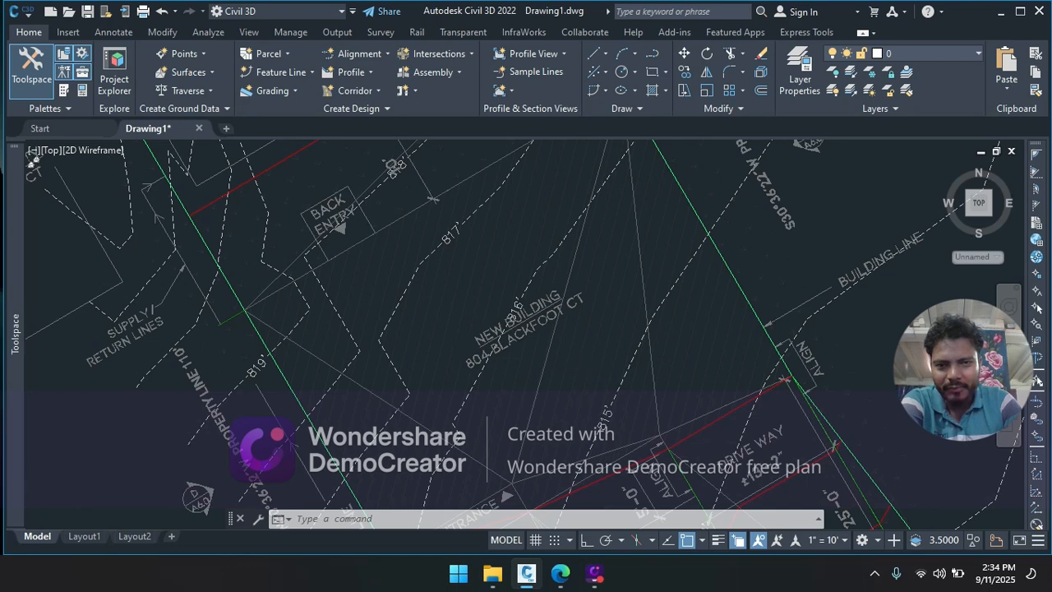
Step: Examine the SETUP surface's contours, triangles and border from the rear of the lot down to the driveway and street
{"action": "scroll", "coordinate": [608, 361], "scroll_direction": "down", "scroll_amount": 5}
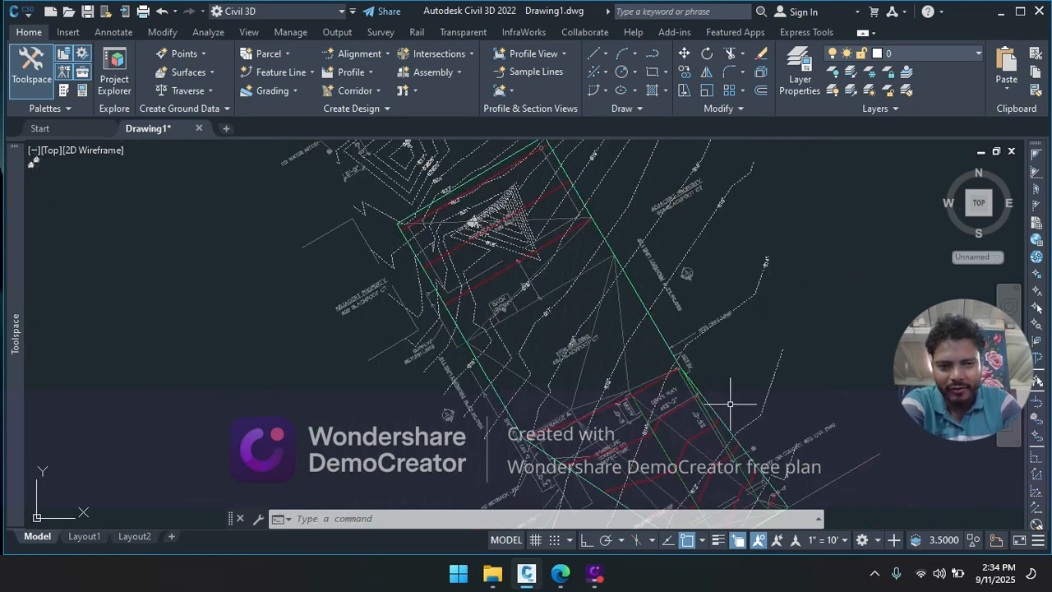
{"action": "middle_click_drag", "start_coordinate": [696, 378], "coordinate": [637, 303]}
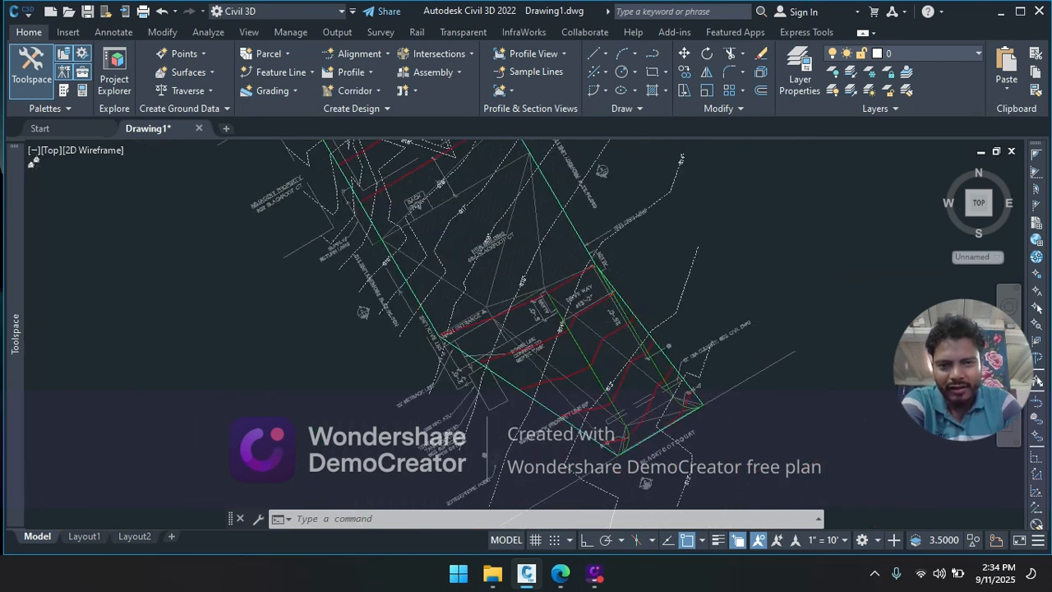
{"action": "scroll", "coordinate": [452, 288], "scroll_direction": "up", "scroll_amount": 2}
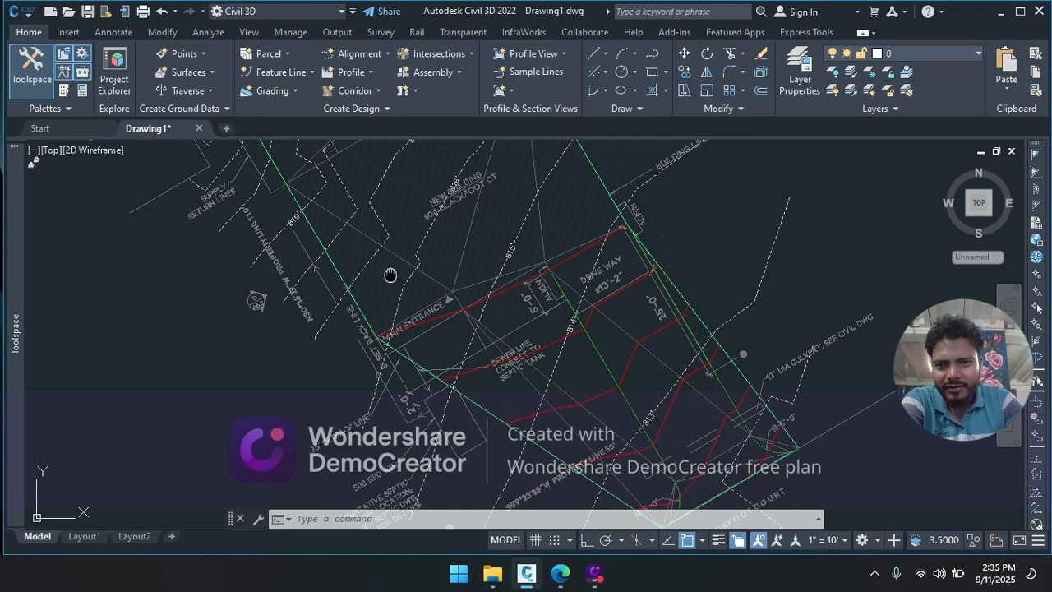
{"action": "scroll", "coordinate": [446, 359], "scroll_direction": "up", "scroll_amount": 2}
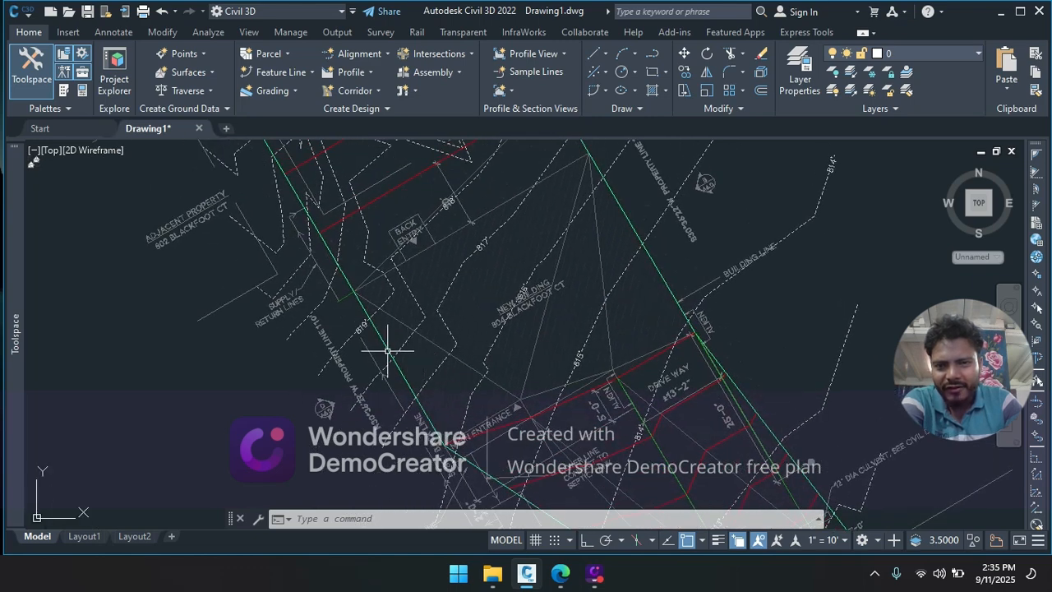
{"action": "middle_click_drag", "start_coordinate": [368, 276], "coordinate": [411, 389]}
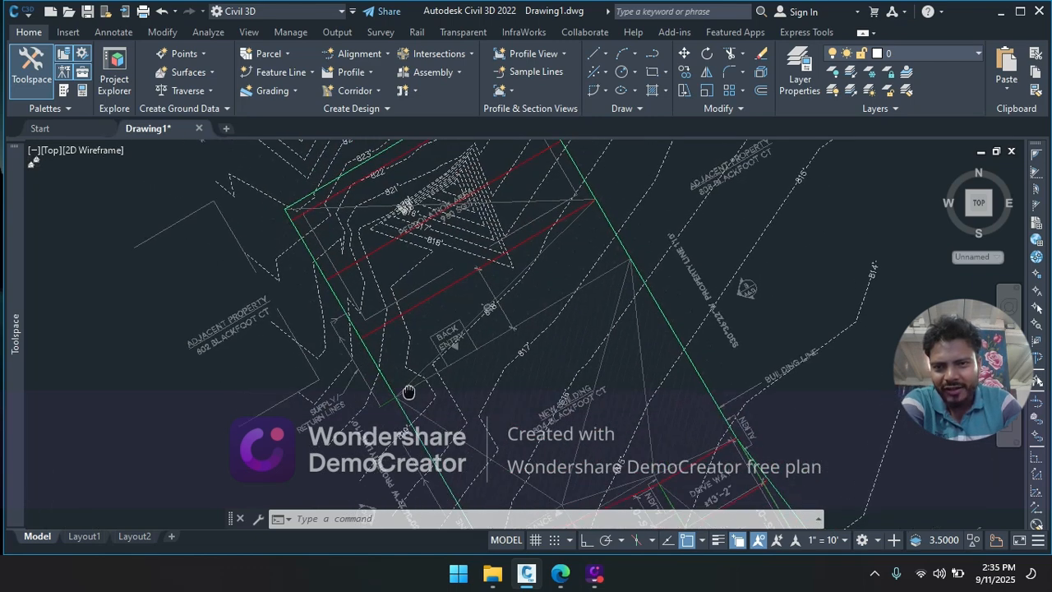
{"action": "scroll", "coordinate": [378, 265], "scroll_direction": "down", "scroll_amount": 2}
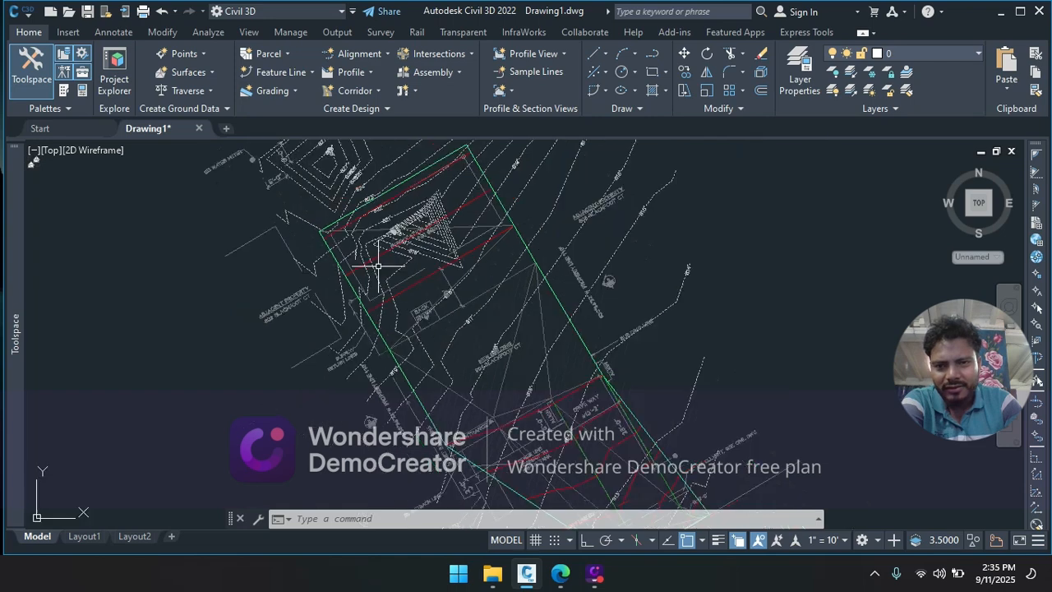
{"action": "middle_click_drag", "start_coordinate": [473, 322], "coordinate": [422, 228]}
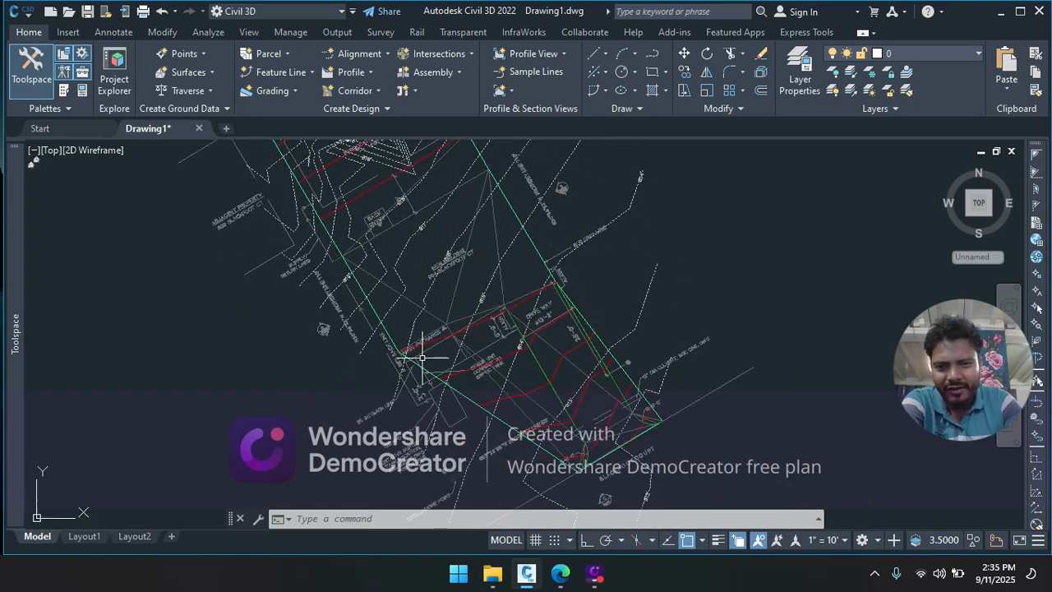
{"action": "middle_click_drag", "start_coordinate": [359, 321], "coordinate": [392, 396]}
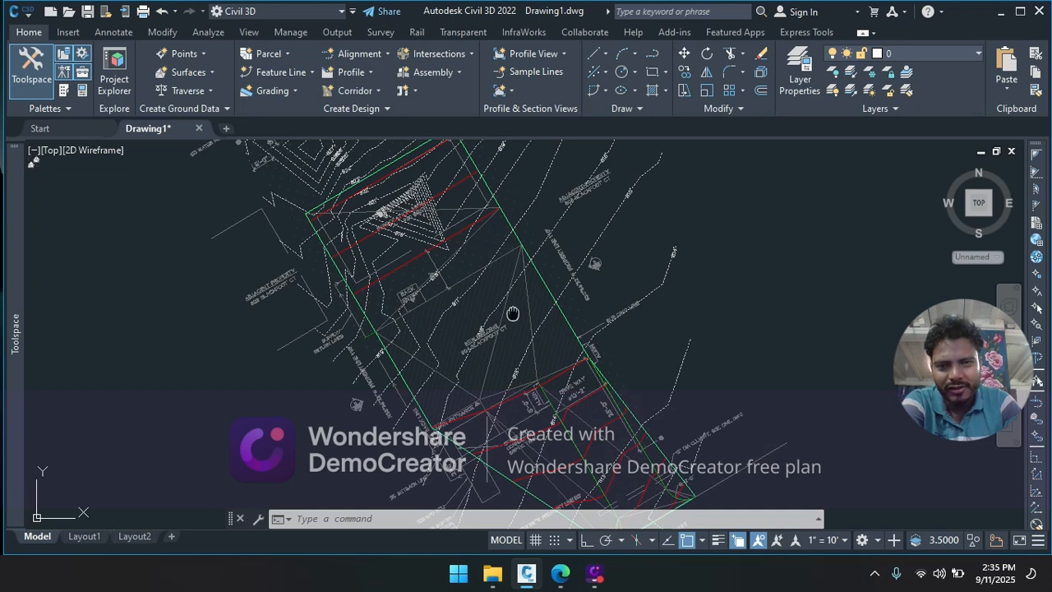
{"action": "middle_click_drag", "start_coordinate": [513, 313], "coordinate": [467, 249]}
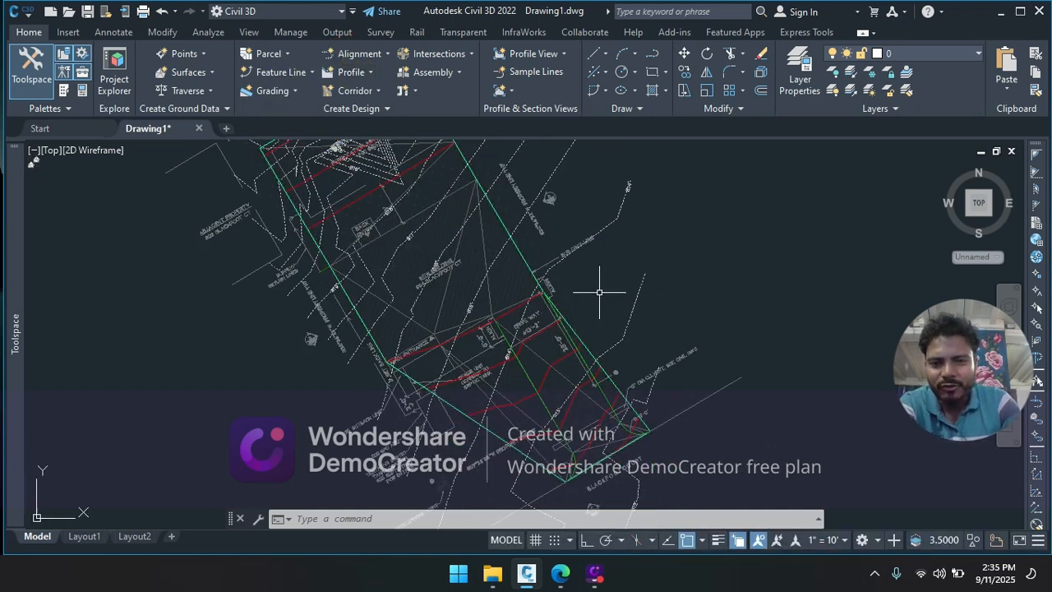
{"action": "scroll", "coordinate": [532, 435], "scroll_direction": "up", "scroll_amount": 3}
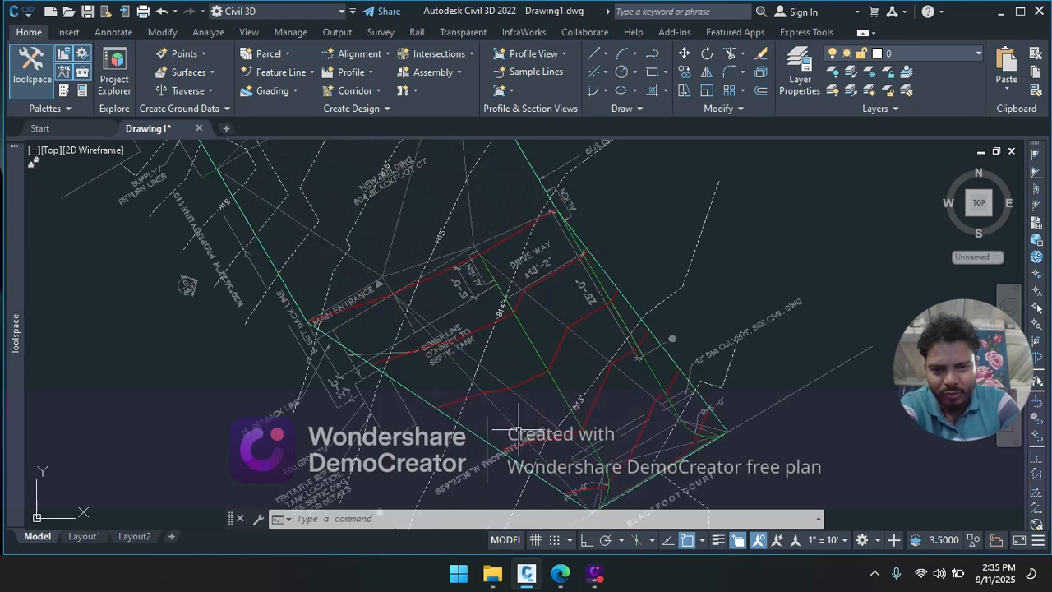
{"action": "mouse_move", "coordinate": [570, 396]}
{"action": "middle_mouse_down"}
{"action": "mouse_move", "coordinate": [589, 367]}
{"action": "mouse_move", "coordinate": [571, 383]}
{"action": "mouse_move", "coordinate": [589, 413]}
{"action": "middle_mouse_up"}
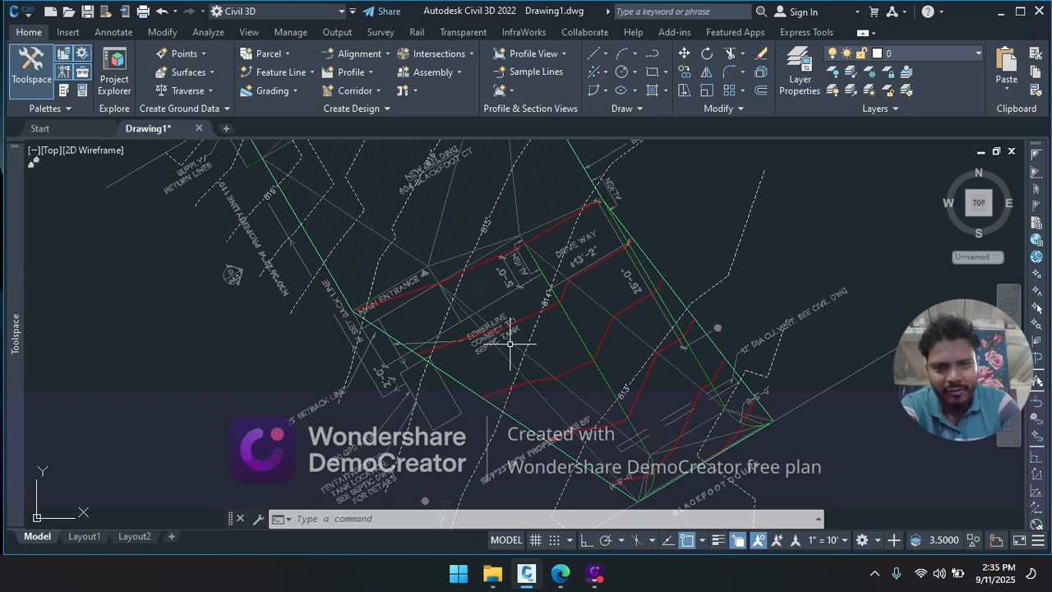
Step: Review the plan-view component display settings in the surface style of the SETUP surface
{"action": "left_click", "coordinate": [569, 372]}
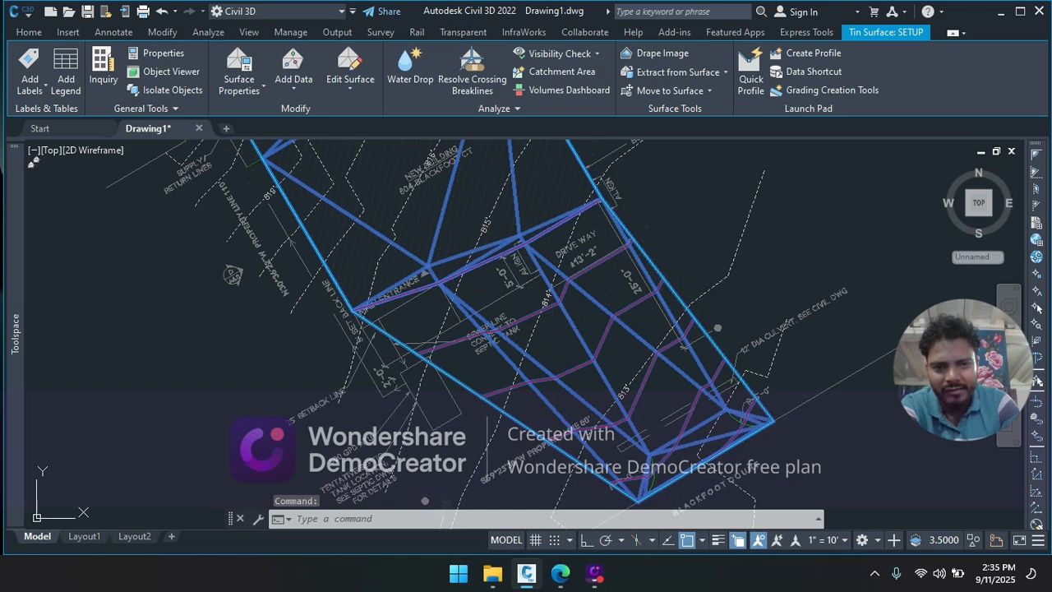
{"action": "right_click", "coordinate": [681, 352]}
{"action": "left_click", "coordinate": [597, 261]}
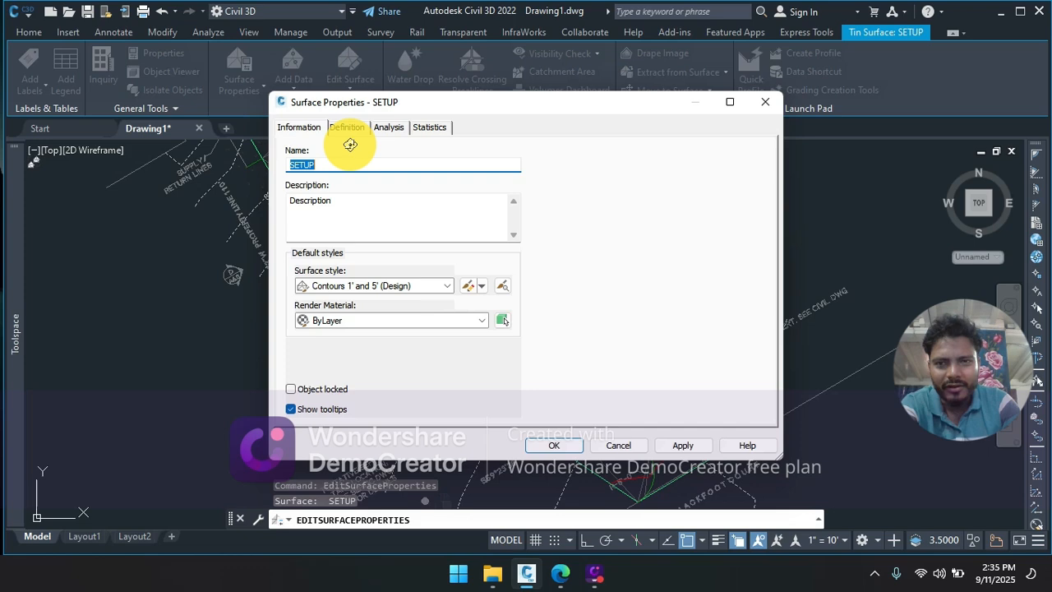
{"action": "left_click", "coordinate": [467, 285]}
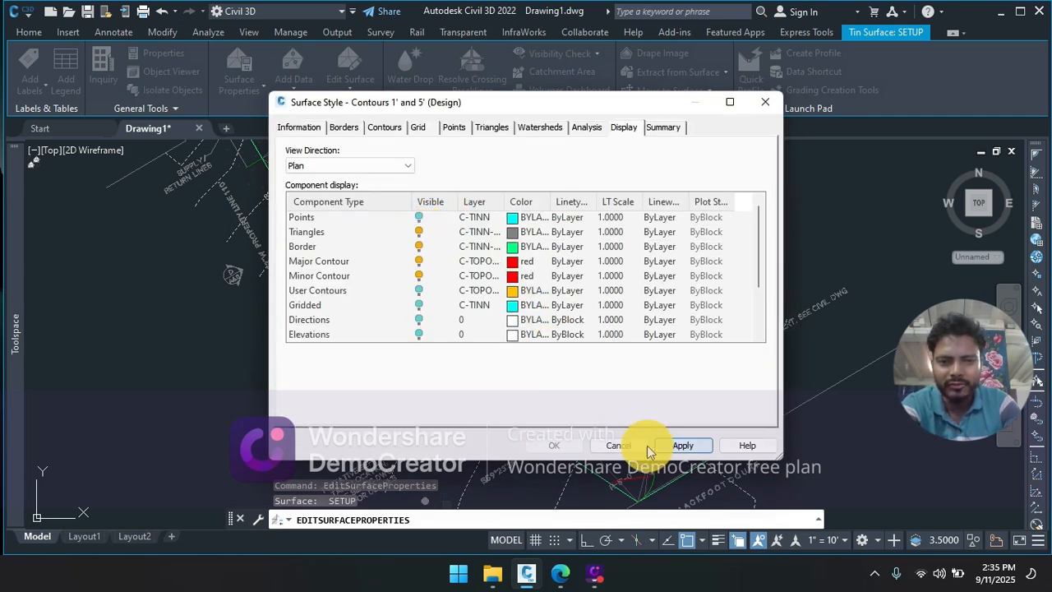
{"action": "left_click", "coordinate": [567, 441]}
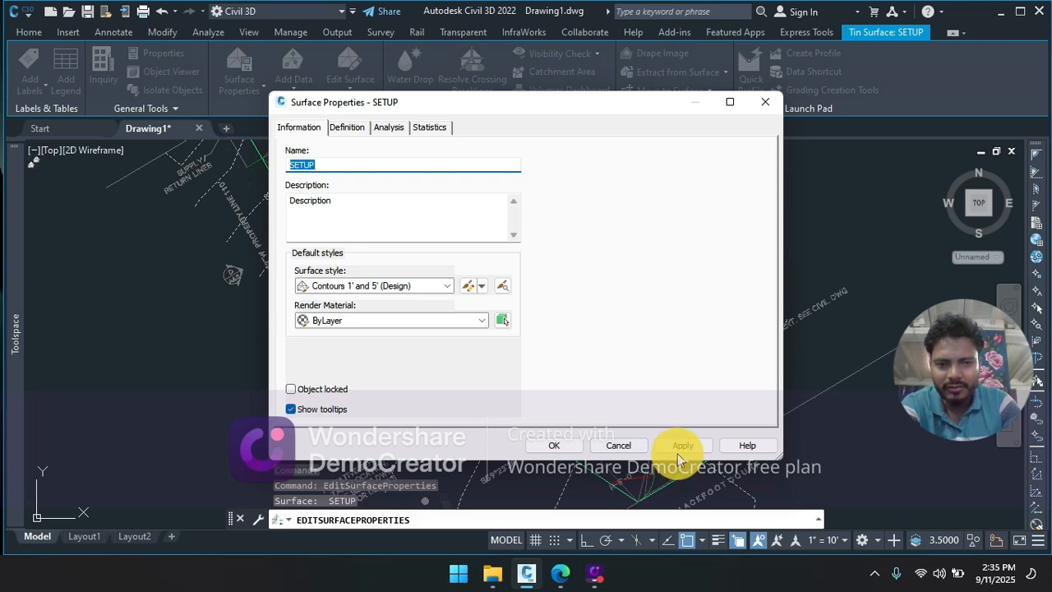
{"action": "left_click", "coordinate": [682, 445]}
{"action": "left_click", "coordinate": [553, 446]}
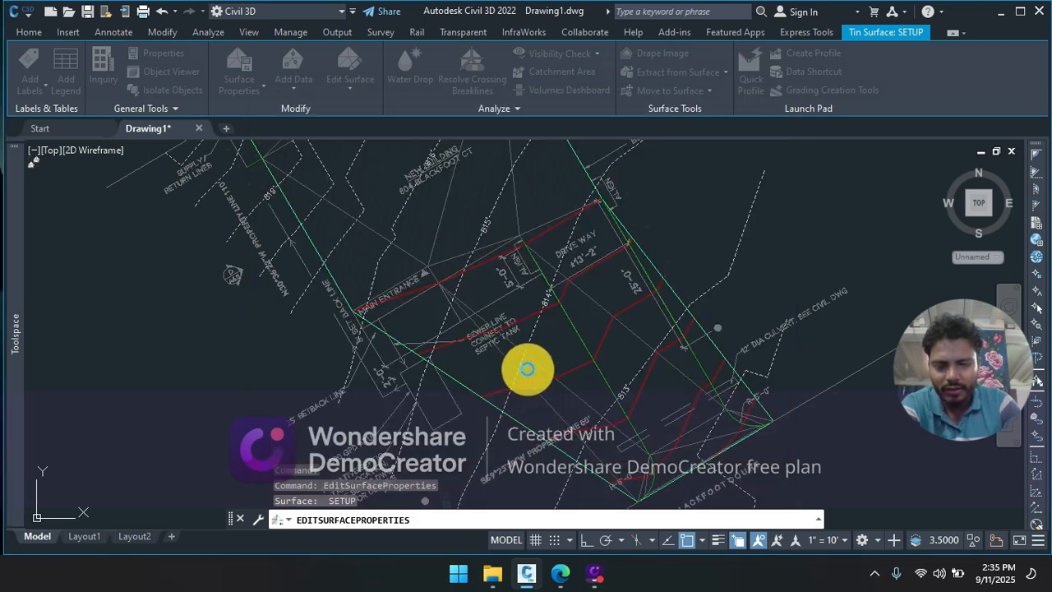
{"action": "key", "text": "Escape"}
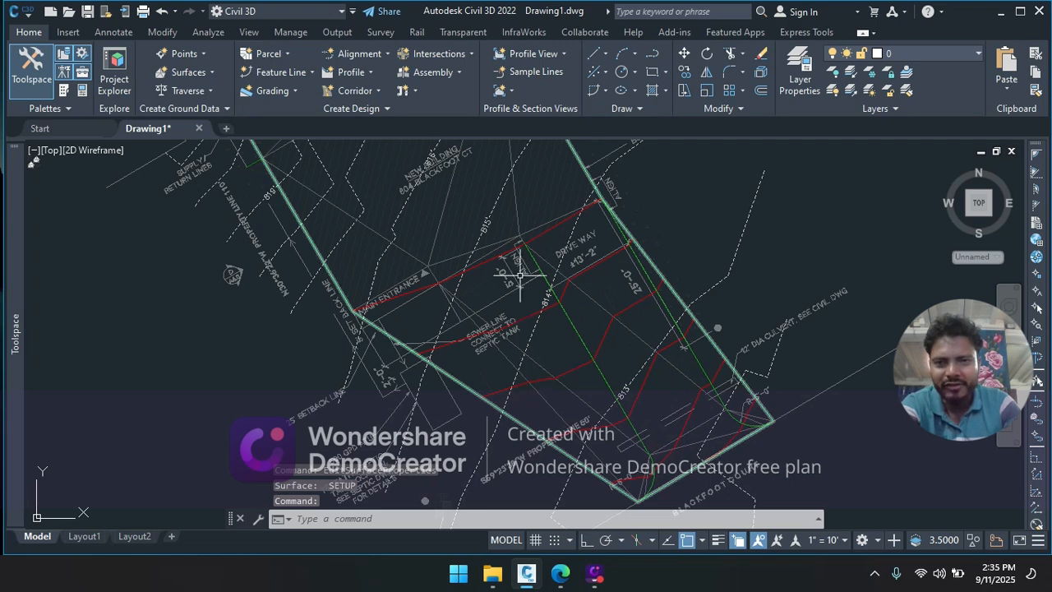
Step: Delete the SETUP surface's triangulation lines between the main entrance, the driveway's west edge and the southwest property line
{"action": "left_click", "coordinate": [550, 356]}
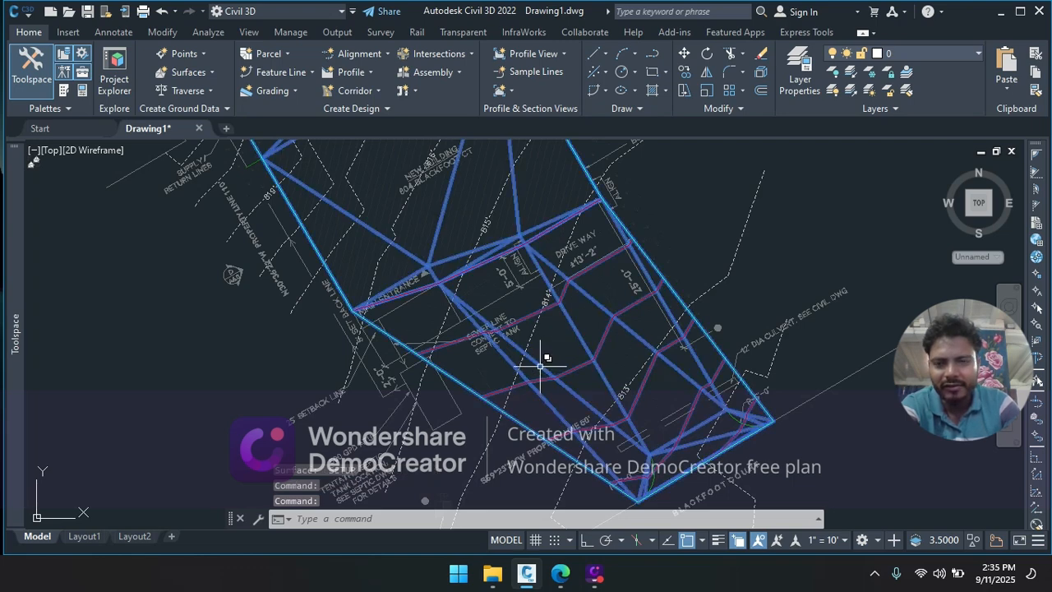
{"action": "left_click", "coordinate": [343, 89]}
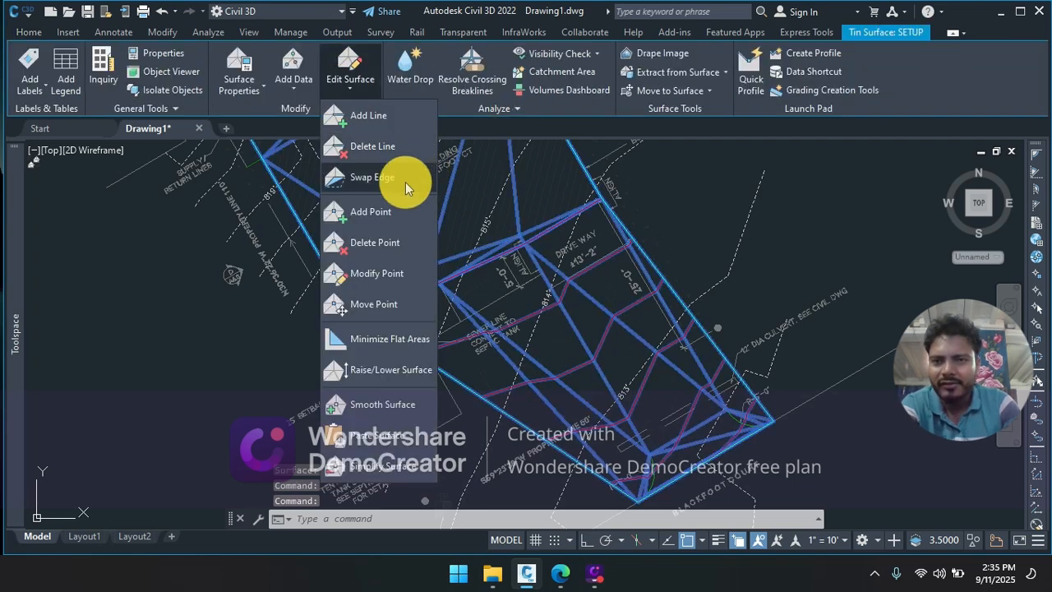
{"action": "left_click", "coordinate": [381, 148]}
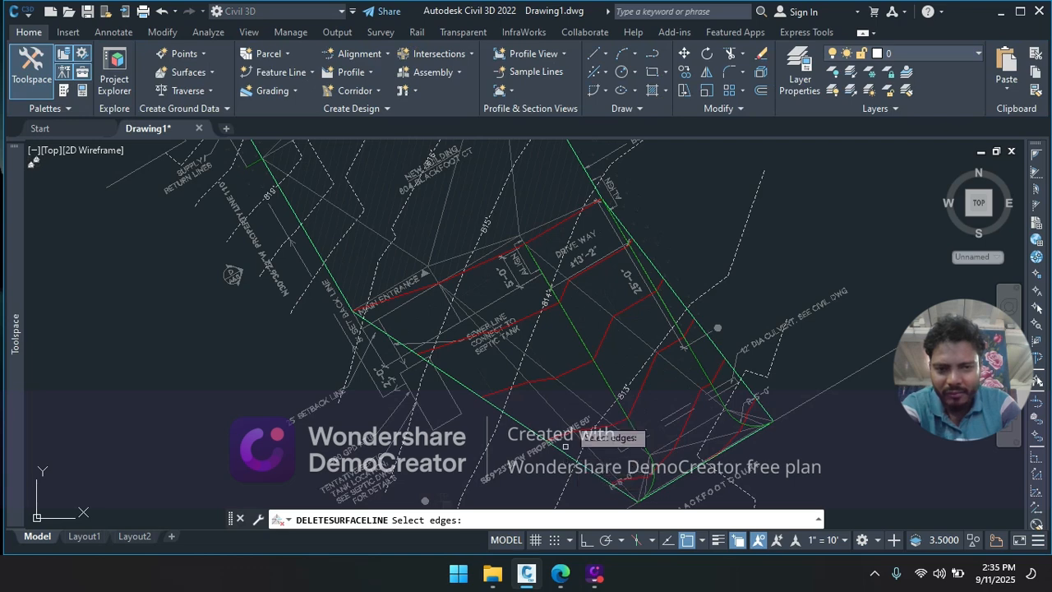
{"action": "left_click", "coordinate": [556, 362]}
{"action": "left_click", "coordinate": [520, 470]}
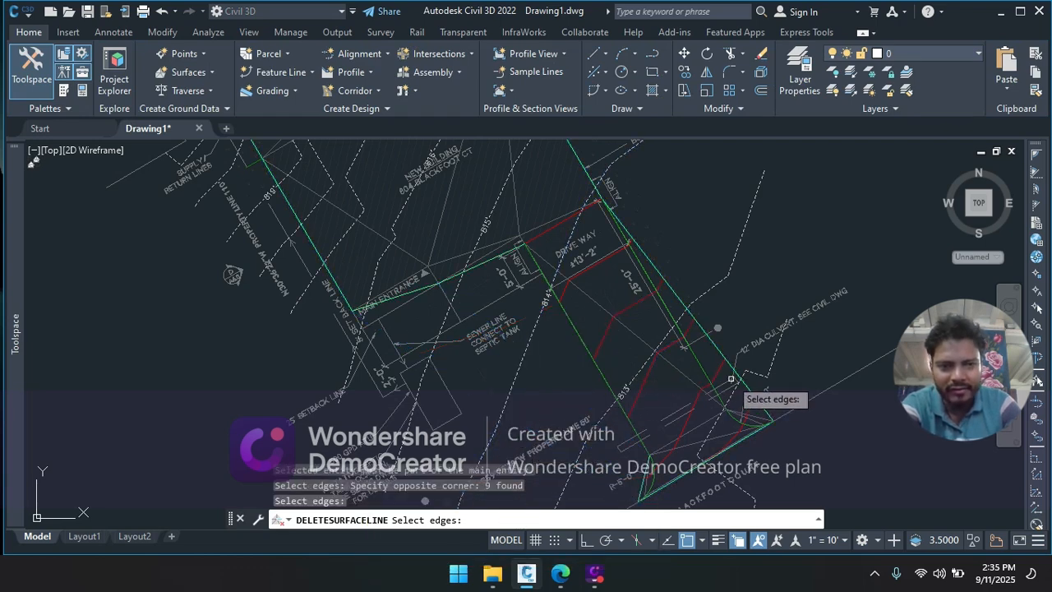
Step: Delete the surface triangulation lines outside the driveway's east edge, near the R-5'-0" corner and the culvert
{"action": "scroll", "coordinate": [743, 380], "scroll_direction": "up", "scroll_amount": 2}
{"action": "scroll", "coordinate": [782, 400], "scroll_direction": "up", "scroll_amount": 3}
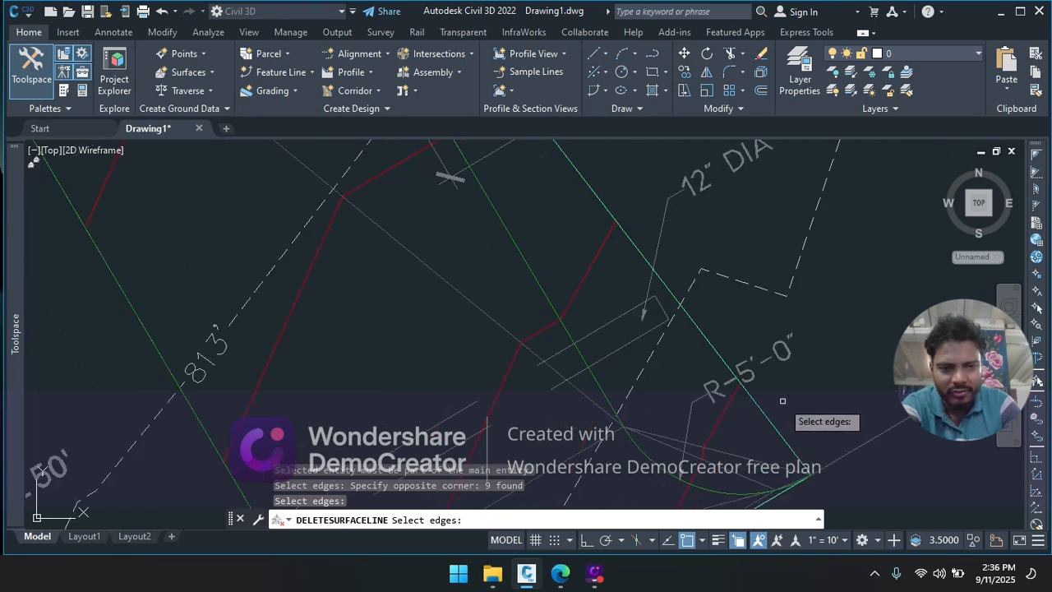
{"action": "left_click", "coordinate": [783, 400]}
{"action": "left_click", "coordinate": [743, 464]}
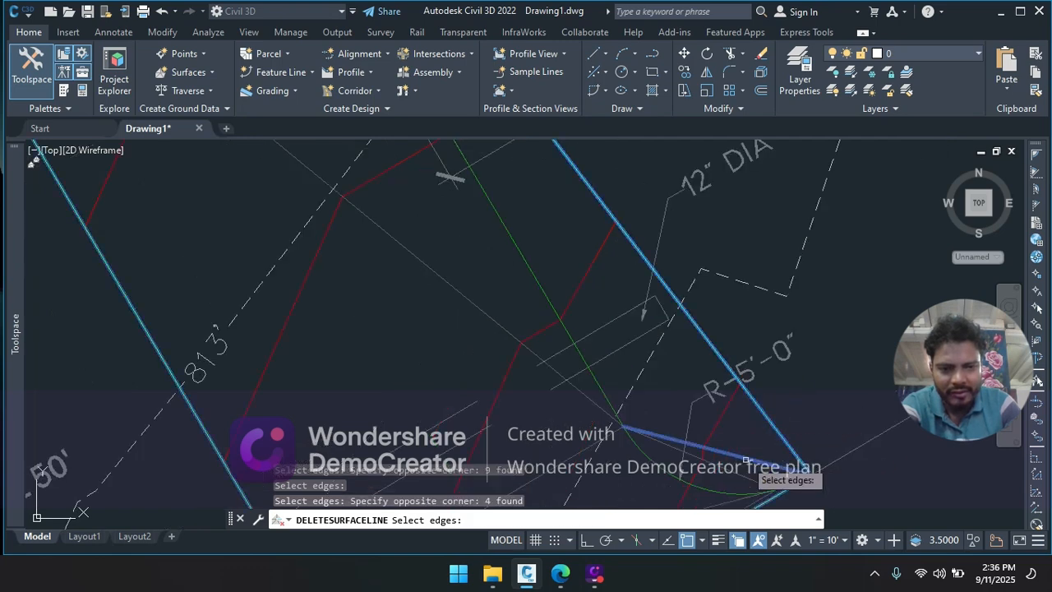
{"action": "scroll", "coordinate": [773, 382], "scroll_direction": "down", "scroll_amount": 5}
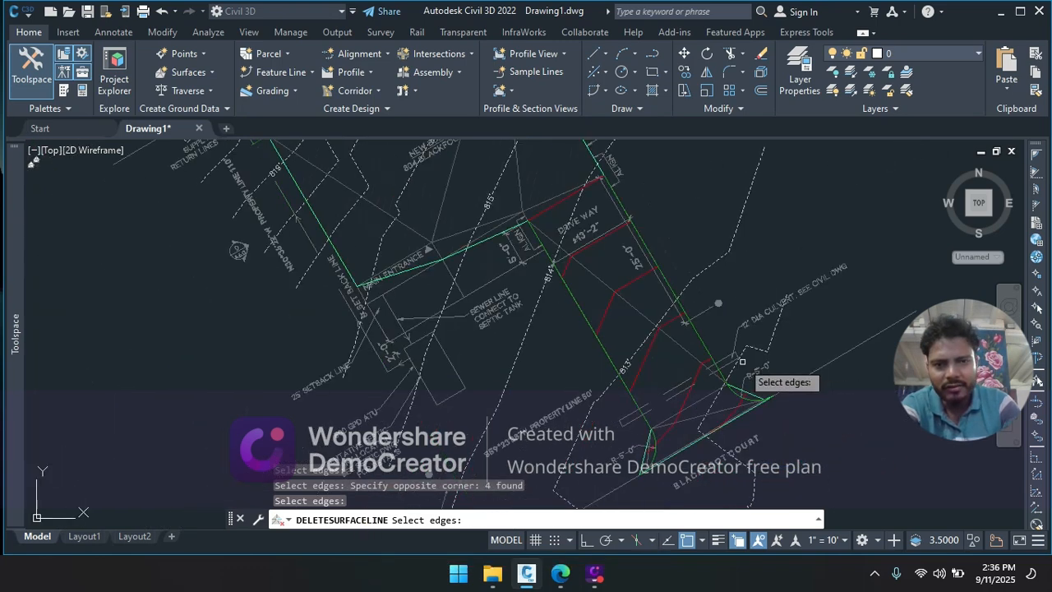
Step: Delete the surplus surface edge crossing the MAIN ENTRANCE label so the border follows the building's front wall
{"action": "middle_click_drag", "start_coordinate": [546, 241], "coordinate": [635, 339]}
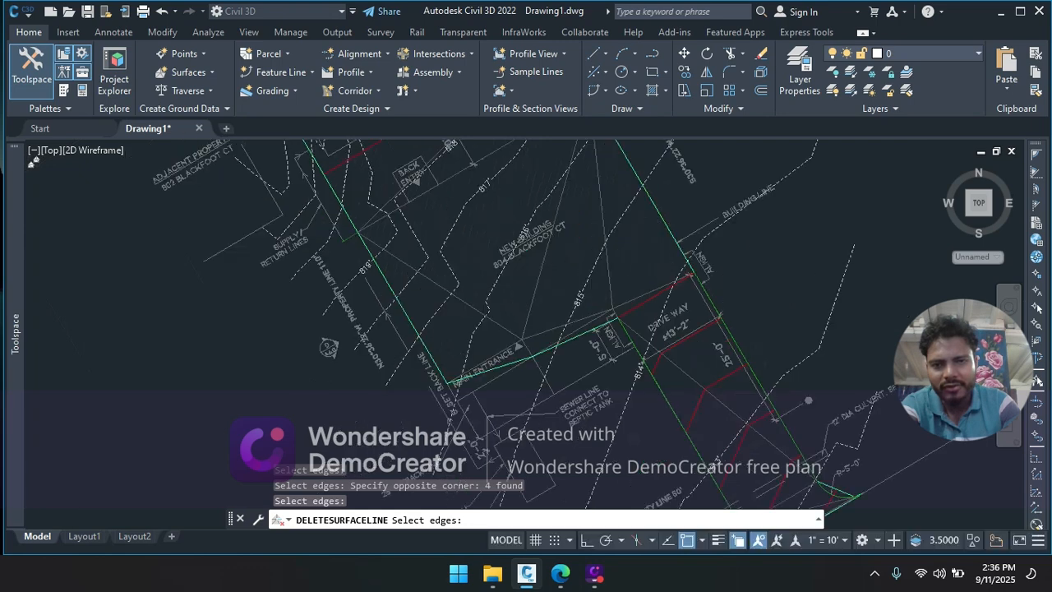
{"action": "scroll", "coordinate": [528, 356], "scroll_direction": "up", "scroll_amount": 8}
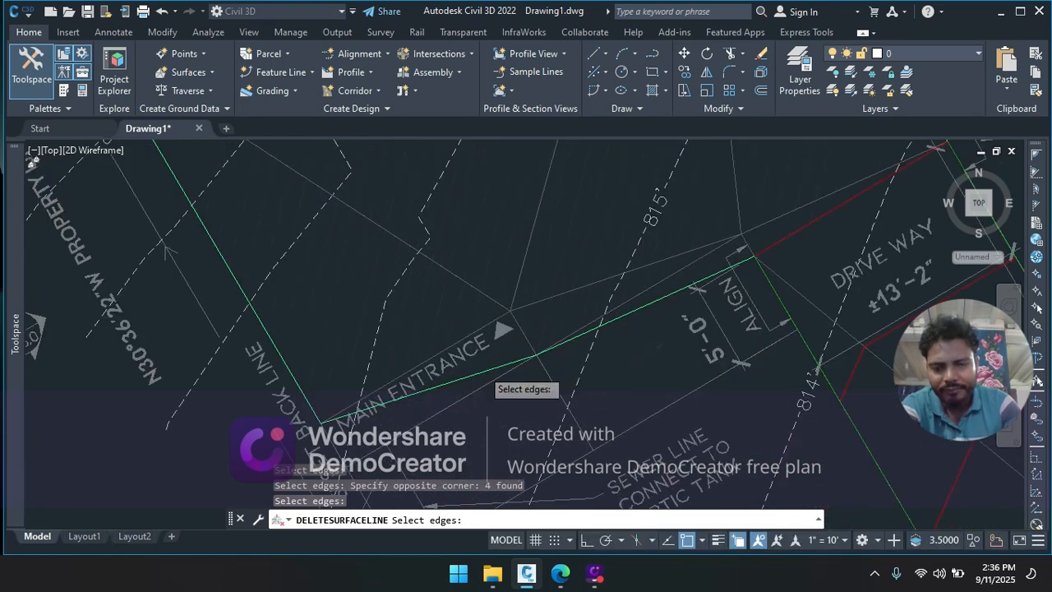
{"action": "left_click", "coordinate": [460, 398]}
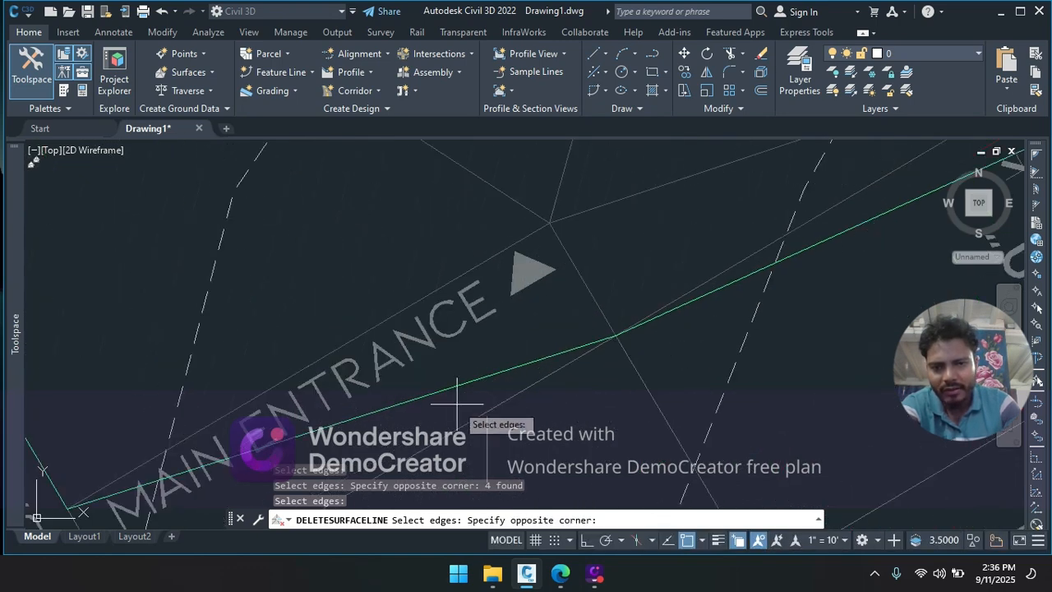
{"action": "left_click", "coordinate": [420, 366]}
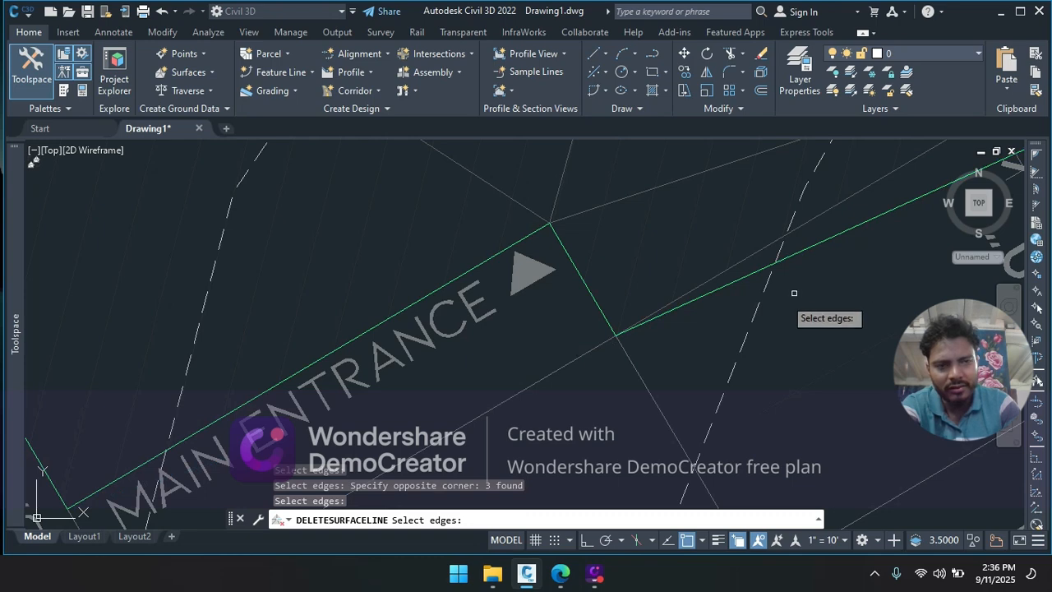
Step: Delete the surplus surface edge between the main entrance corner and the driveway, and check the surface's trimmed outline
{"action": "middle_click_drag", "start_coordinate": [794, 293], "coordinate": [448, 378]}
{"action": "left_click", "coordinate": [573, 304]}
{"action": "left_click", "coordinate": [556, 277]}
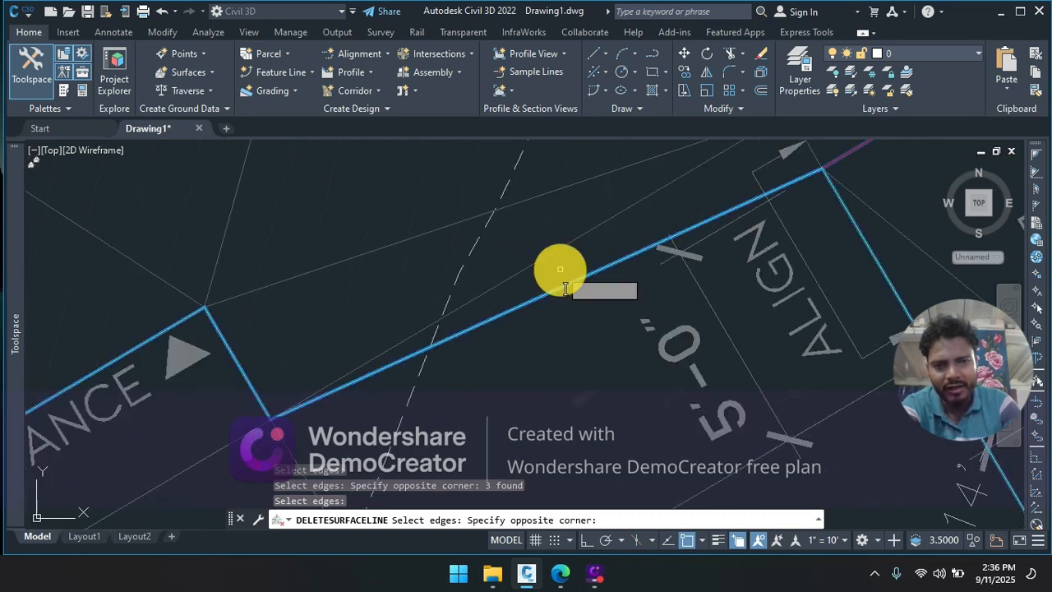
{"action": "scroll", "coordinate": [559, 292], "scroll_direction": "down", "scroll_amount": 3}
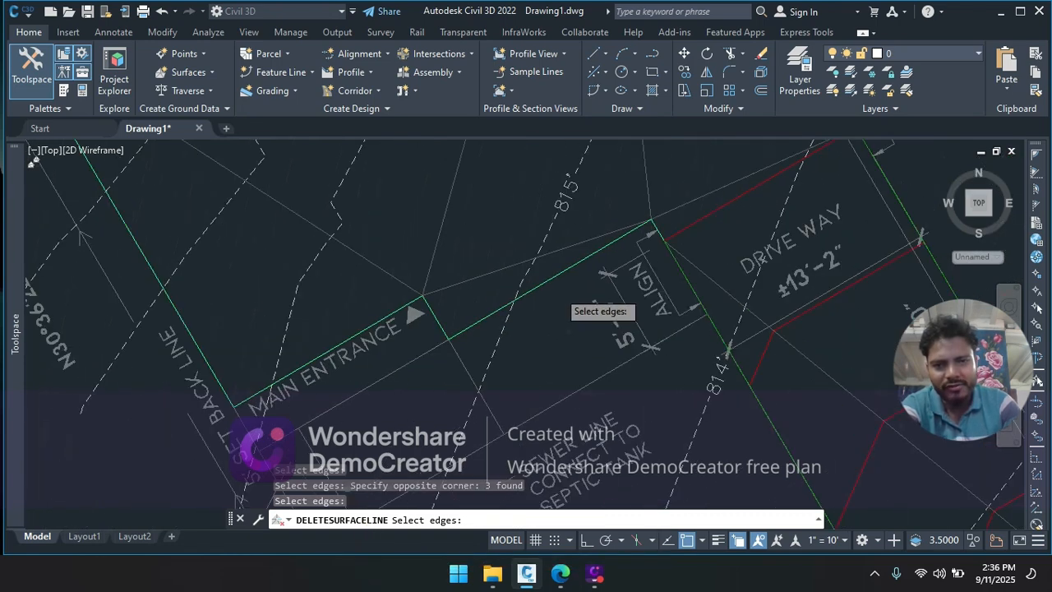
{"action": "scroll", "coordinate": [567, 306], "scroll_direction": "down", "scroll_amount": 2}
{"action": "scroll", "coordinate": [468, 306], "scroll_direction": "down", "scroll_amount": 3}
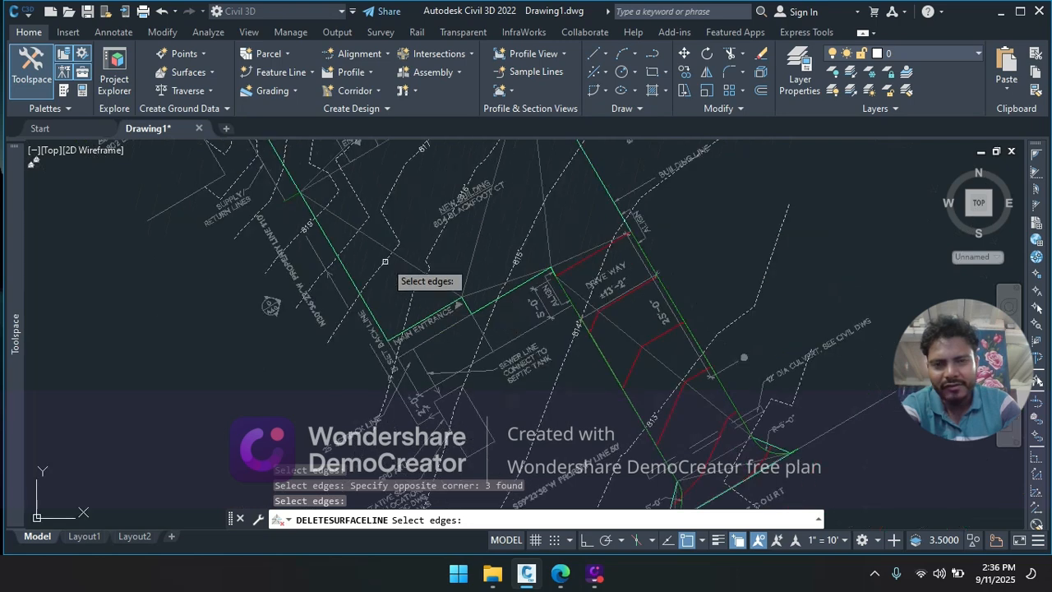
{"action": "key", "text": "Escape"}
{"action": "left_click", "coordinate": [662, 355]}
{"action": "scroll", "coordinate": [641, 301], "scroll_direction": "down", "scroll_amount": 4}
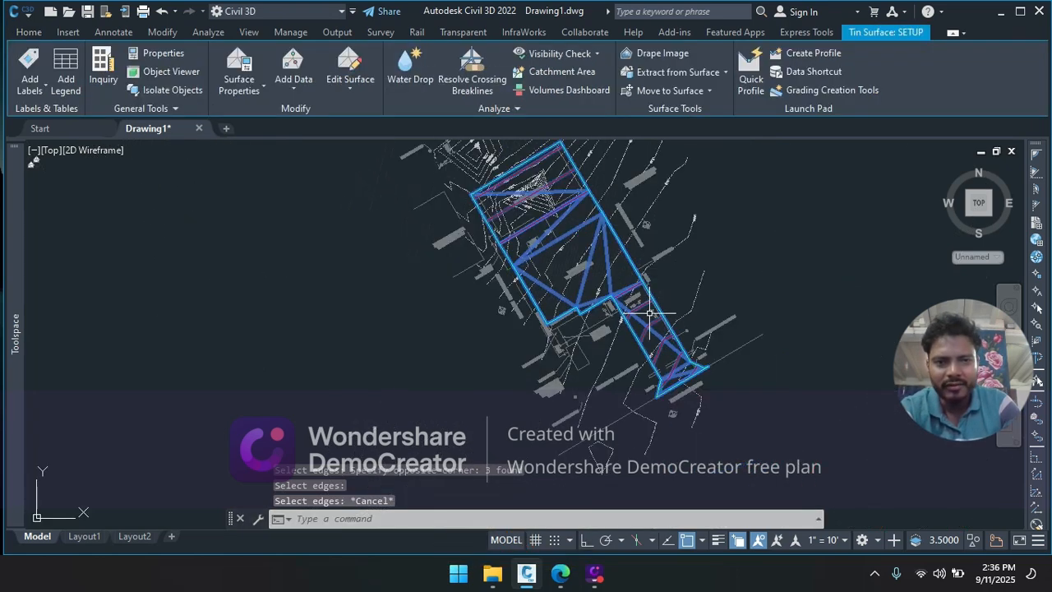
{"action": "key", "text": "Escape"}
Step: Start a new grading group for the site and name it "Septic and building"
{"action": "middle_click_drag", "start_coordinate": [568, 275], "coordinate": [534, 332]}
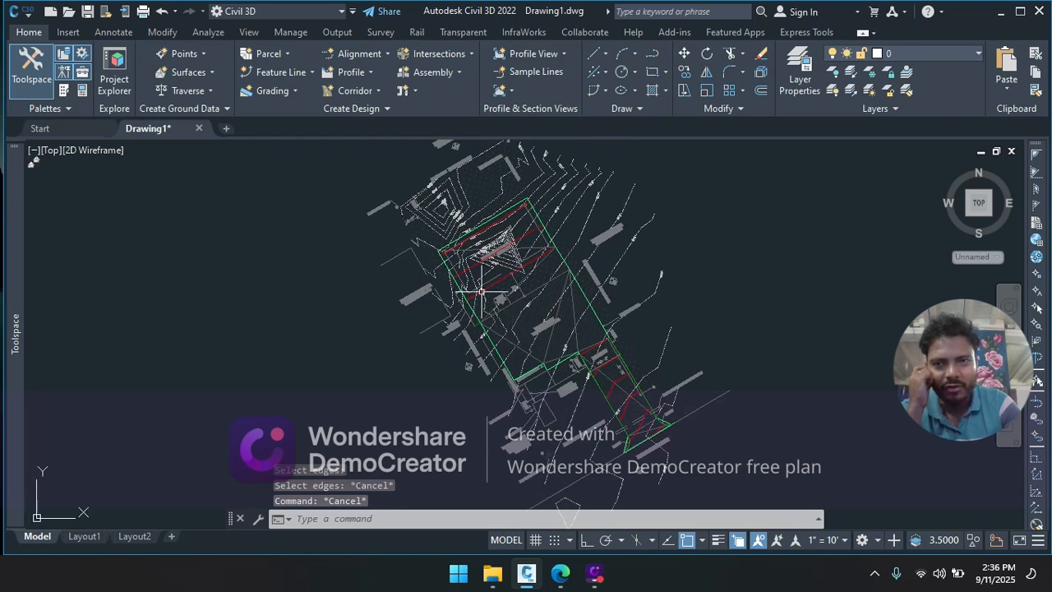
{"action": "left_click", "coordinate": [276, 91]}
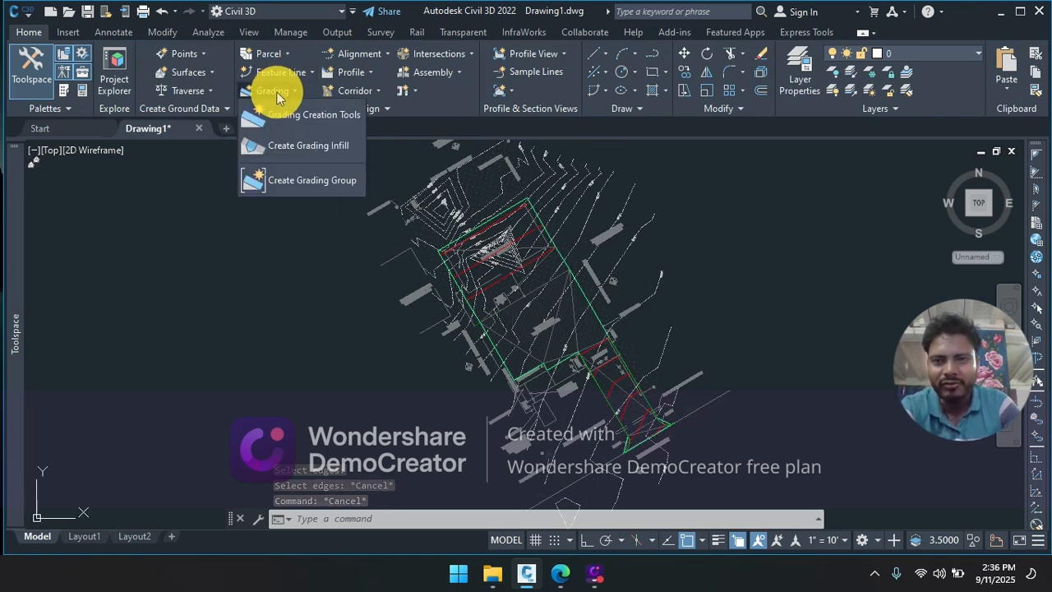
{"action": "left_click", "coordinate": [325, 185]}
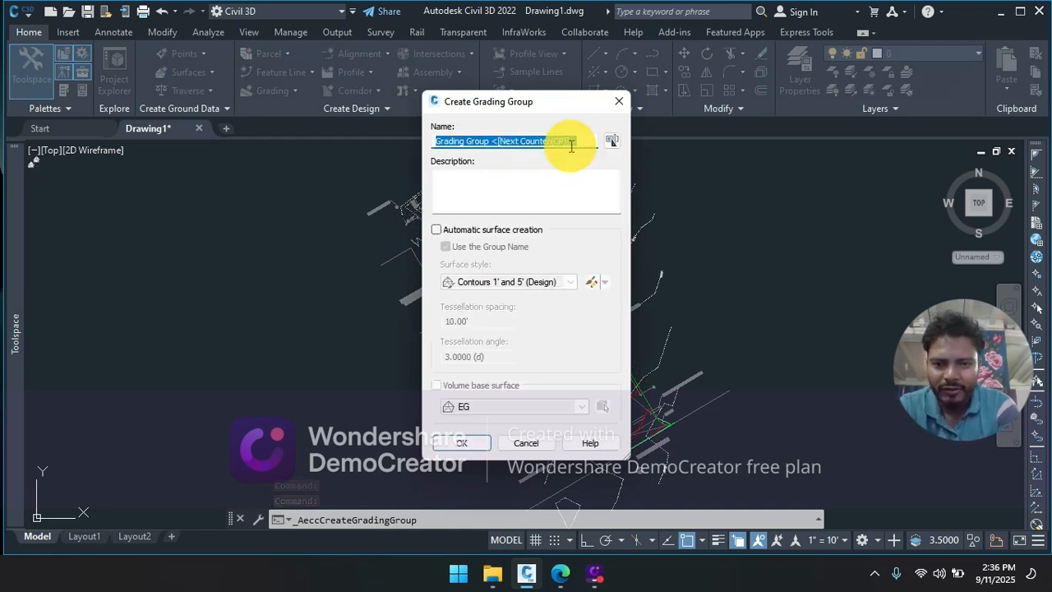
{"action": "type", "text": "Septi"}
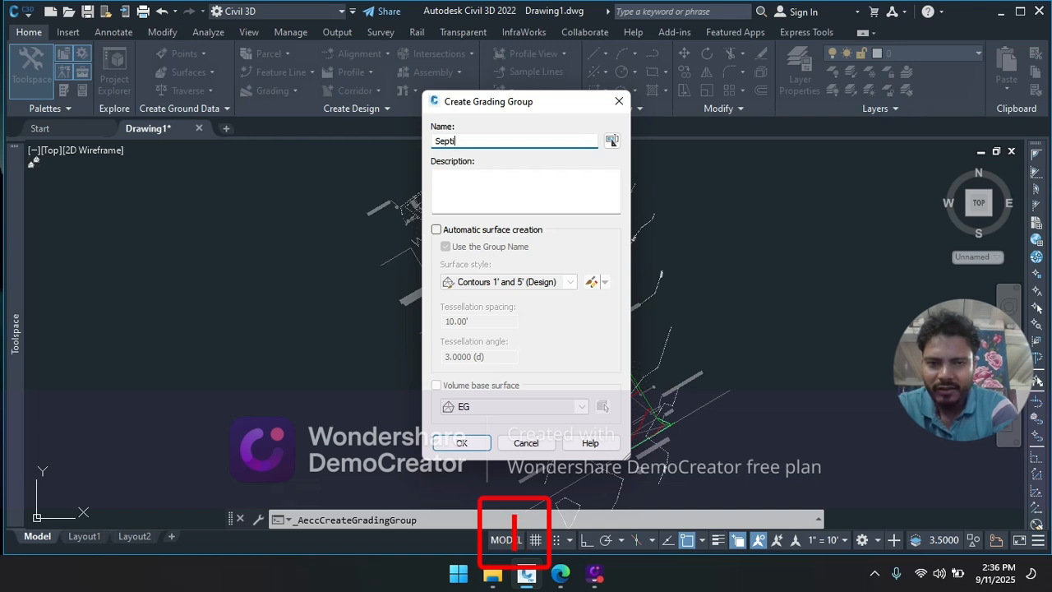
{"action": "type", "text": "v"}
{"action": "key", "text": "BackSpace"}
{"action": "type", "text": "c "}
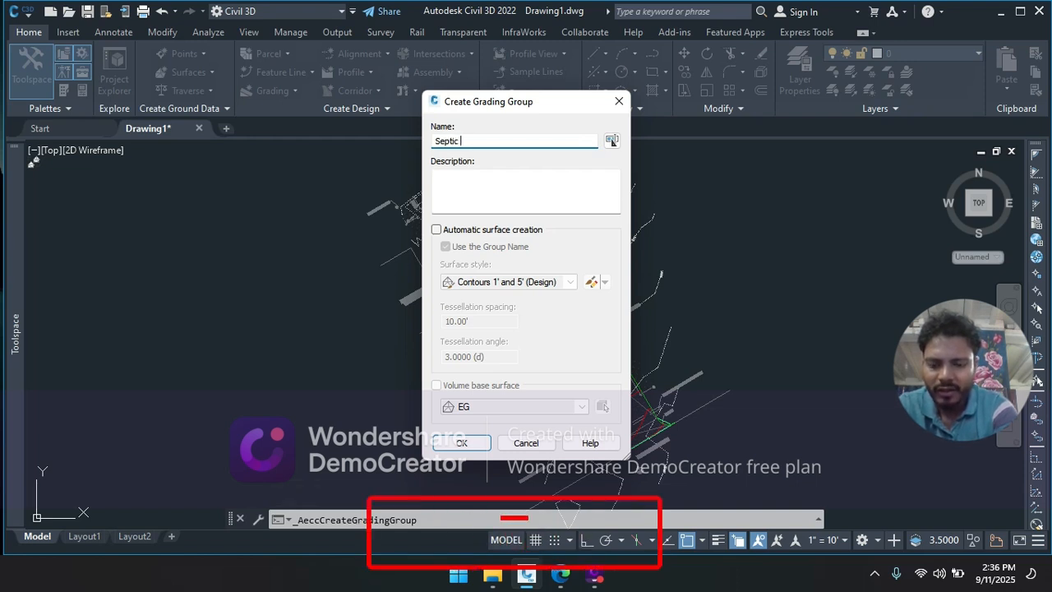
{"action": "type", "text": "and building"}
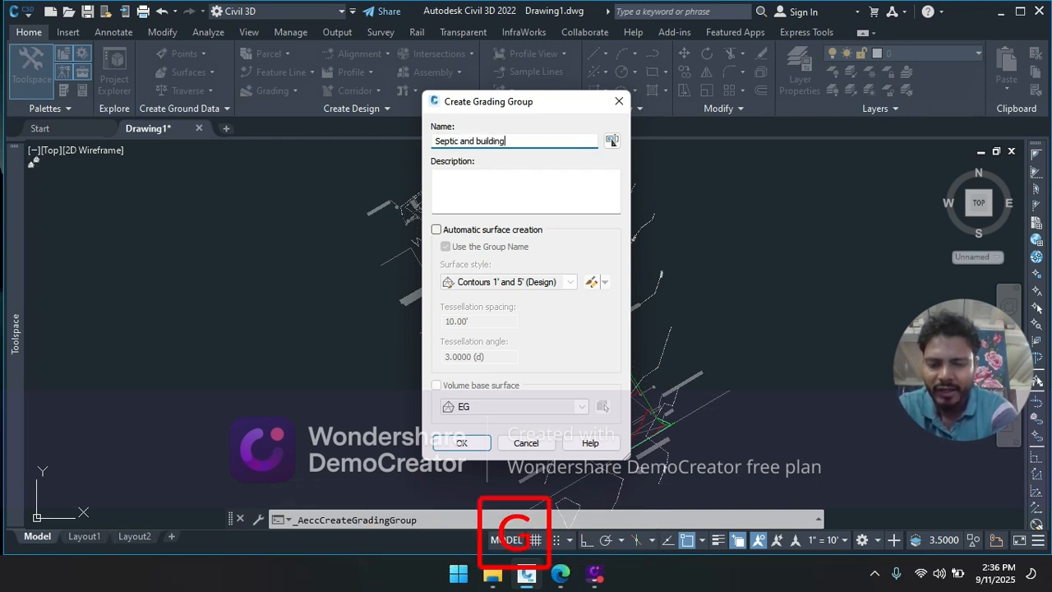
Step: Enable automatic surface creation and a volume base surface of EG for the grading group, and create its TIN surface with the offered settings
{"action": "left_click", "coordinate": [436, 230]}
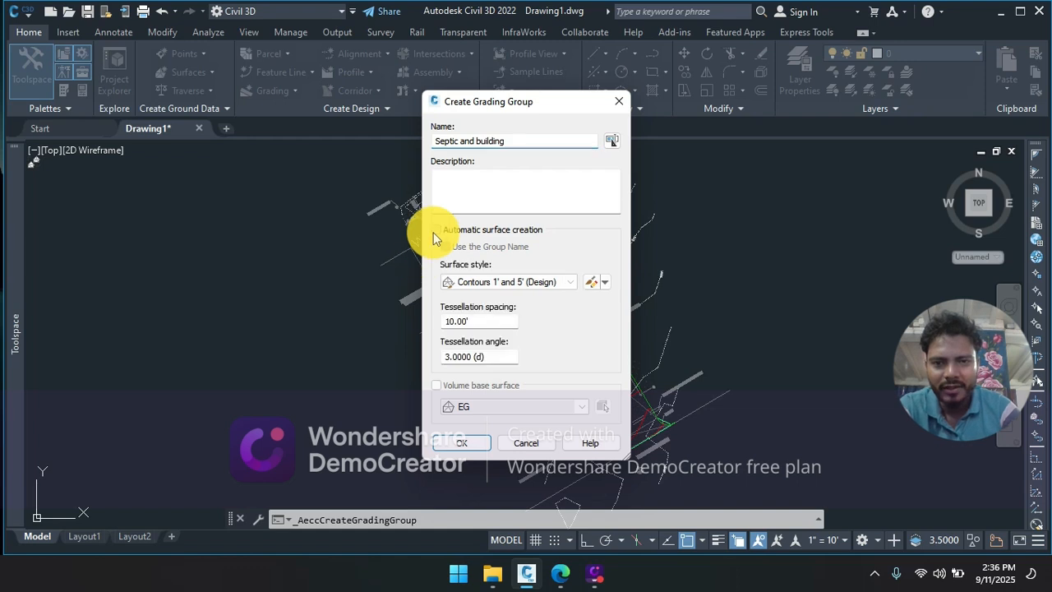
{"action": "left_click", "coordinate": [437, 386]}
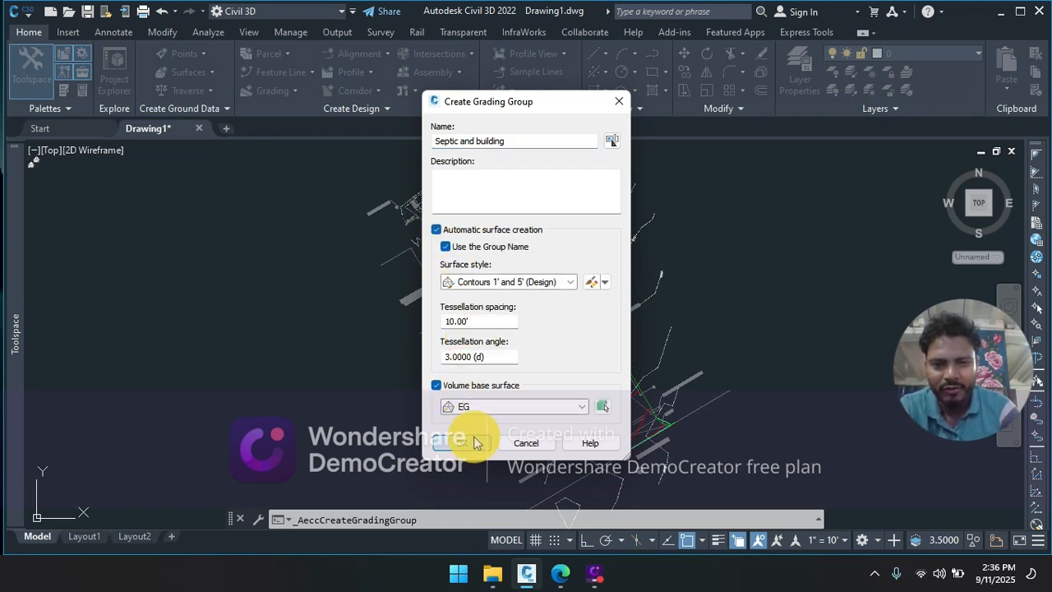
{"action": "left_click", "coordinate": [466, 442]}
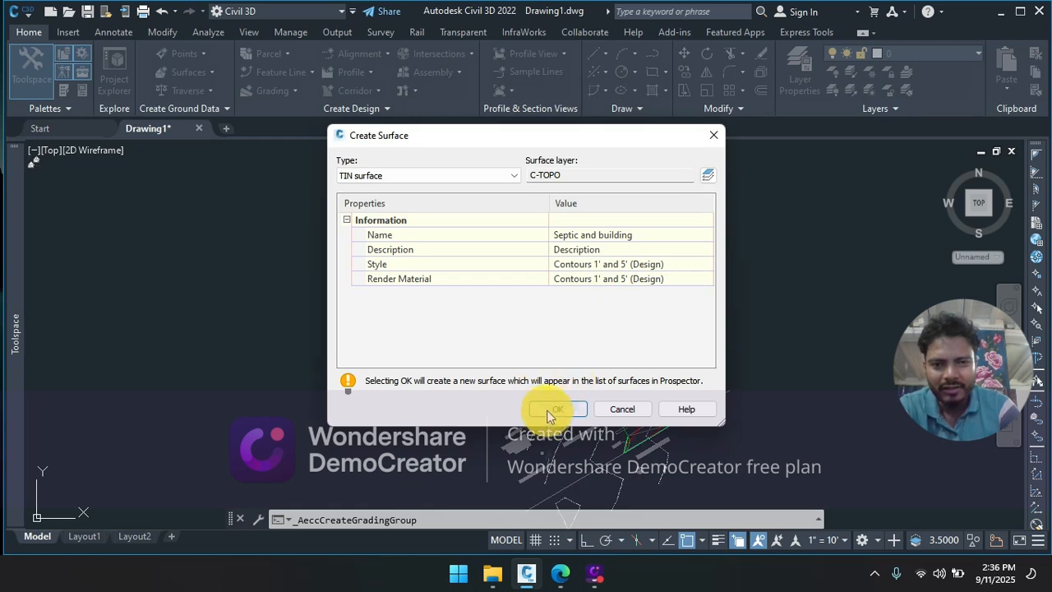
{"action": "left_click", "coordinate": [556, 409]}
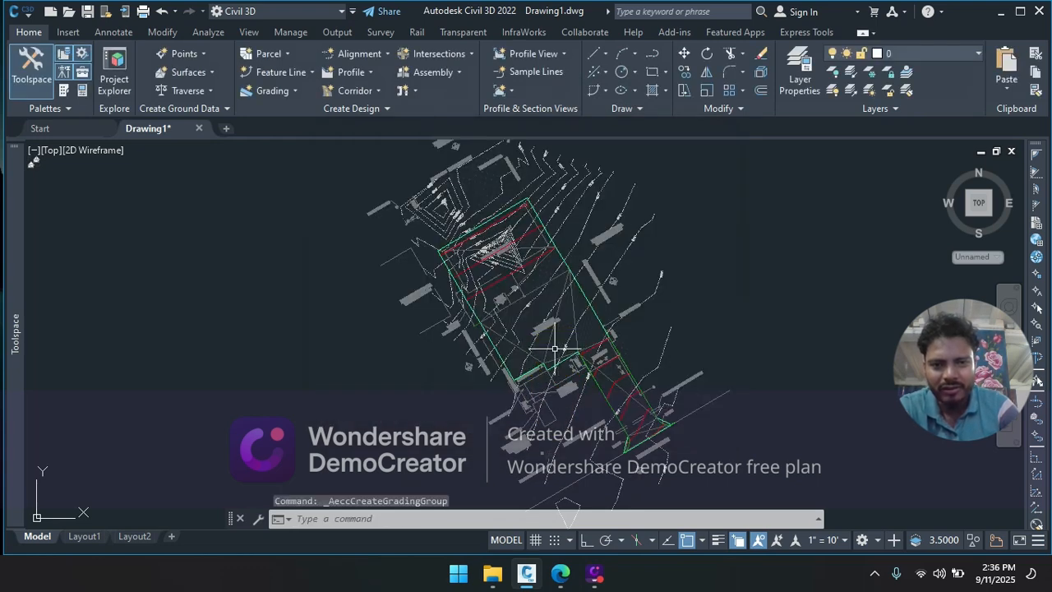
Step: Open the Grading Creation Tools, check the assigned grading group, and set EG as the target surface
{"action": "left_click", "coordinate": [289, 95]}
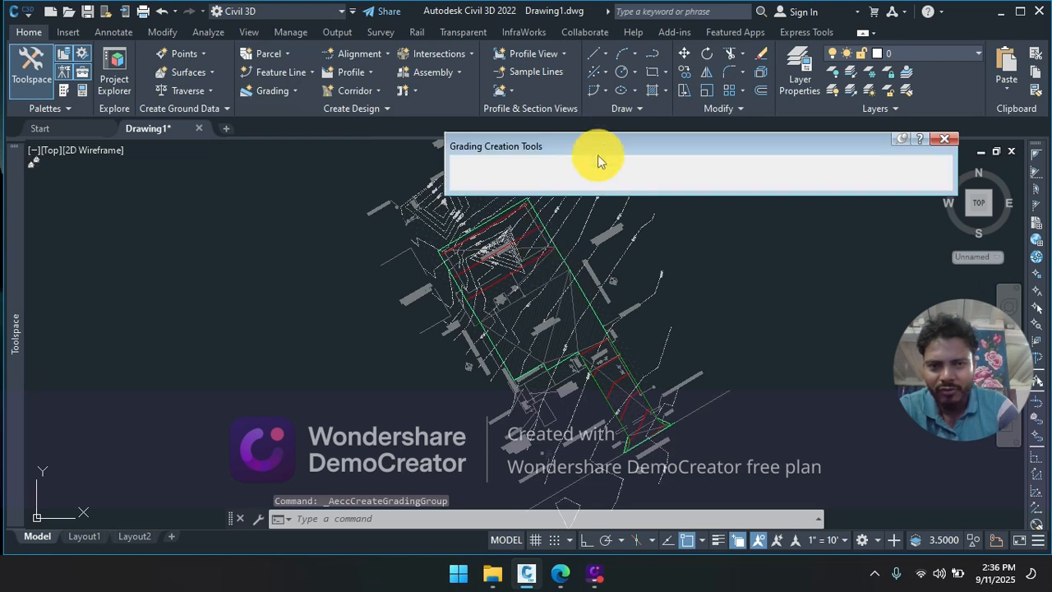
{"action": "left_click_drag", "start_coordinate": [604, 143], "coordinate": [202, 82]}
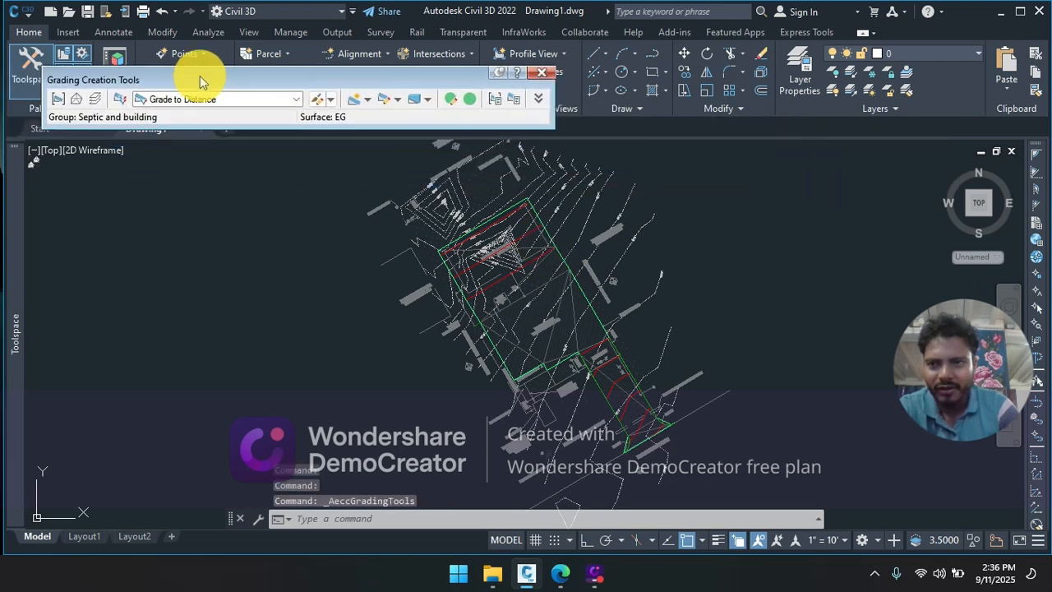
{"action": "left_click", "coordinate": [56, 99]}
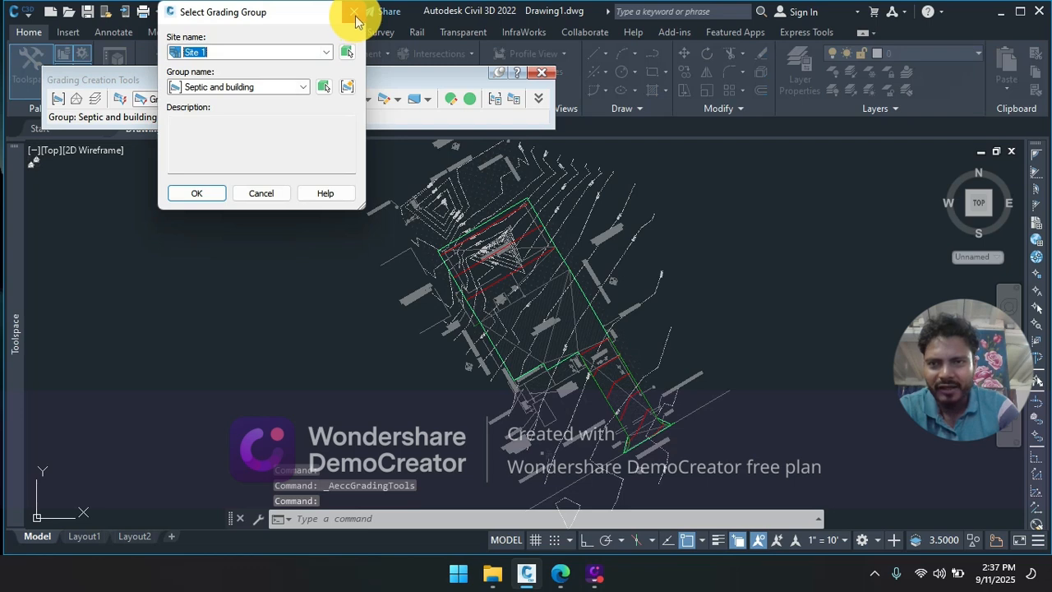
{"action": "left_click", "coordinate": [355, 13]}
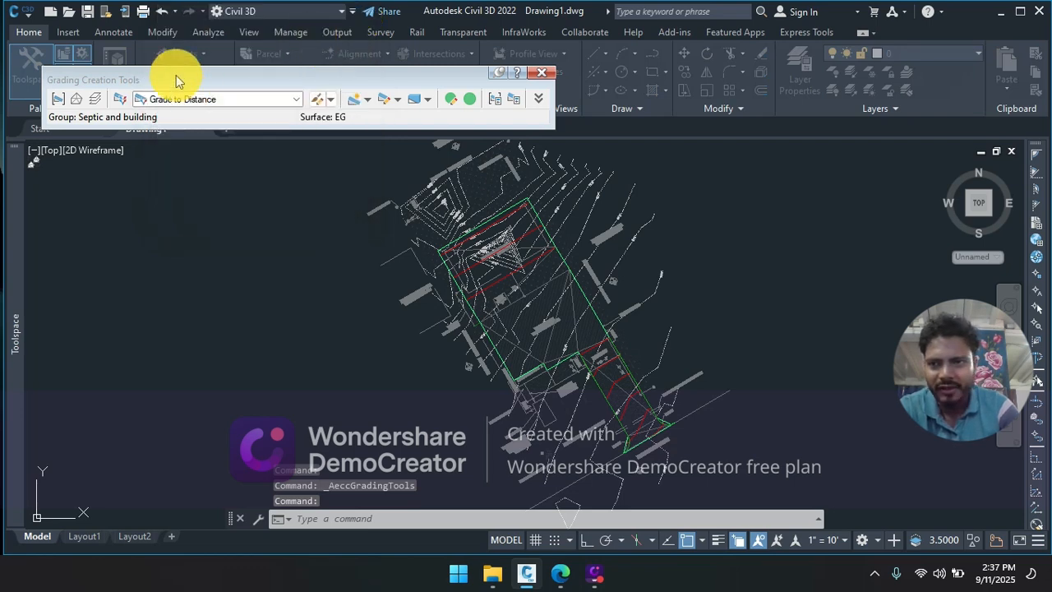
{"action": "left_click", "coordinate": [78, 99]}
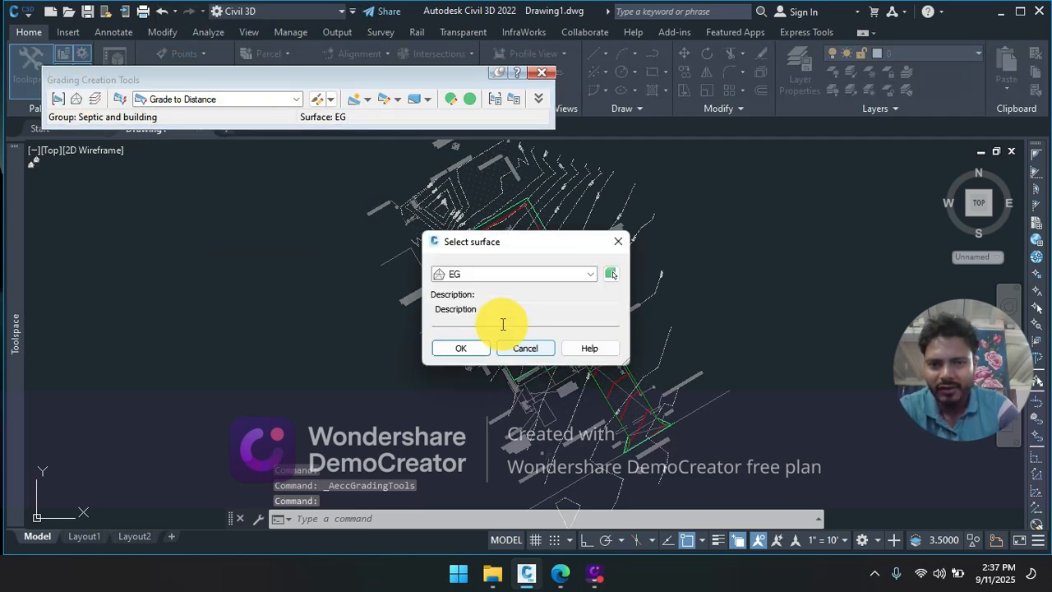
{"action": "left_click", "coordinate": [461, 348]}
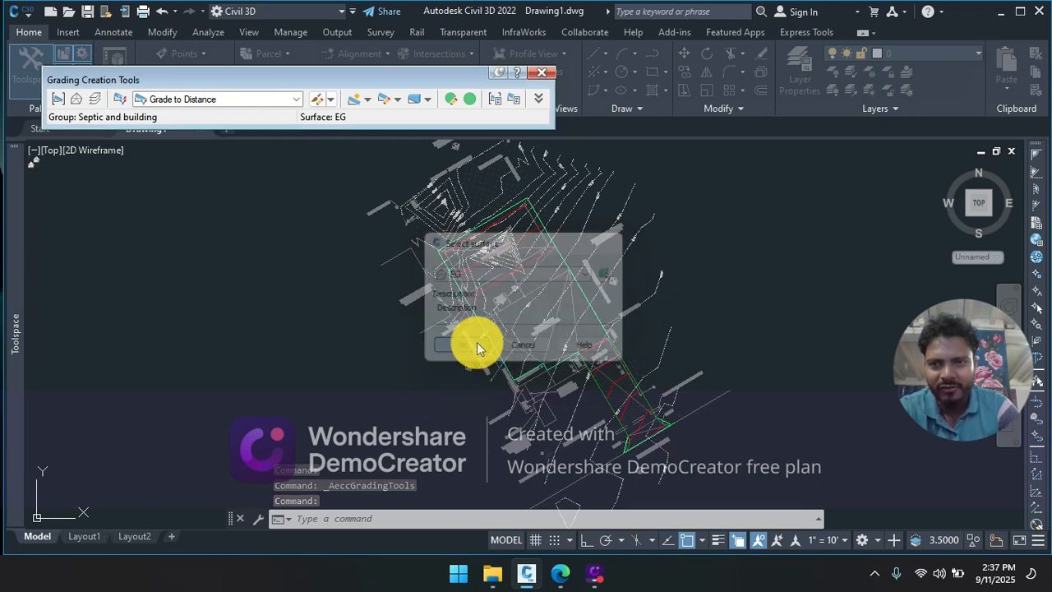
Step: Start a grading with the Grade to Surface criteria on the rectangular feature line around the percolation area
{"action": "left_click", "coordinate": [220, 99]}
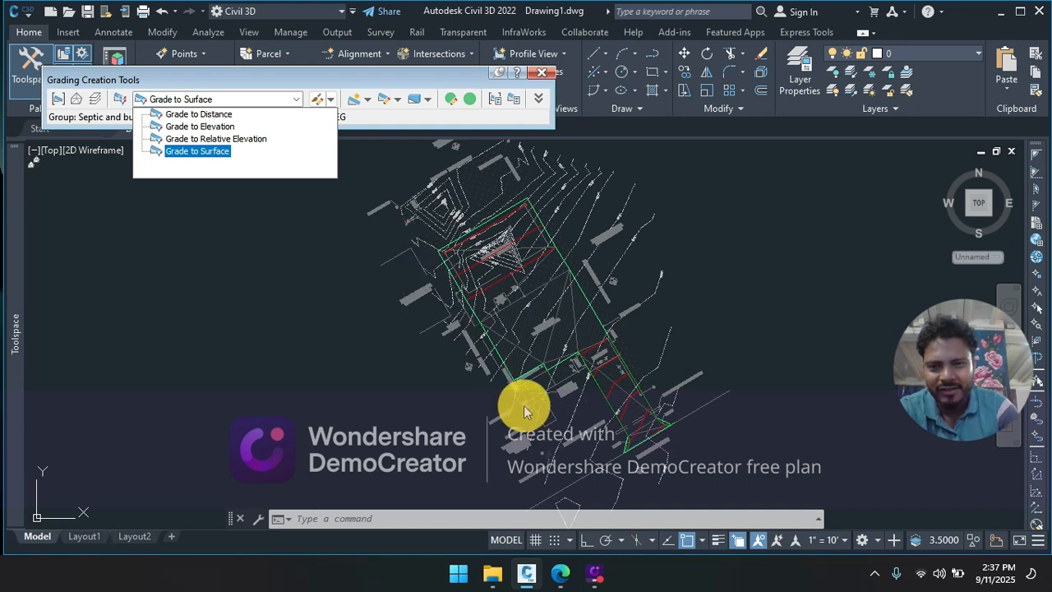
{"action": "left_click", "coordinate": [195, 153]}
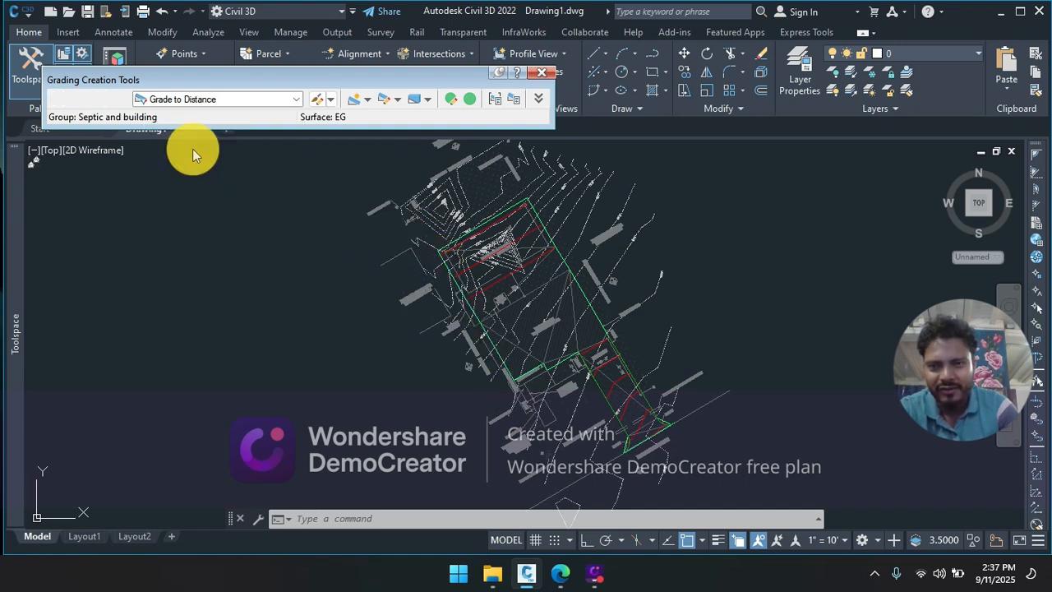
{"action": "left_click", "coordinate": [358, 103]}
{"action": "left_click", "coordinate": [358, 103]}
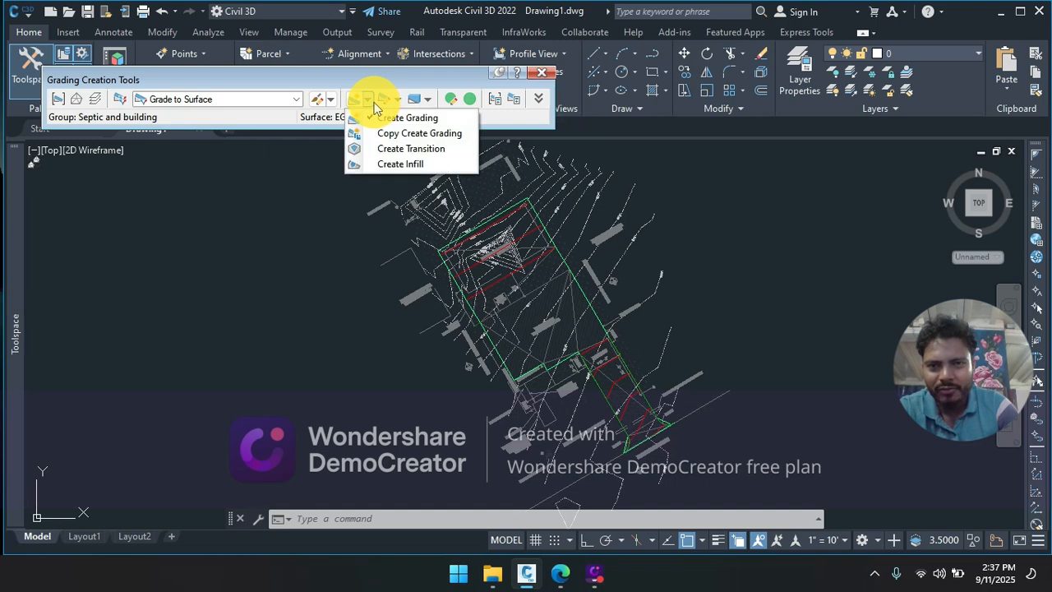
{"action": "left_click", "coordinate": [356, 105]}
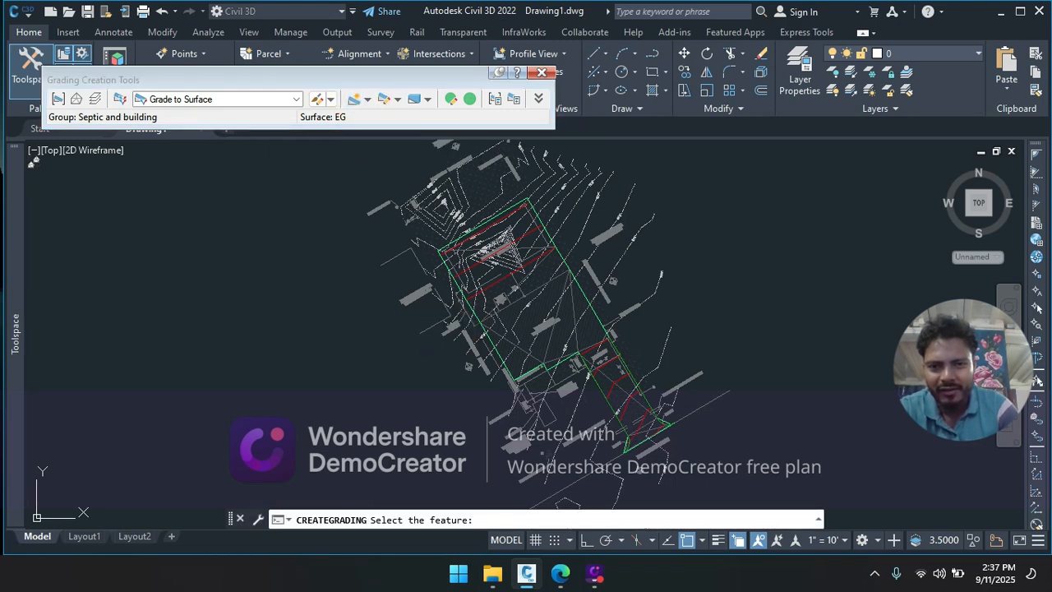
{"action": "scroll", "coordinate": [457, 279], "scroll_direction": "up", "scroll_amount": 4}
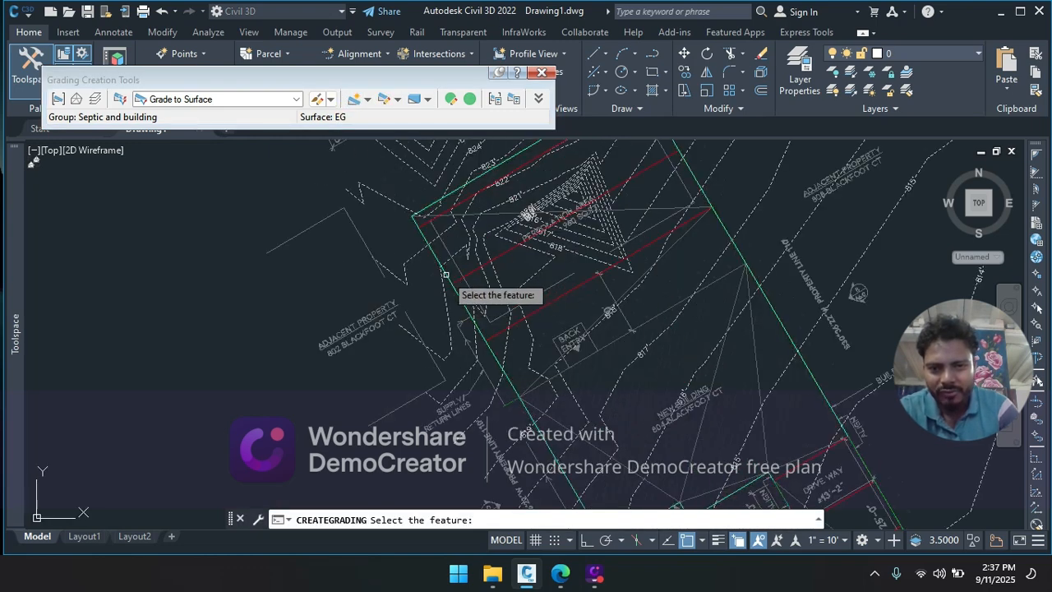
{"action": "left_click", "coordinate": [450, 263]}
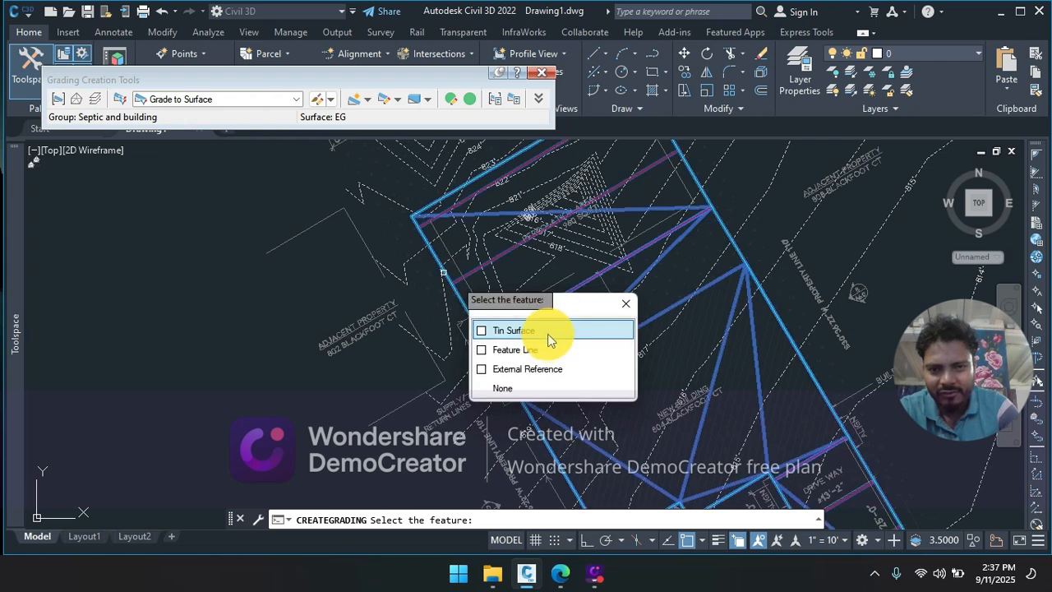
{"action": "left_click", "coordinate": [547, 352]}
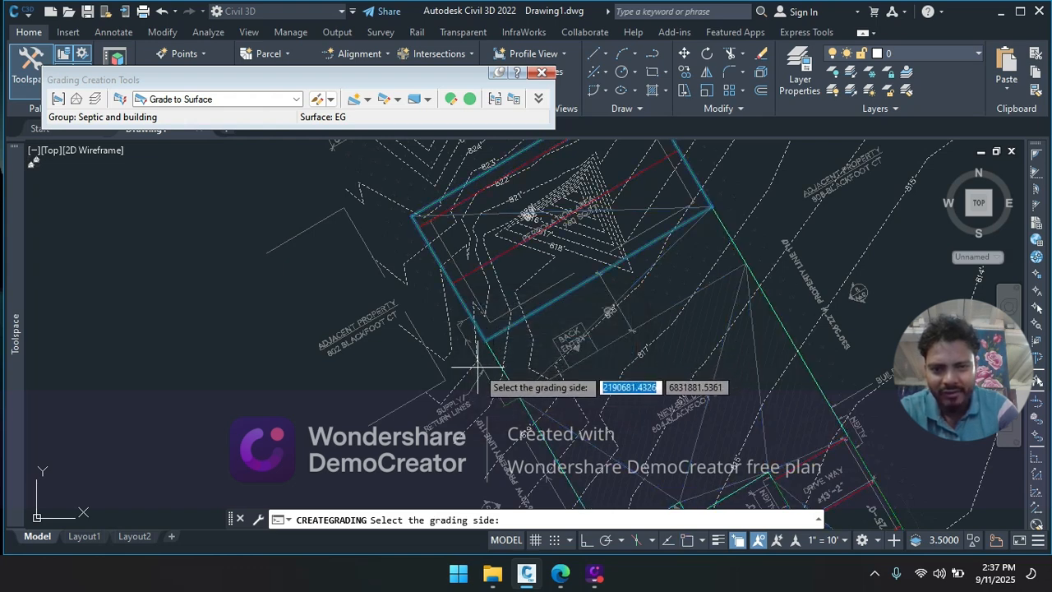
Step: Choose the outer side of the percolation area's feature line as the grading side, off its west corner
{"action": "scroll", "coordinate": [485, 362], "scroll_direction": "down", "scroll_amount": 4}
{"action": "scroll", "coordinate": [448, 285], "scroll_direction": "up", "scroll_amount": 4}
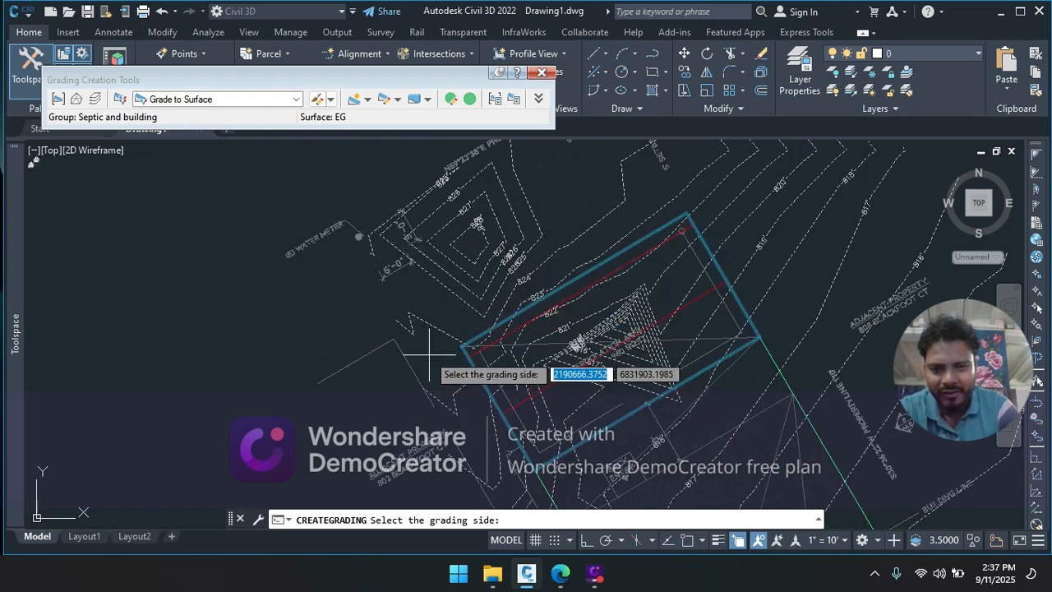
{"action": "scroll", "coordinate": [440, 340], "scroll_direction": "up", "scroll_amount": 4}
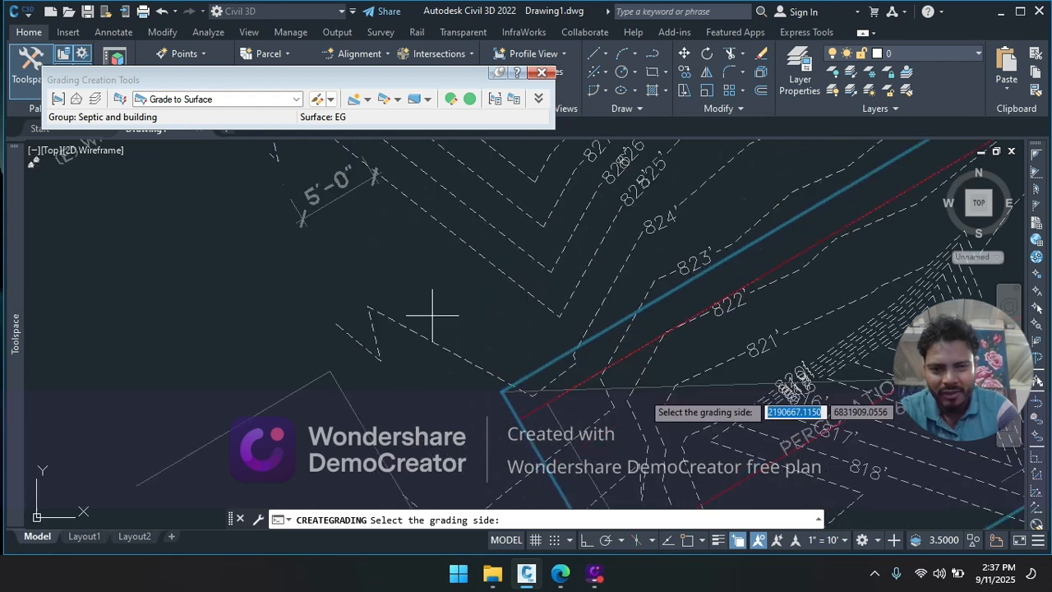
{"action": "scroll", "coordinate": [616, 358], "scroll_direction": "down", "scroll_amount": 1}
{"action": "left_click", "coordinate": [484, 313]}
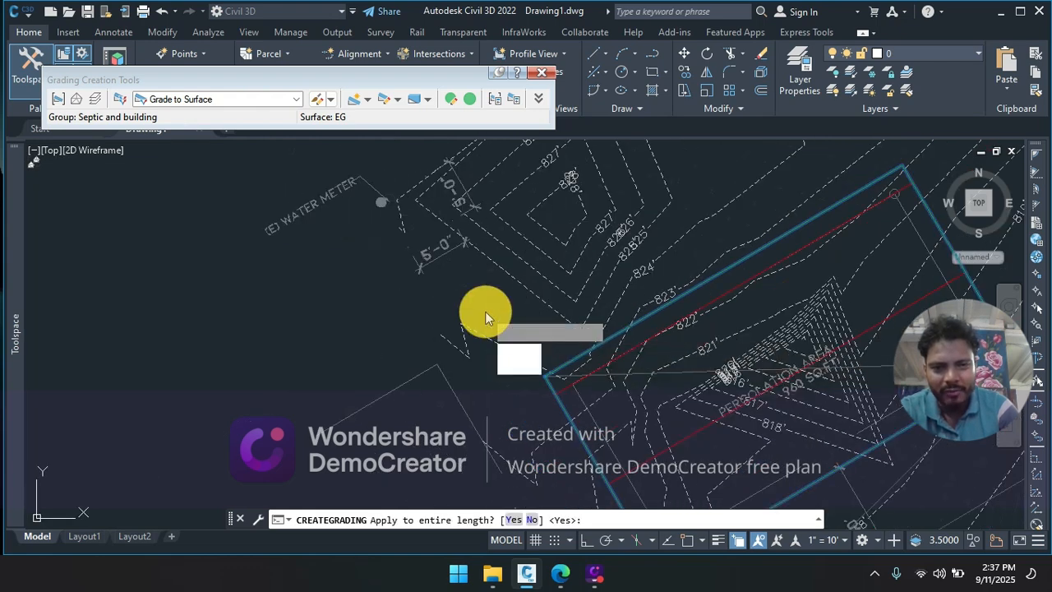
Step: Limit the grading to part of the outline, starting at the south corner, station 1+02.00', and ending at the east corner, station 0+62.00'
{"action": "scroll", "coordinate": [512, 299], "scroll_direction": "down", "scroll_amount": 3}
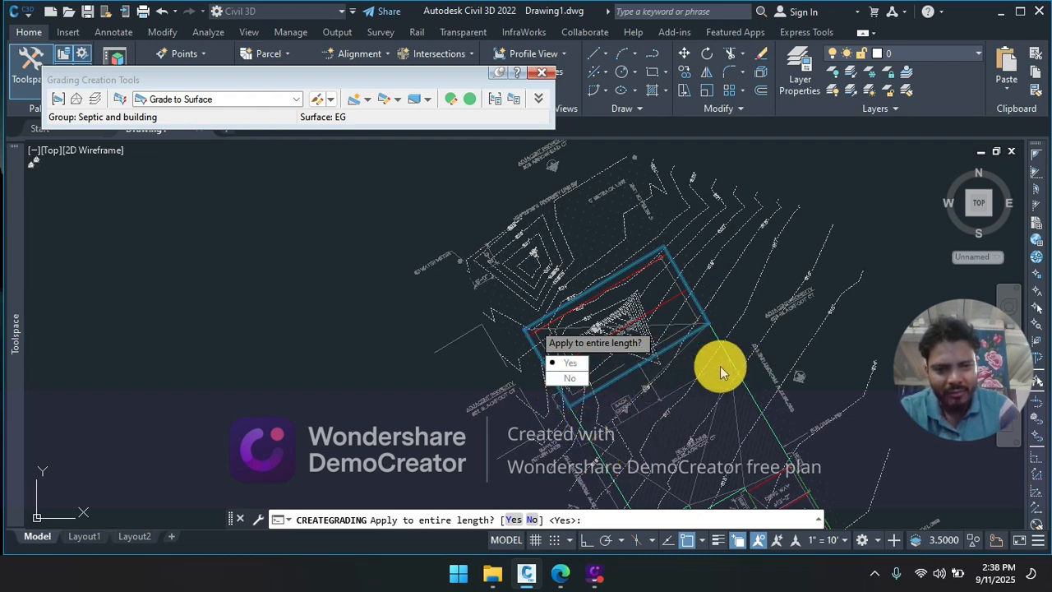
{"action": "left_click", "coordinate": [570, 377]}
{"action": "scroll", "coordinate": [567, 404], "scroll_direction": "up", "scroll_amount": 2}
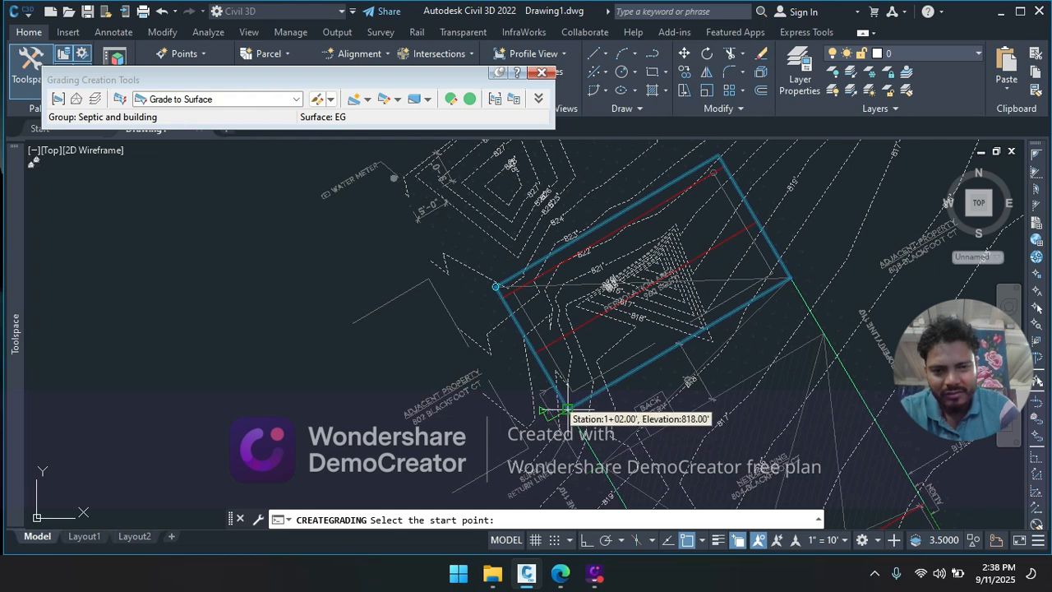
{"action": "left_click", "coordinate": [564, 407]}
{"action": "key", "text": "Return"}
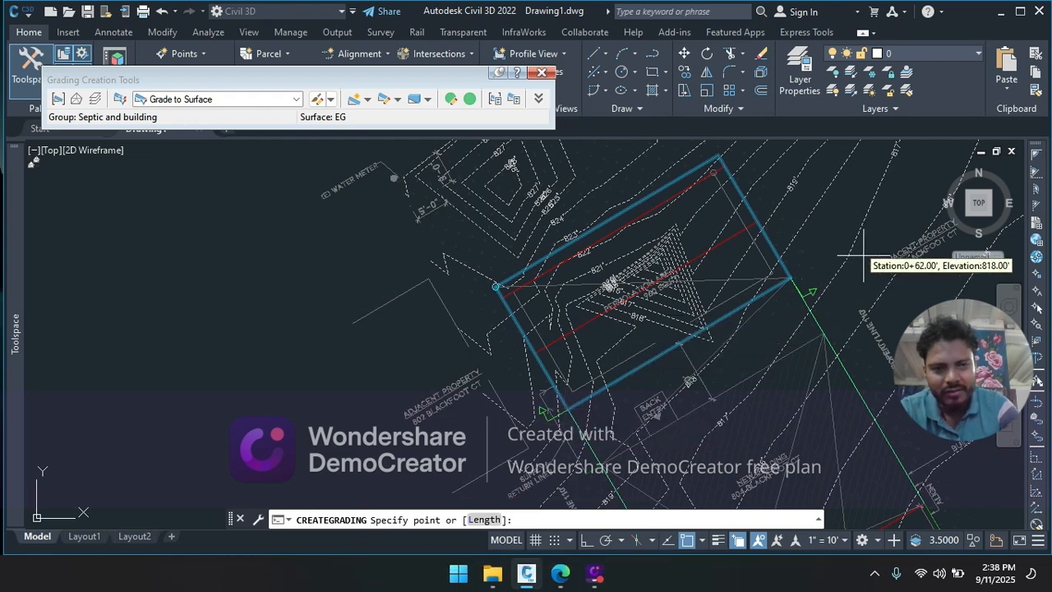
{"action": "left_click", "coordinate": [795, 271]}
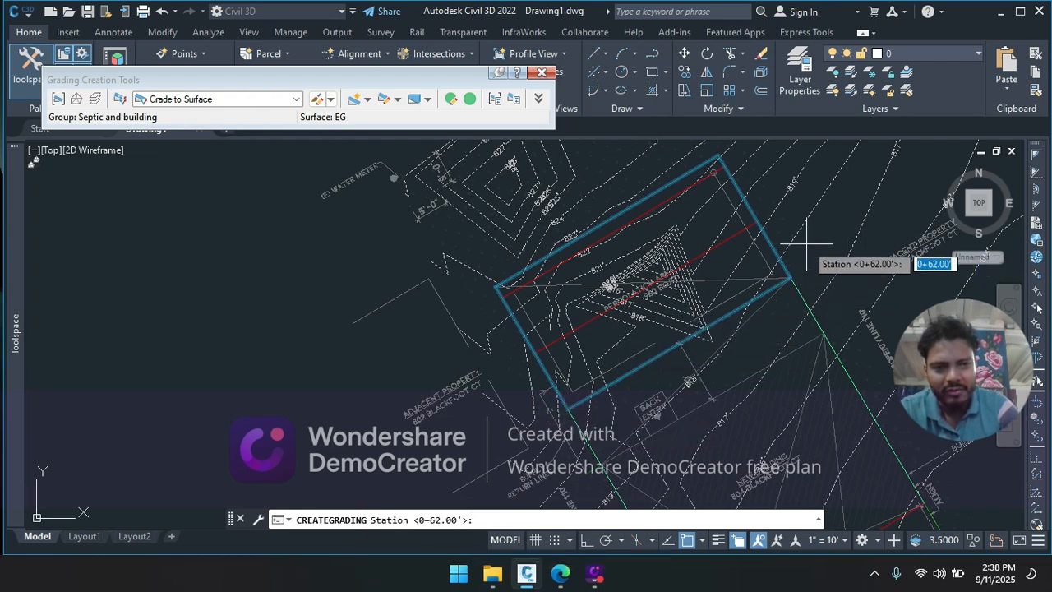
{"action": "left_click", "coordinate": [806, 244]}
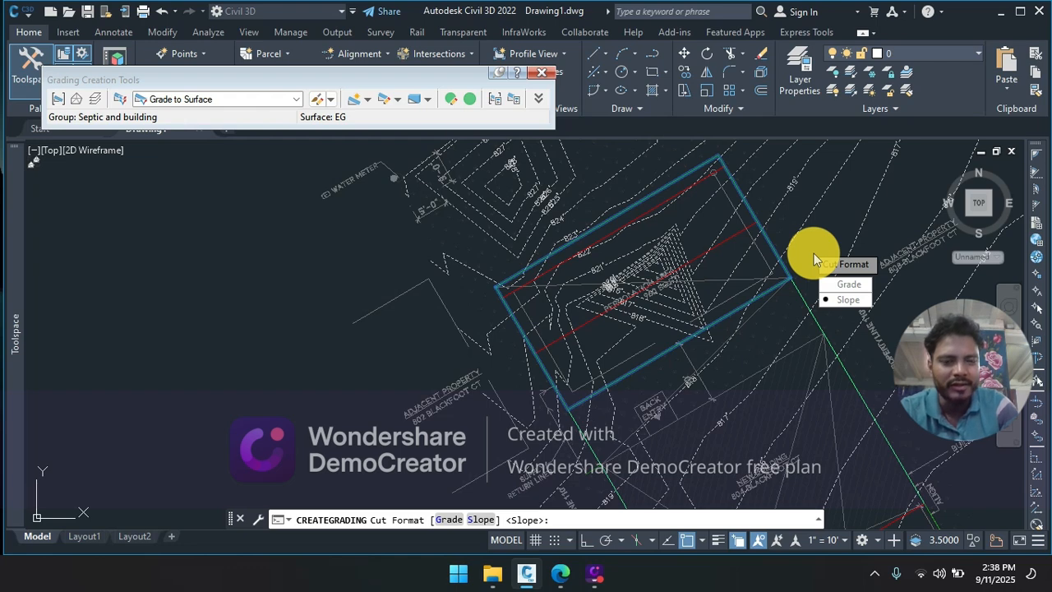
Step: Create the percolation area grading using slope format, with a 2.00:1 cut slope and a fill slope of 1
{"action": "key", "text": "Return"}
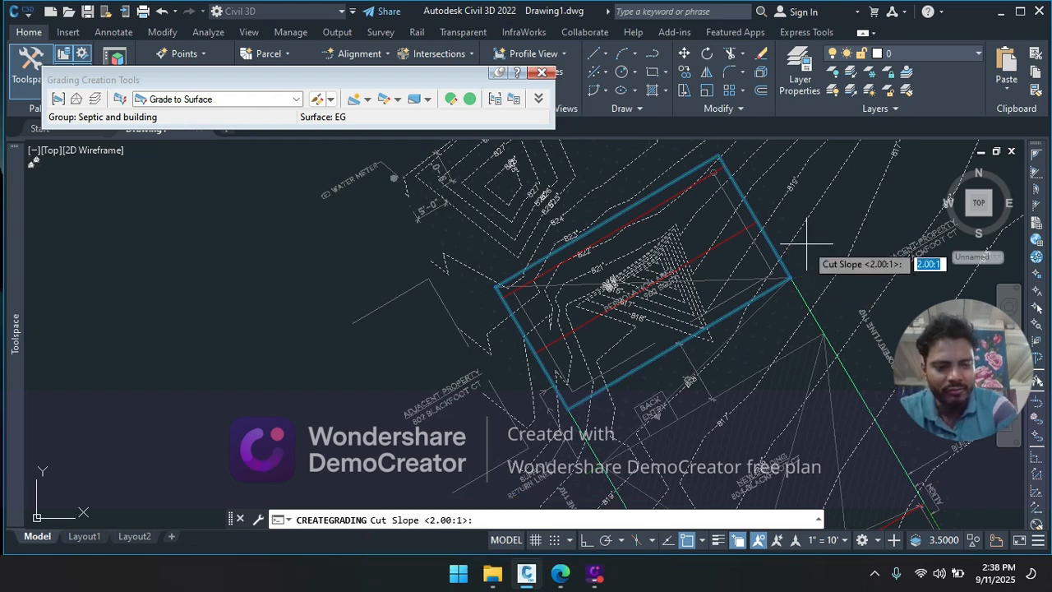
{"action": "key", "text": "Return"}
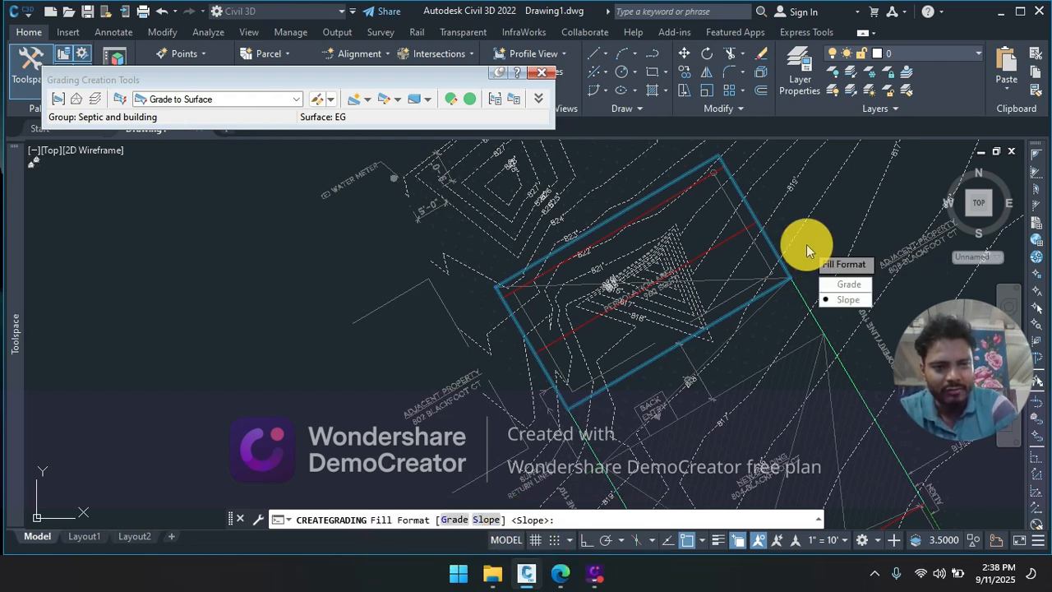
{"action": "key", "text": "Return"}
{"action": "type", "text": "1"}
{"action": "key", "text": "Return"}
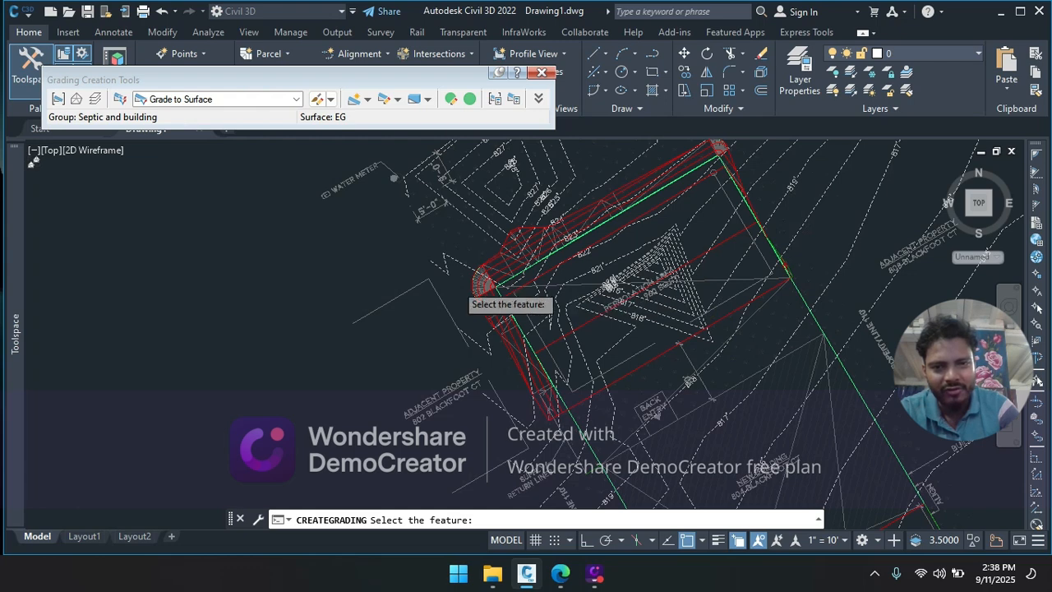
{"action": "scroll", "coordinate": [473, 249], "scroll_direction": "up", "scroll_amount": 2}
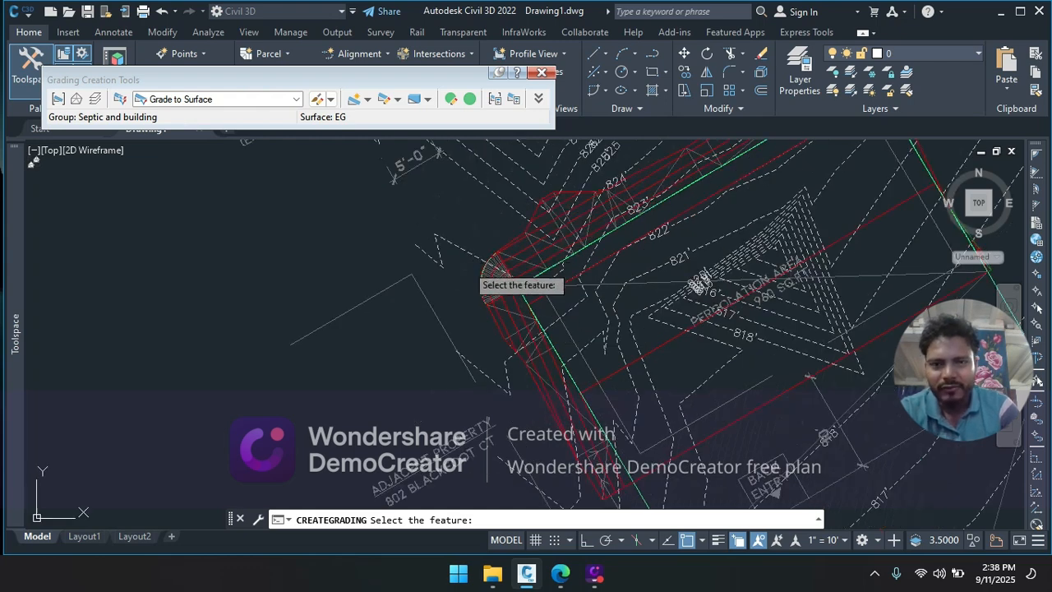
Step: Leave the grading command and examine the percolation area grading from its west corner along both sides to the building
{"action": "key", "text": "Escape"}
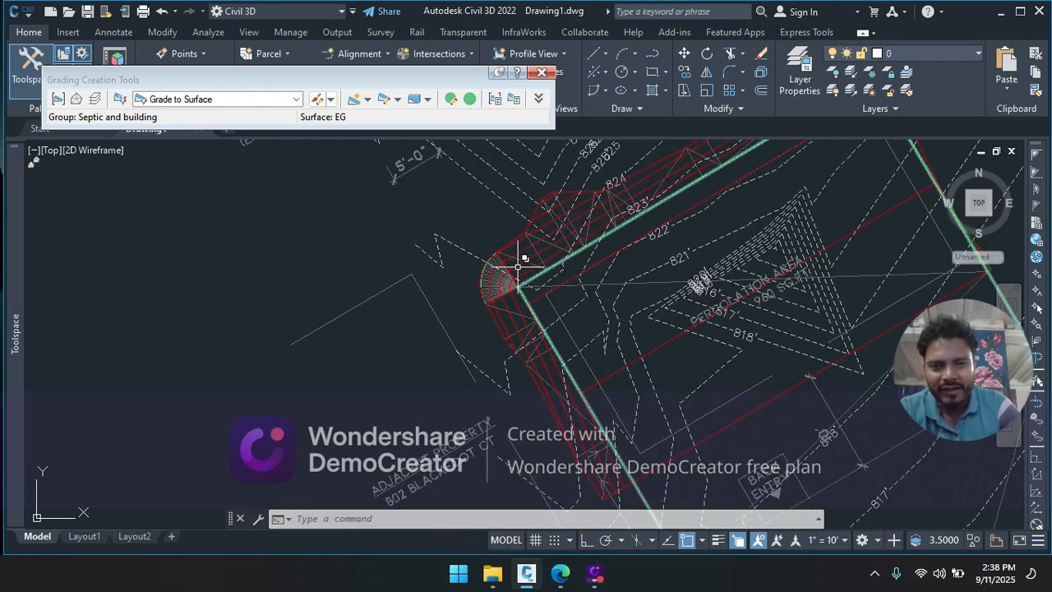
{"action": "scroll", "coordinate": [457, 247], "scroll_direction": "up", "scroll_amount": 2}
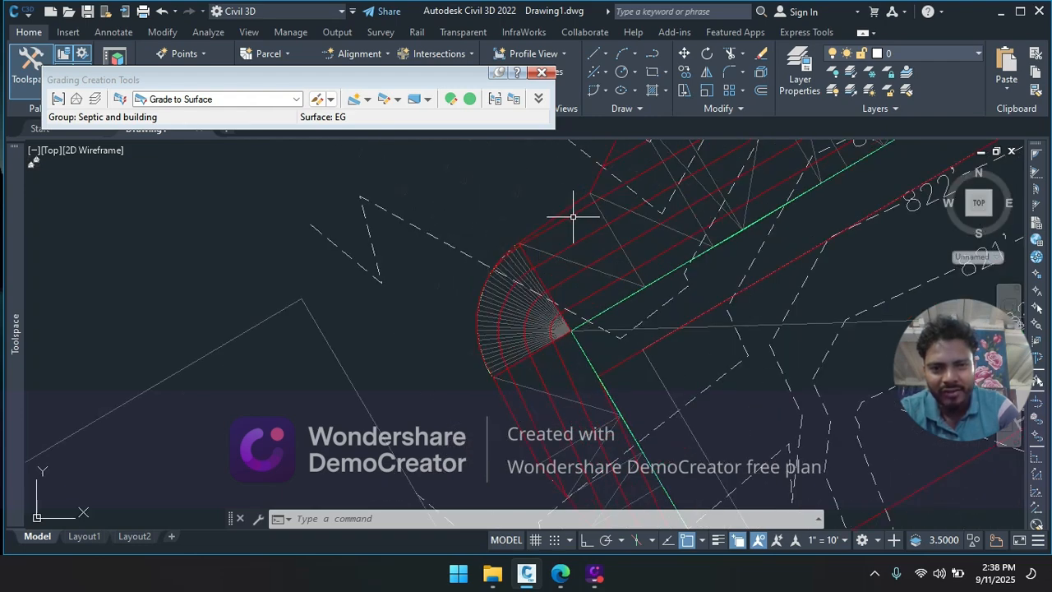
{"action": "scroll", "coordinate": [626, 206], "scroll_direction": "down", "scroll_amount": 2}
{"action": "middle_click_drag", "start_coordinate": [626, 206], "coordinate": [528, 328]}
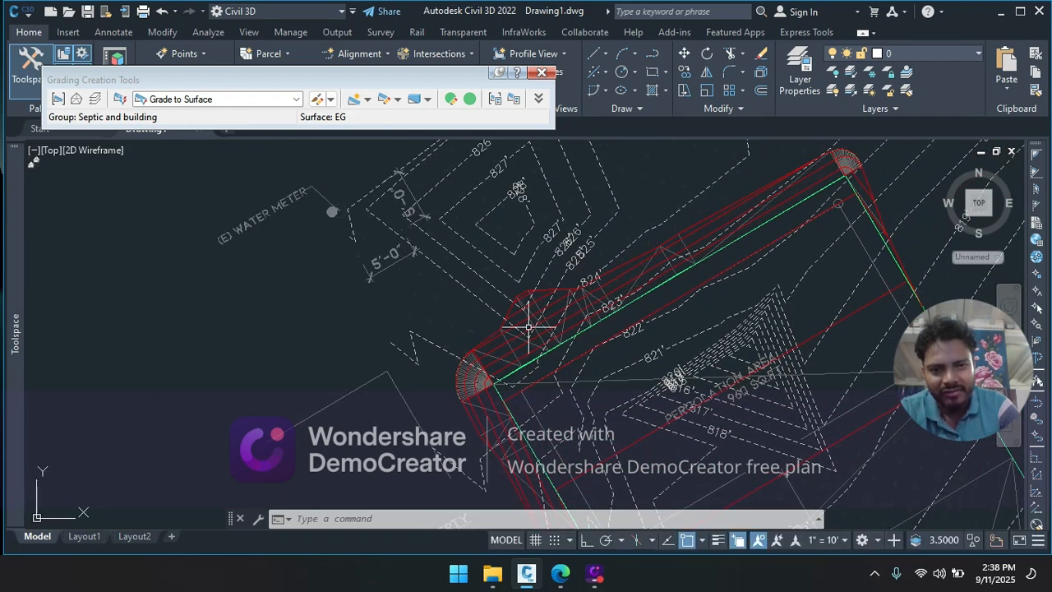
{"action": "scroll", "coordinate": [553, 287], "scroll_direction": "up", "scroll_amount": 2}
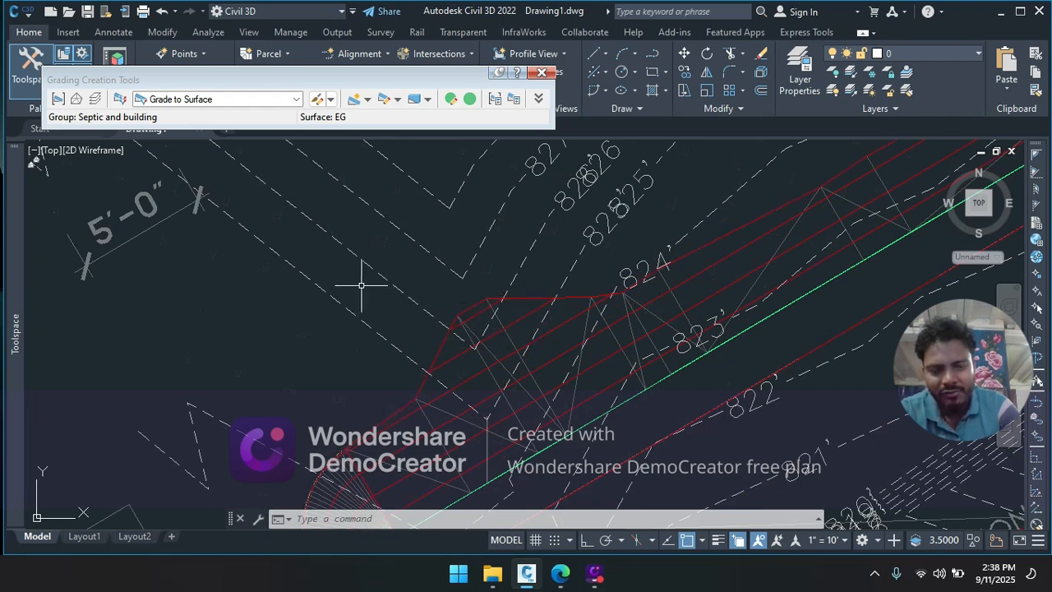
{"action": "scroll", "coordinate": [529, 293], "scroll_direction": "down", "scroll_amount": 4}
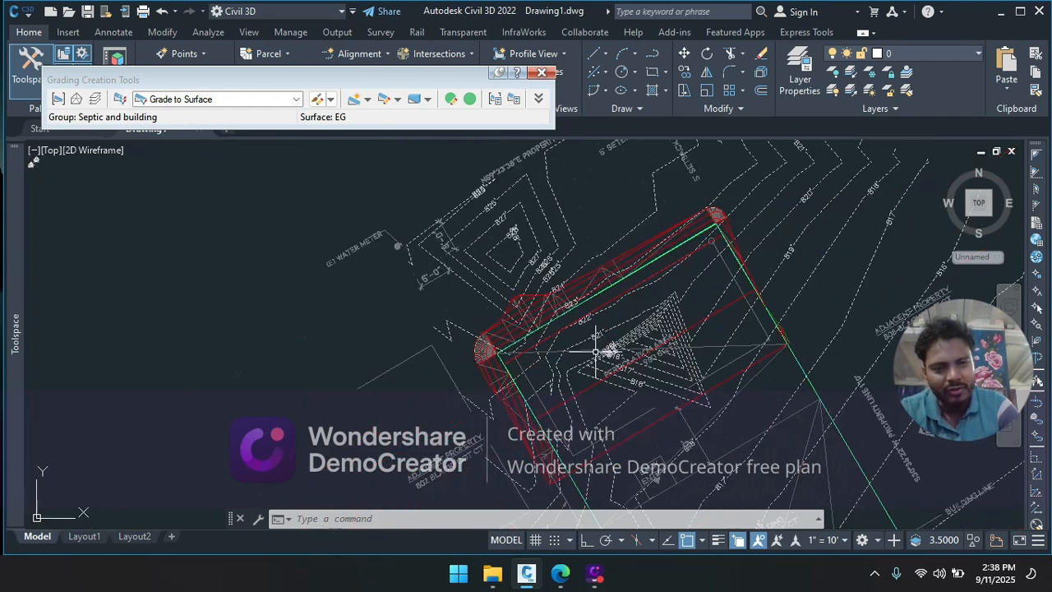
{"action": "middle_click_drag", "start_coordinate": [596, 351], "coordinate": [570, 301]}
{"action": "middle_click_drag", "start_coordinate": [599, 364], "coordinate": [515, 272]}
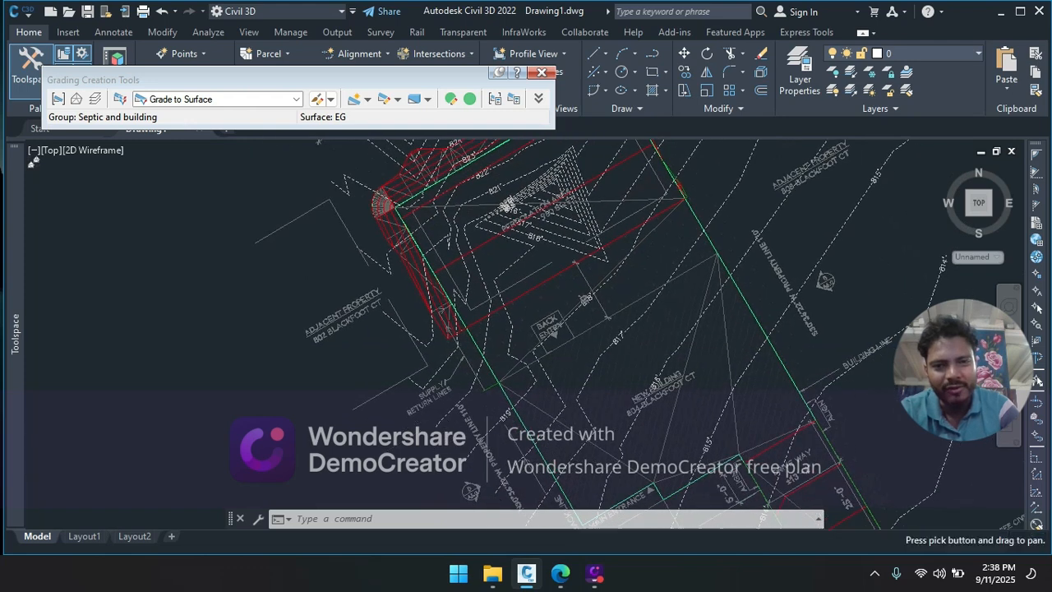
{"action": "middle_click_drag", "start_coordinate": [546, 340], "coordinate": [493, 295]}
{"action": "scroll", "coordinate": [507, 322], "scroll_direction": "down", "scroll_amount": 2}
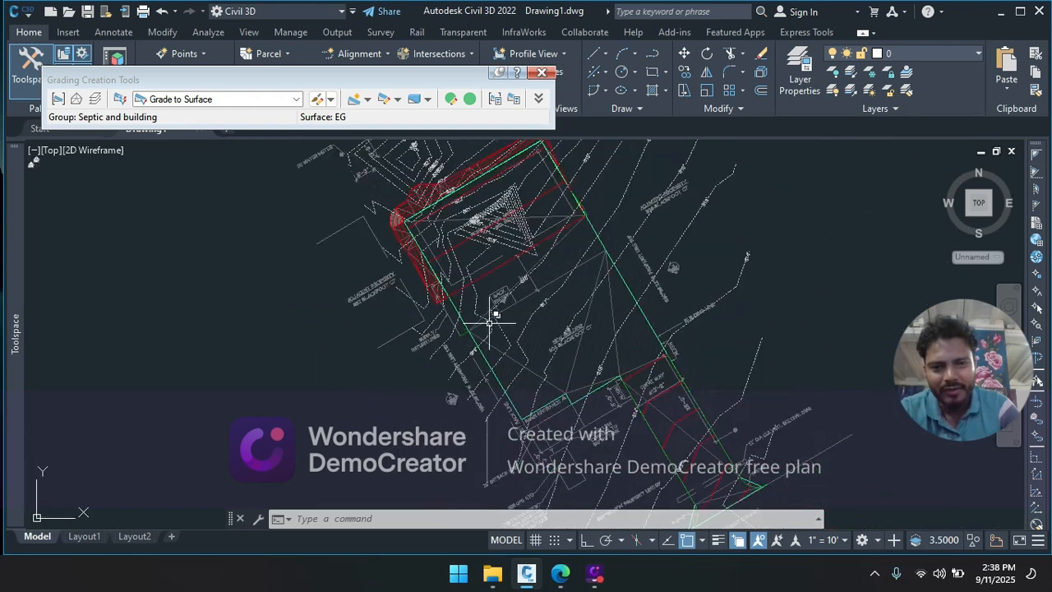
{"action": "scroll", "coordinate": [489, 331], "scroll_direction": "up", "scroll_amount": 2}
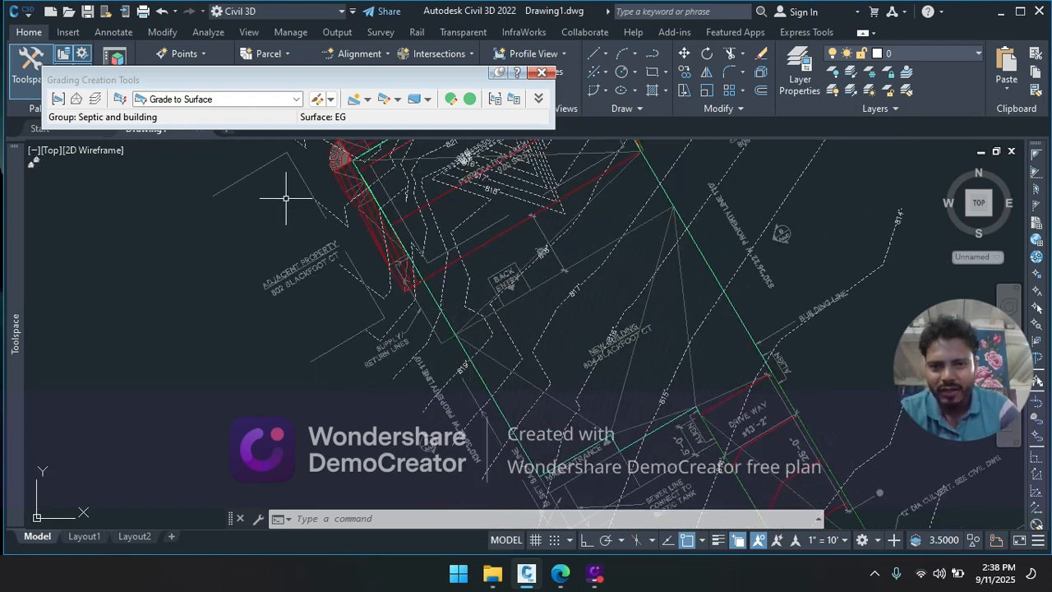
Step: Start another Grade to Surface grading on the new building's feature line, choosing the outer side near its west corner
{"action": "left_click", "coordinate": [355, 105]}
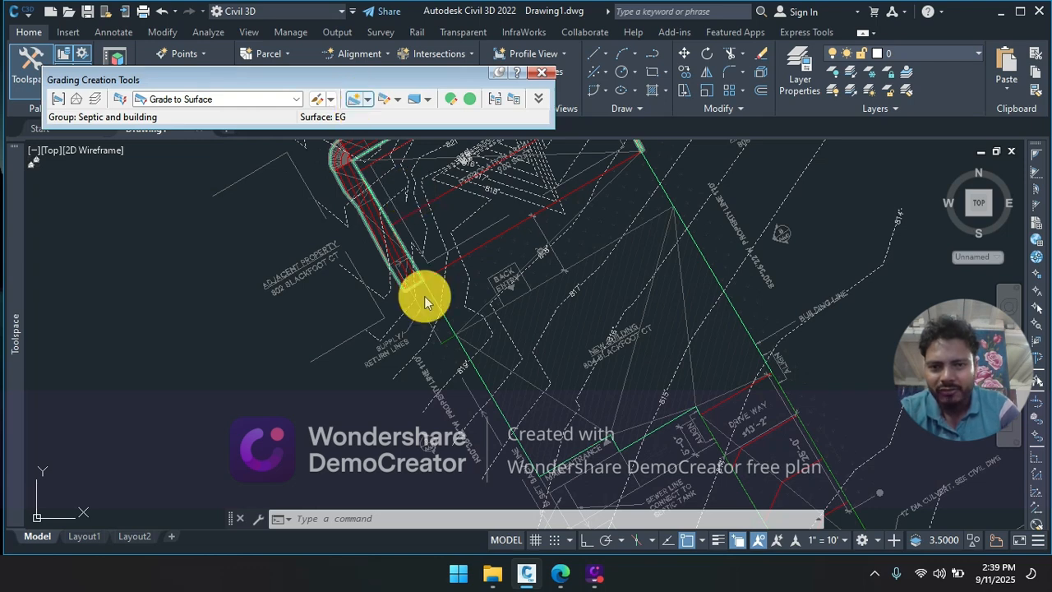
{"action": "left_click", "coordinate": [489, 367]}
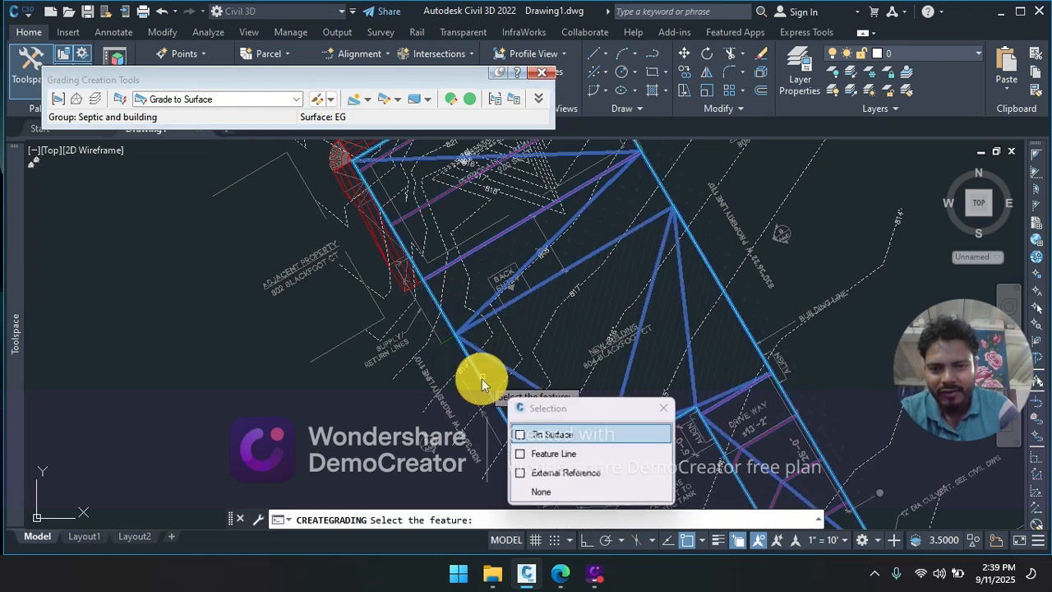
{"action": "left_click", "coordinate": [569, 456]}
{"action": "scroll", "coordinate": [430, 371], "scroll_direction": "up", "scroll_amount": 3}
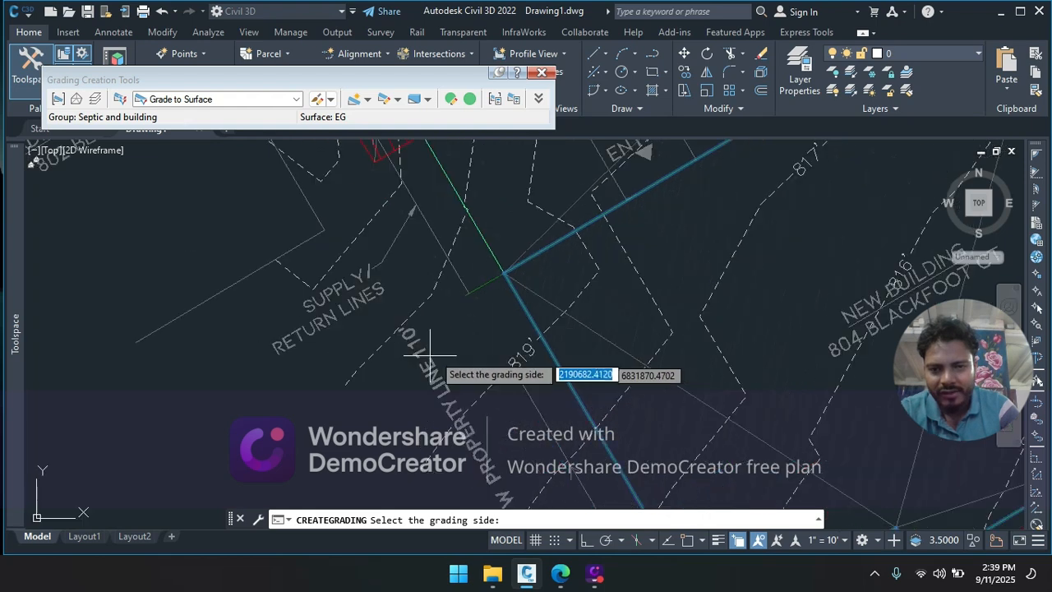
{"action": "left_click", "coordinate": [459, 339]}
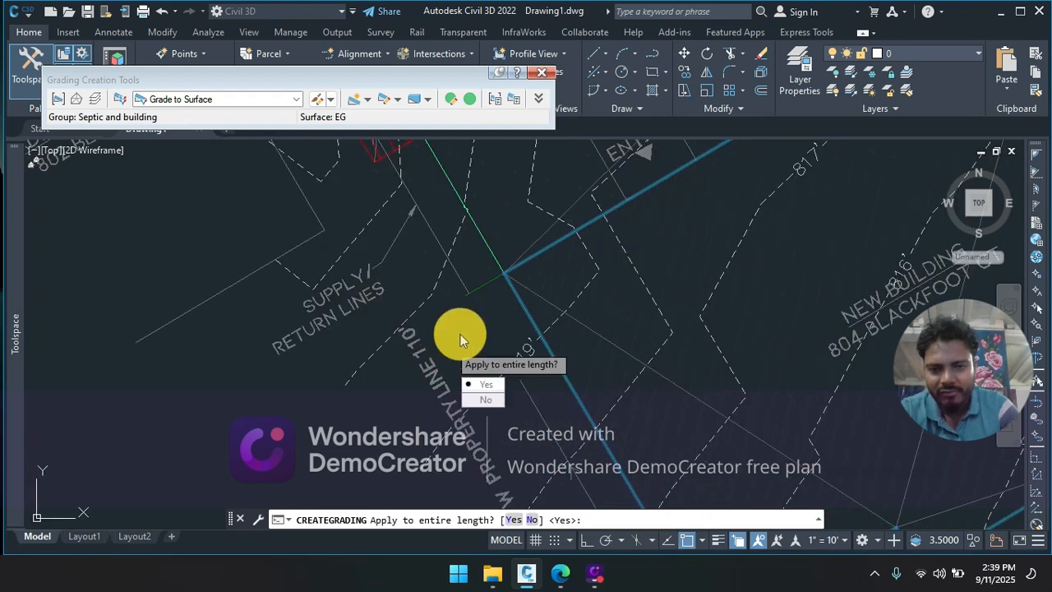
Step: Limit the grading to part of the building outline, starting at the jog beside the driveway, station 0+83.70', and ending at the west corner
{"action": "left_click", "coordinate": [486, 401]}
{"action": "scroll", "coordinate": [498, 247], "scroll_direction": "down", "scroll_amount": 4}
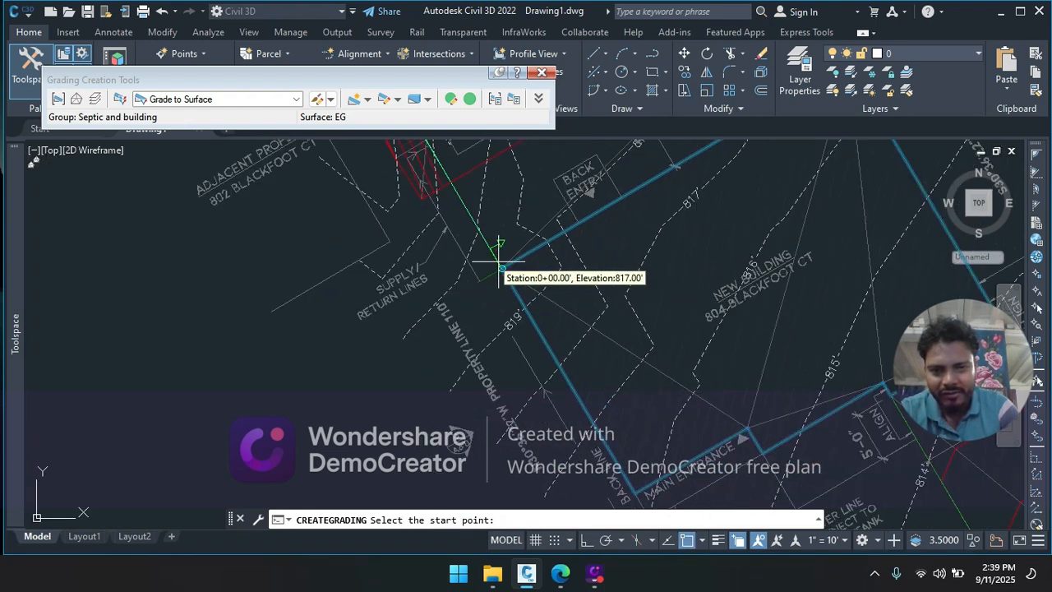
{"action": "scroll", "coordinate": [739, 349], "scroll_direction": "up", "scroll_amount": 5}
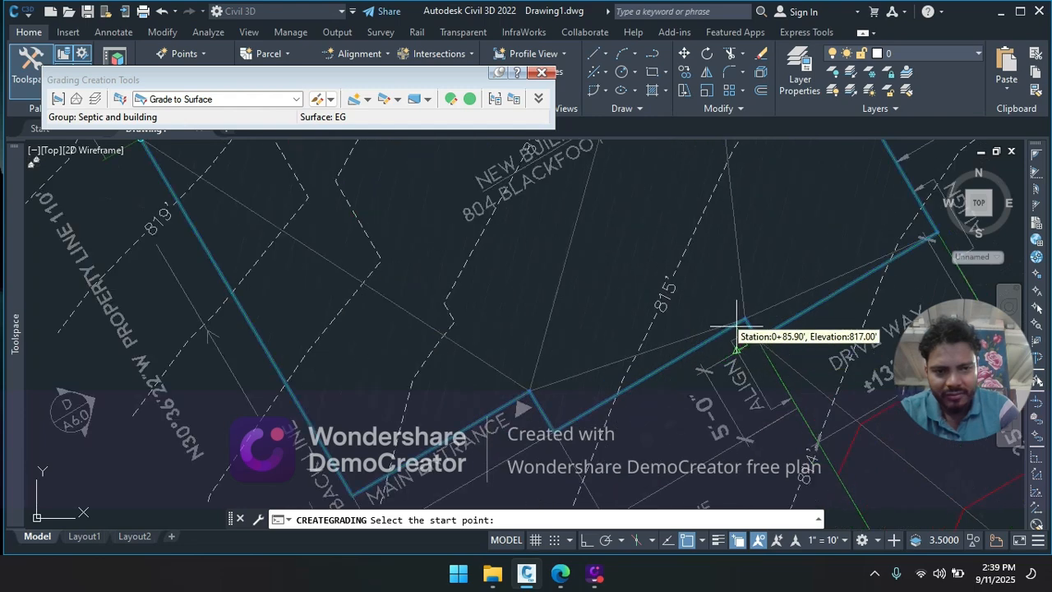
{"action": "left_click", "coordinate": [798, 386]}
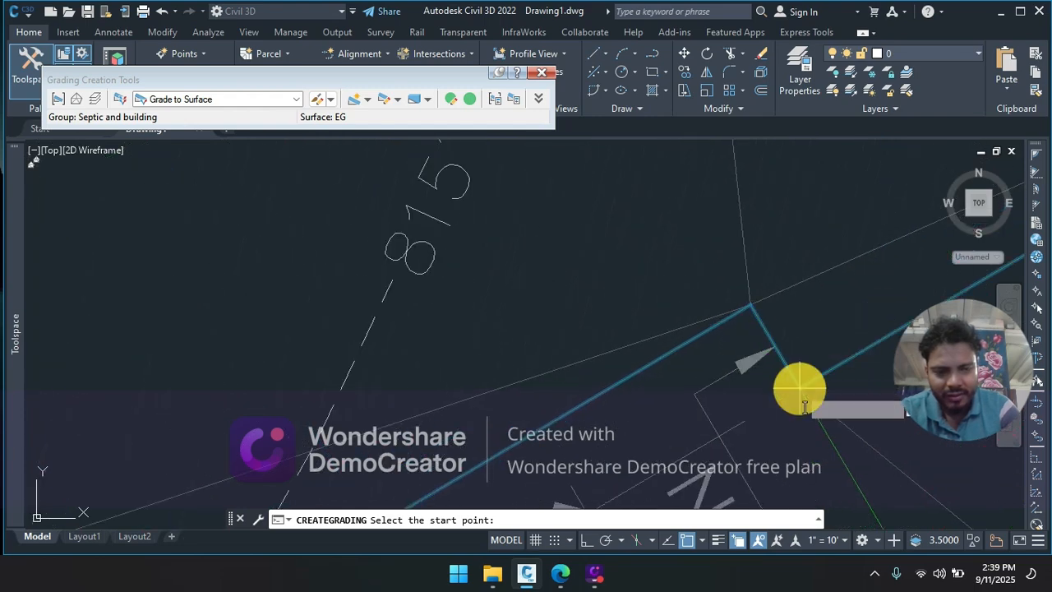
{"action": "scroll", "coordinate": [744, 310], "scroll_direction": "down", "scroll_amount": 3}
{"action": "scroll", "coordinate": [730, 318], "scroll_direction": "down", "scroll_amount": 3}
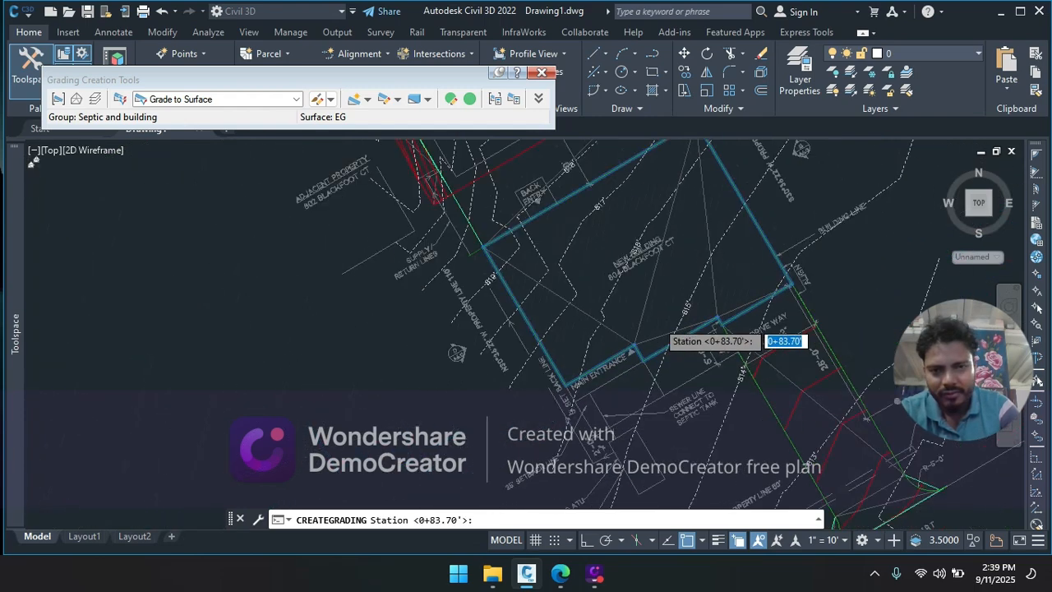
{"action": "scroll", "coordinate": [559, 279], "scroll_direction": "up", "scroll_amount": 3}
{"action": "key", "text": "Return"}
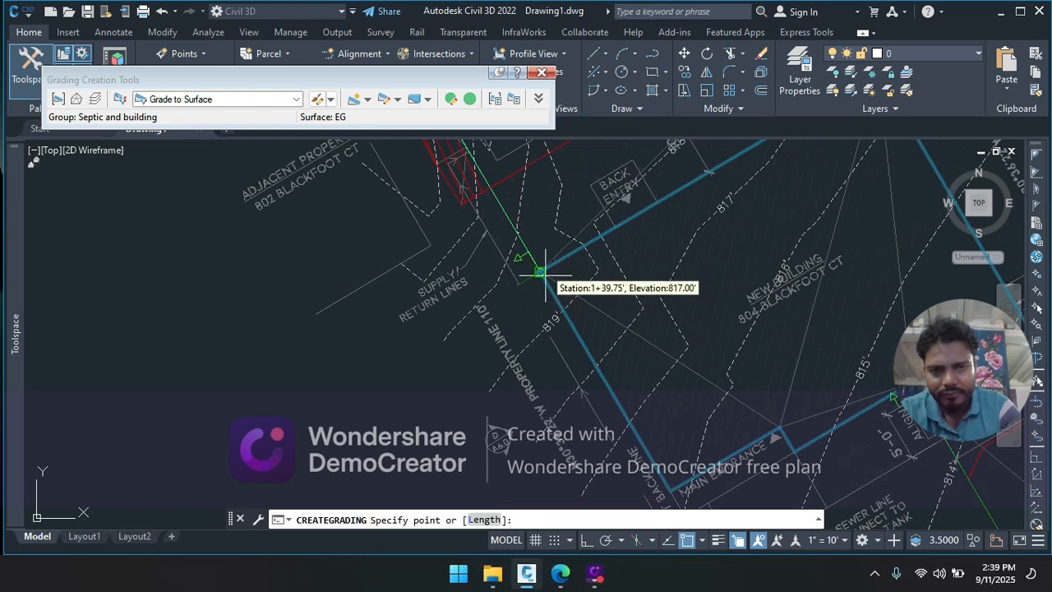
{"action": "left_click", "coordinate": [540, 271]}
{"action": "key", "text": "Return"}
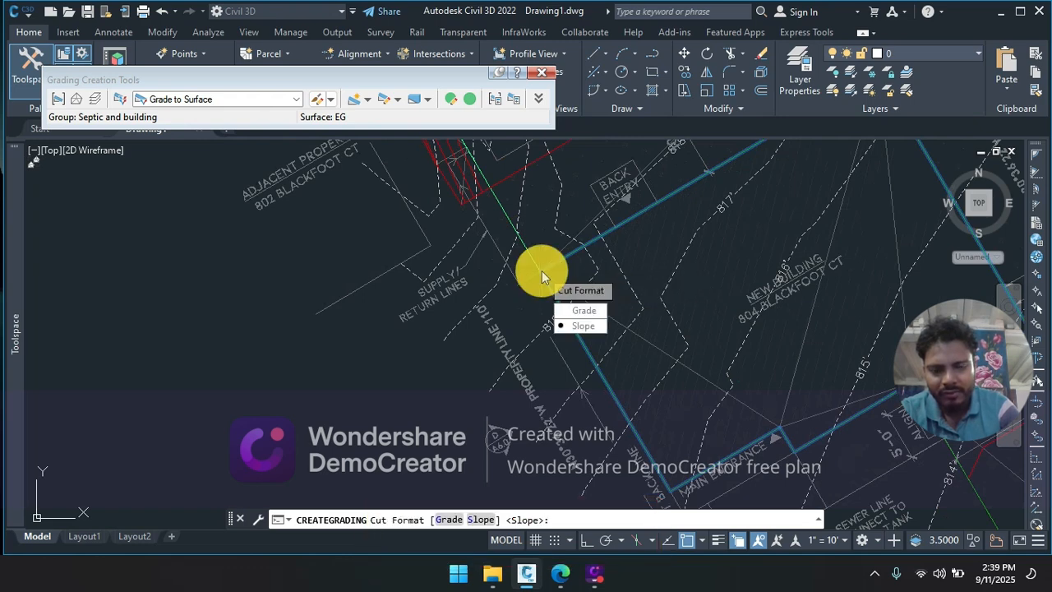
Step: Create the grading along the building's southwest and main entrance sides using slope format and the default cut and fill slopes
{"action": "key", "text": "Return"}
{"action": "key", "text": "Return"}
{"action": "key", "text": "Return"}
{"action": "key", "text": "Return"}
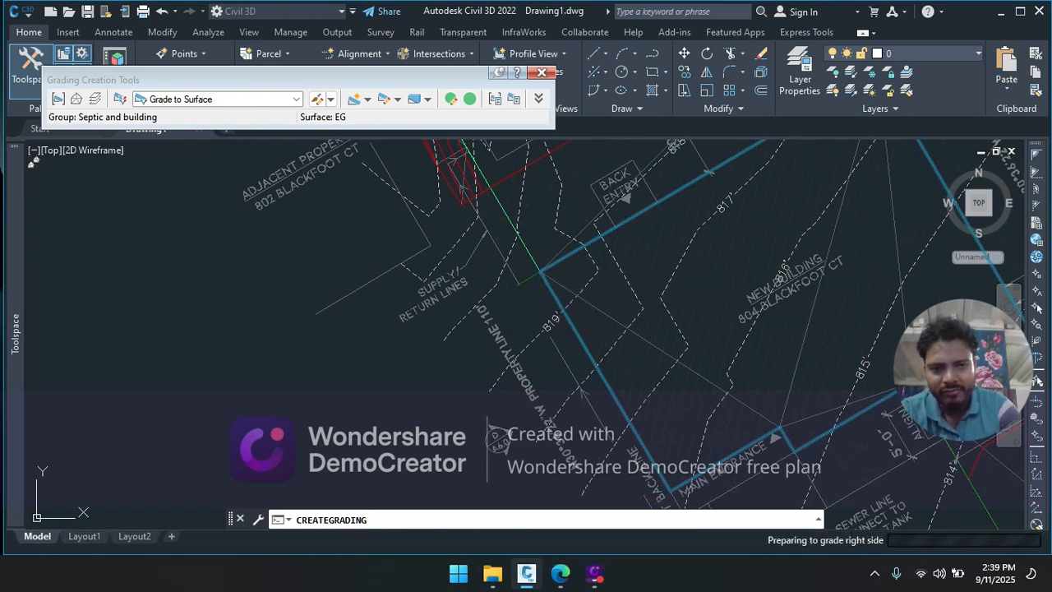
{"action": "scroll", "coordinate": [540, 274], "scroll_direction": "down", "scroll_amount": 2}
{"action": "scroll", "coordinate": [550, 269], "scroll_direction": "down", "scroll_amount": 2}
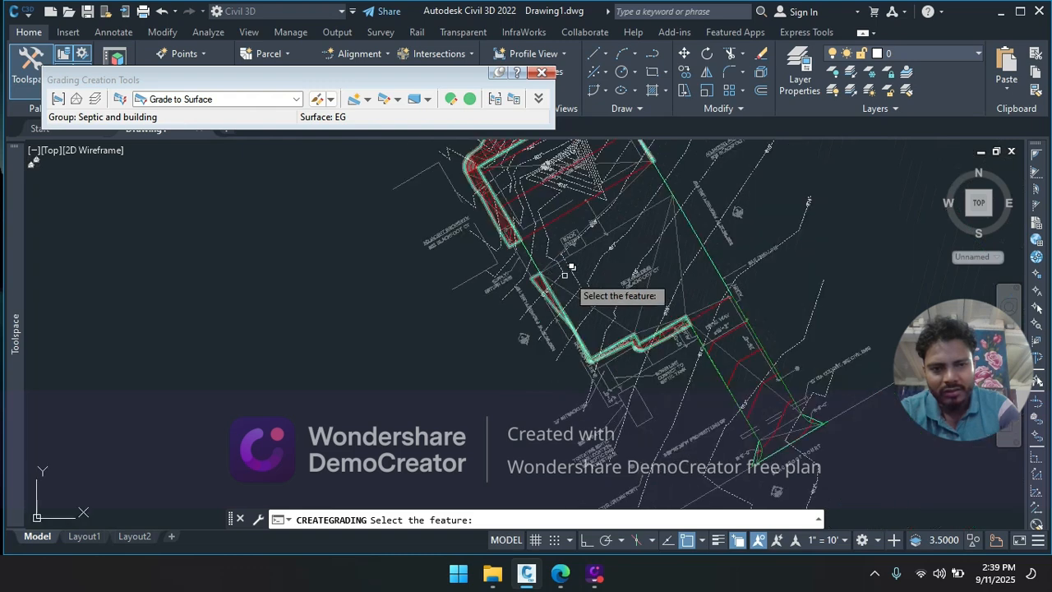
Step: Grade the new building's feature line again, choosing its outer northeast side as the grading side
{"action": "left_click", "coordinate": [711, 260]}
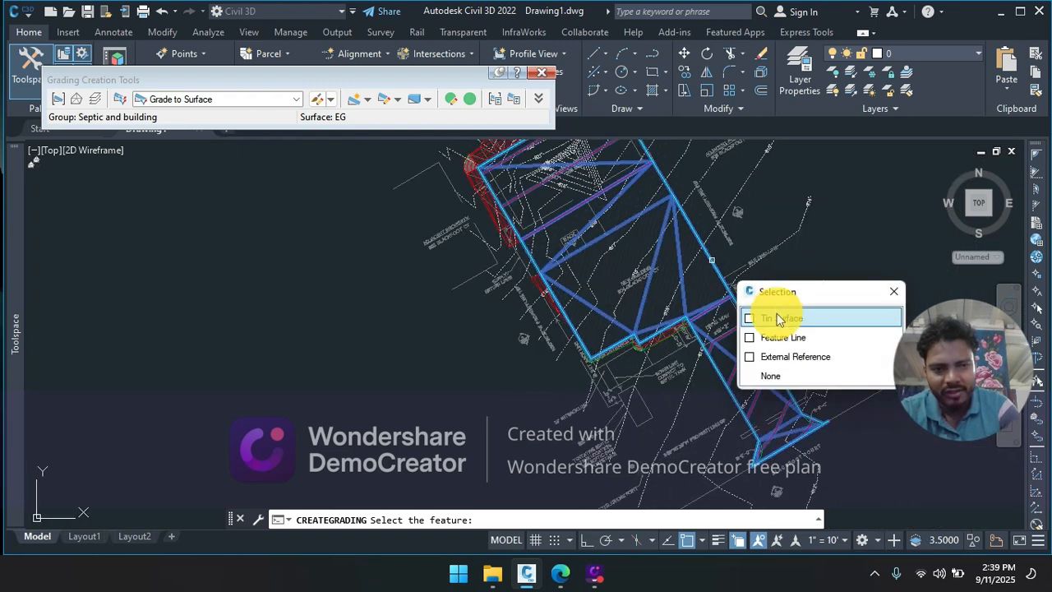
{"action": "left_click", "coordinate": [781, 336]}
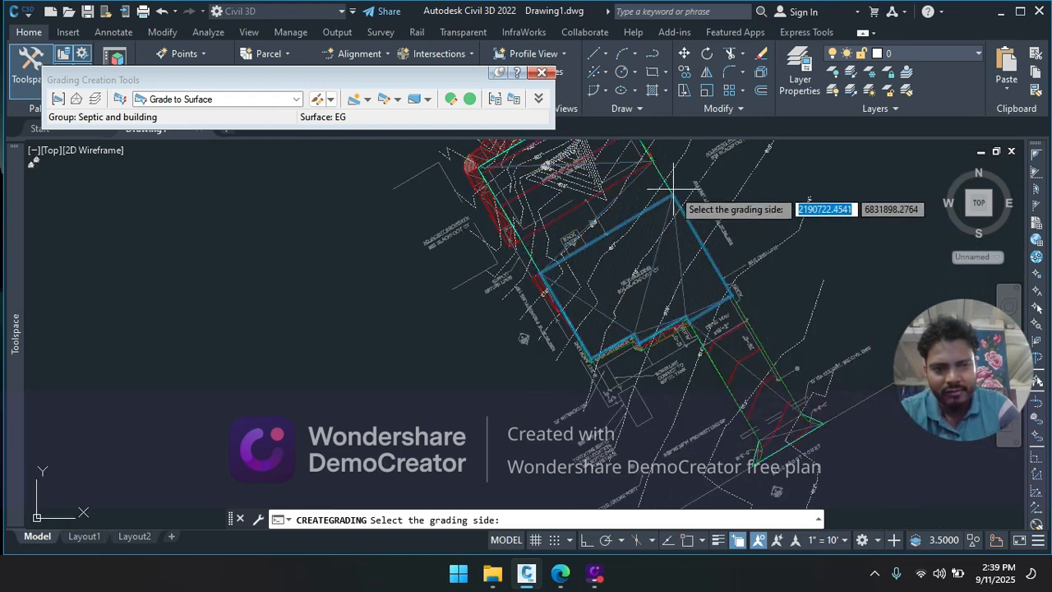
{"action": "scroll", "coordinate": [693, 207], "scroll_direction": "up", "scroll_amount": 4}
{"action": "left_click", "coordinate": [689, 245]}
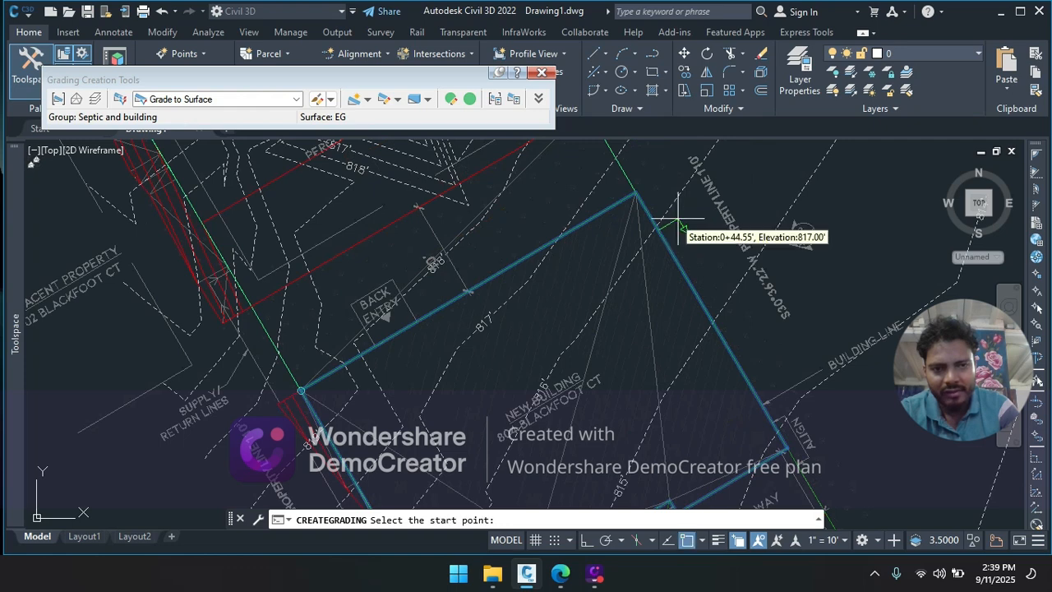
Step: Limit the grading to the building's northeast side, from the north corner at station 0+40.00' to the east corner
{"action": "left_click", "coordinate": [635, 196]}
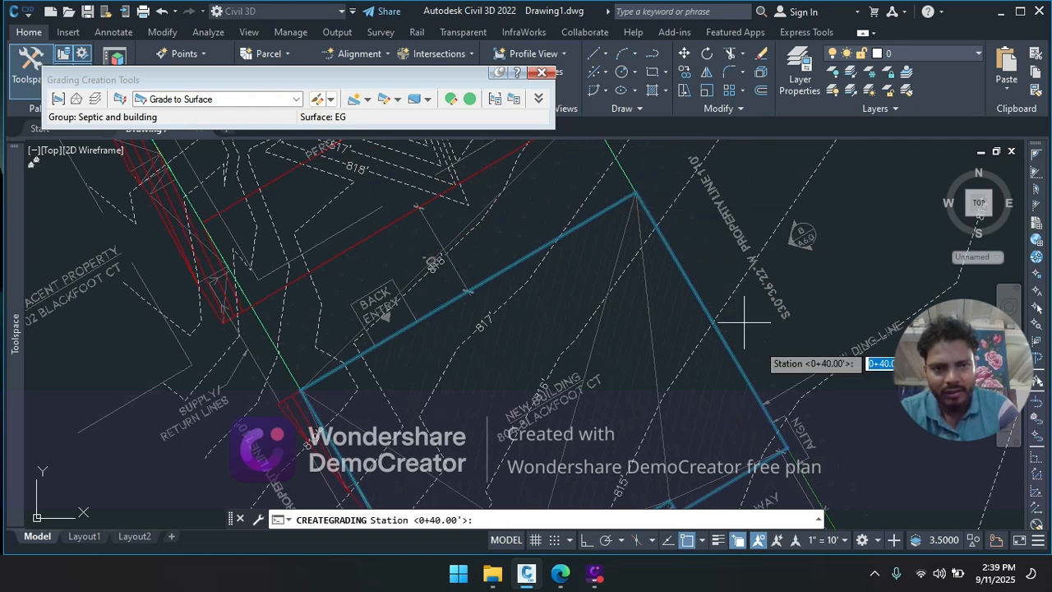
{"action": "key", "text": "Return"}
{"action": "left_click", "coordinate": [786, 442]}
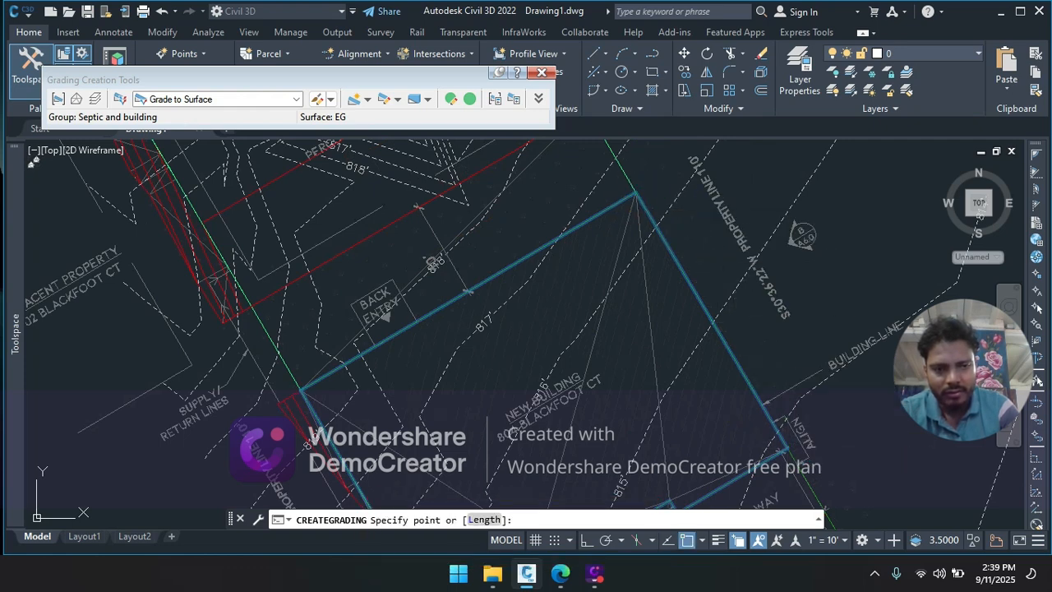
{"action": "key", "text": "Return"}
Step: Create the grading along the building's northeast side using the default formats and slopes for cut and fill, and end the grading command
{"action": "key", "text": "Return"}
{"action": "key", "text": "Return"}
{"action": "key", "text": "Return"}
{"action": "key", "text": "Return"}
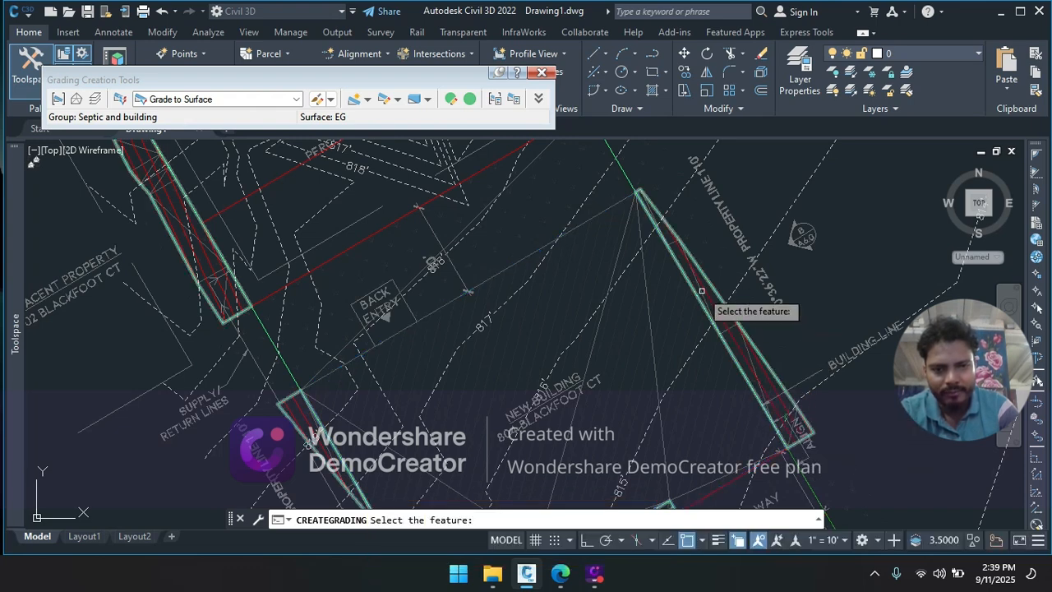
{"action": "scroll", "coordinate": [701, 290], "scroll_direction": "down", "scroll_amount": 2}
{"action": "middle_click_drag", "start_coordinate": [677, 349], "coordinate": [644, 301]}
{"action": "key", "text": "Escape"}
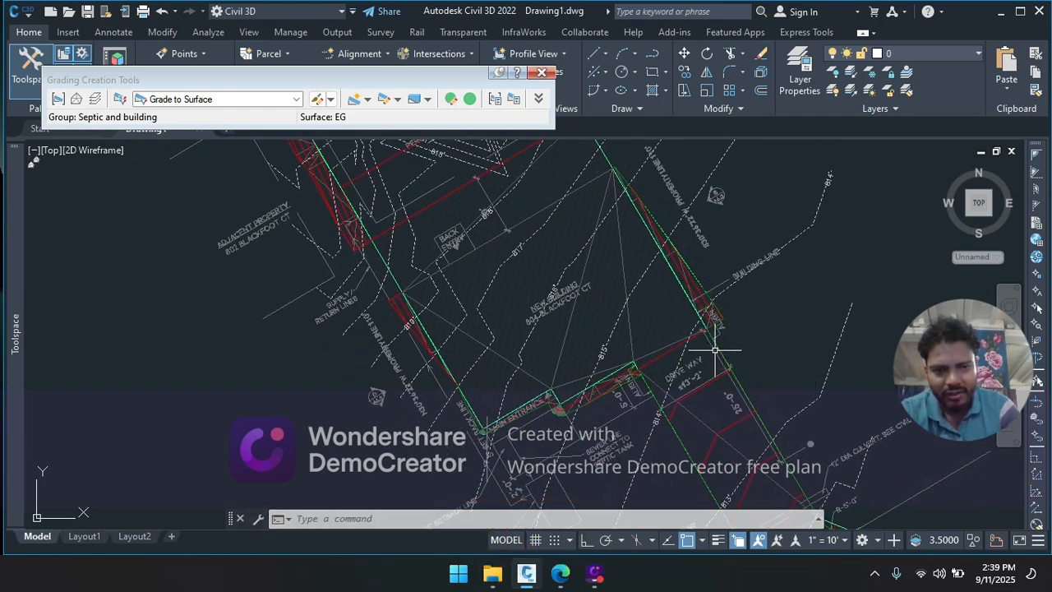
Step: Examine the finished building gradings at the main entrance, the edge of the driveway and the northeast side
{"action": "scroll", "coordinate": [664, 310], "scroll_direction": "up", "scroll_amount": 6}
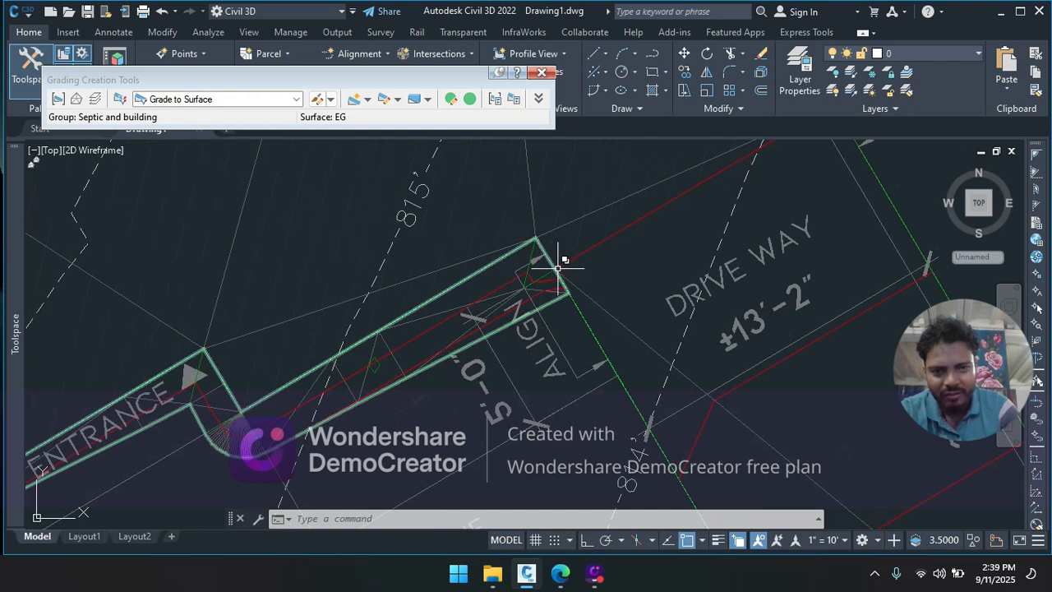
{"action": "scroll", "coordinate": [566, 284], "scroll_direction": "up", "scroll_amount": 2}
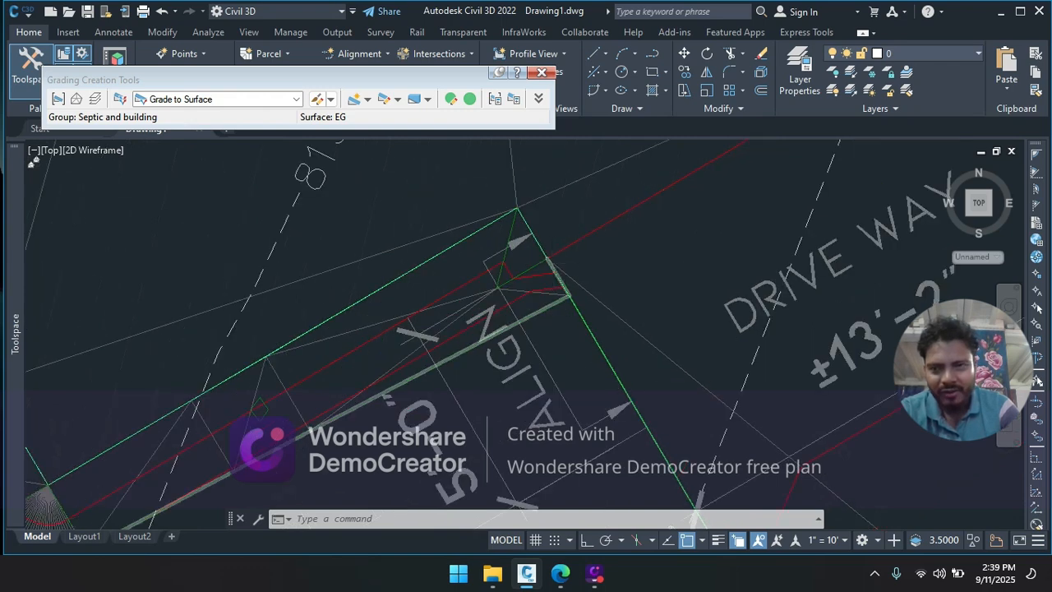
{"action": "scroll", "coordinate": [550, 264], "scroll_direction": "down", "scroll_amount": 2}
{"action": "scroll", "coordinate": [550, 258], "scroll_direction": "down", "scroll_amount": 4}
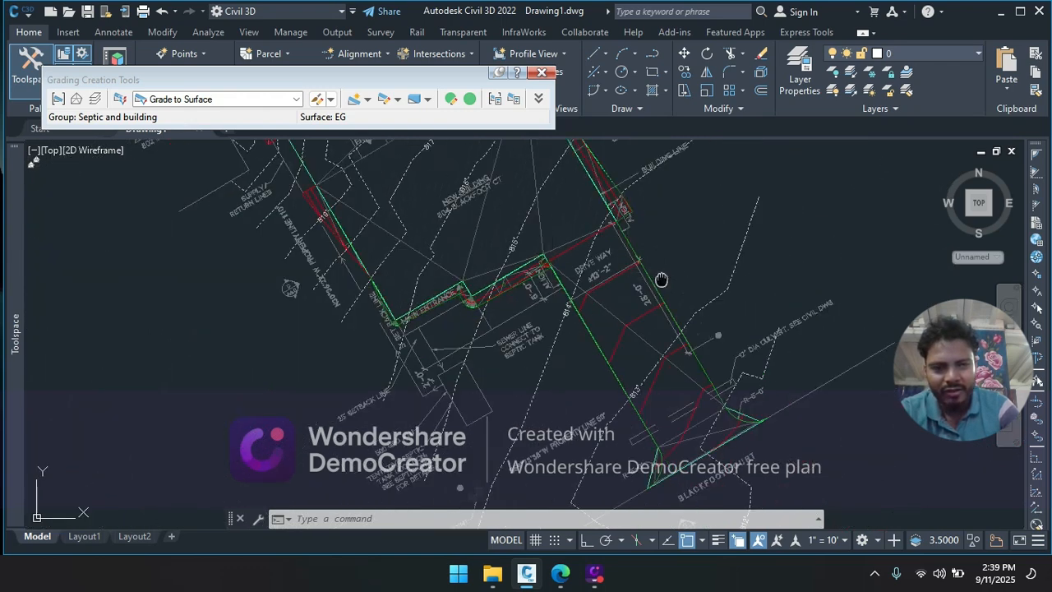
{"action": "middle_click_drag", "start_coordinate": [660, 280], "coordinate": [607, 251]}
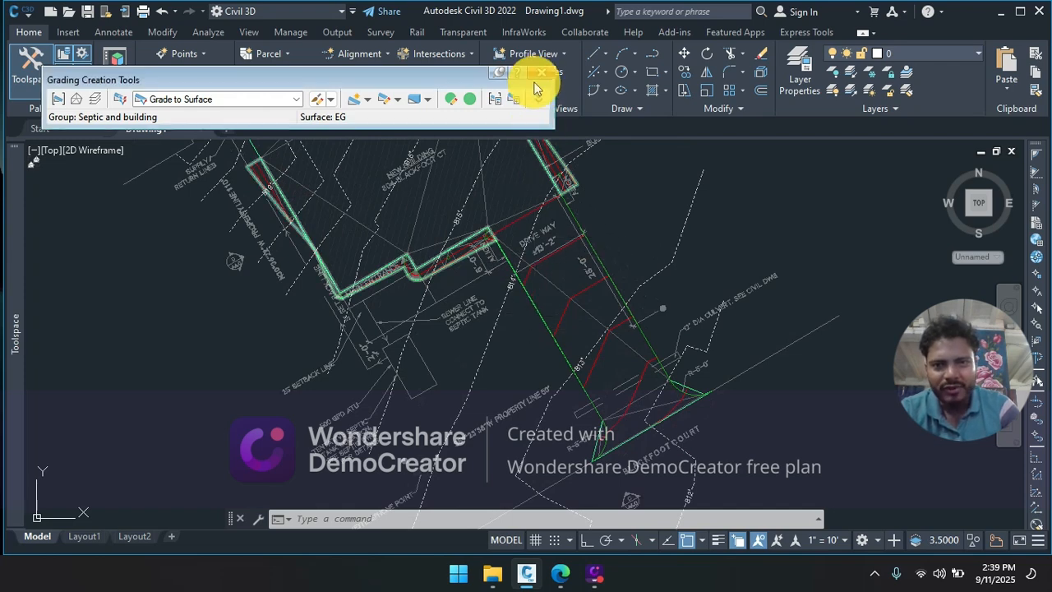
{"action": "middle_click_drag", "start_coordinate": [559, 266], "coordinate": [596, 352]}
{"action": "scroll", "coordinate": [506, 262], "scroll_direction": "down", "scroll_amount": 2}
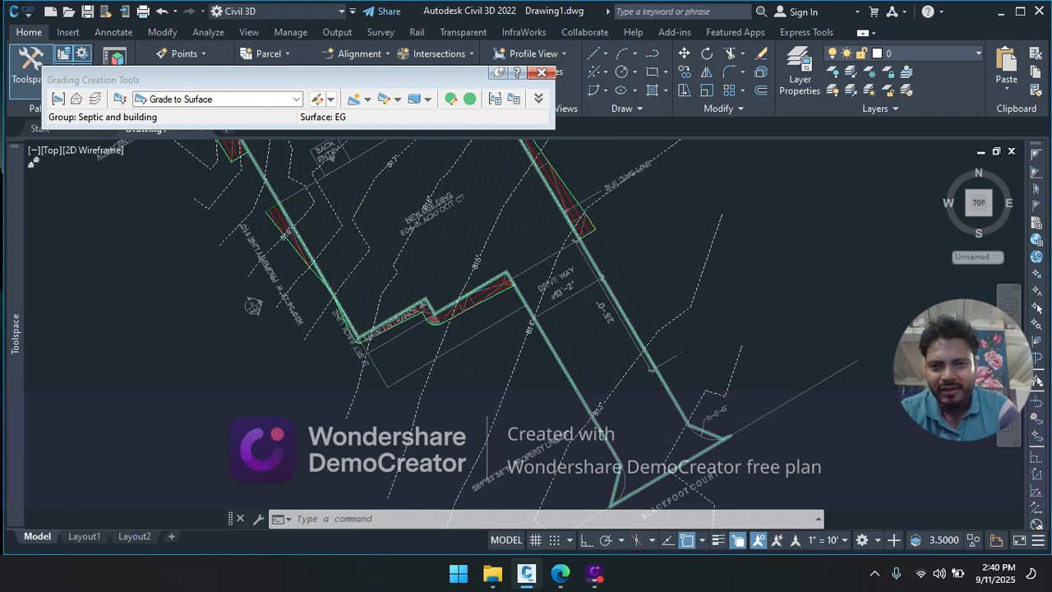
{"action": "middle_click_drag", "start_coordinate": [439, 225], "coordinate": [470, 292]}
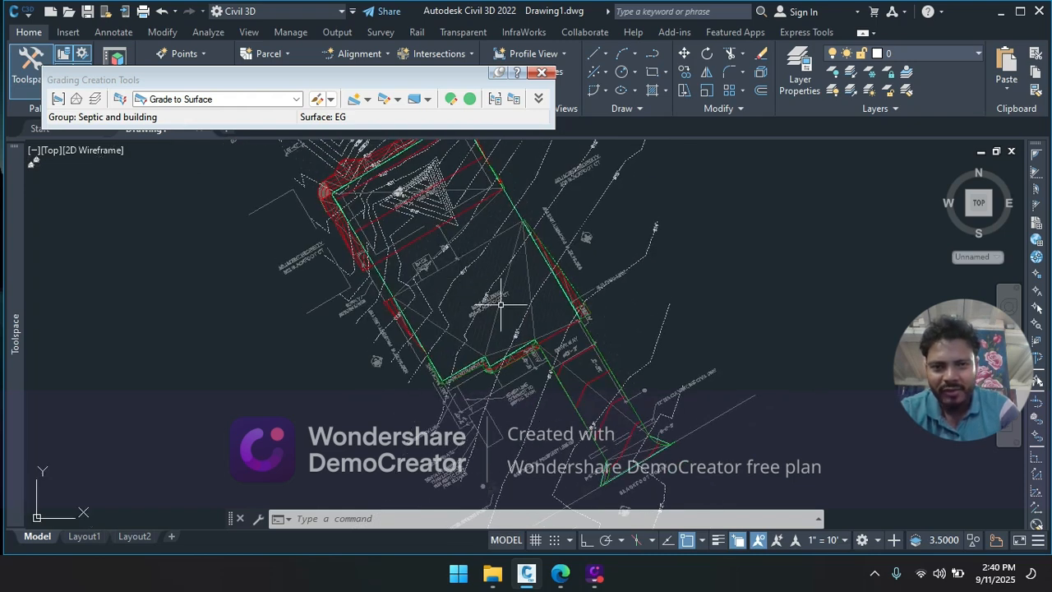
Step: Create a grading group named Driveway with automatic creation of a TIN surface named after the group and EG as volume base surface
{"action": "left_click", "coordinate": [542, 74]}
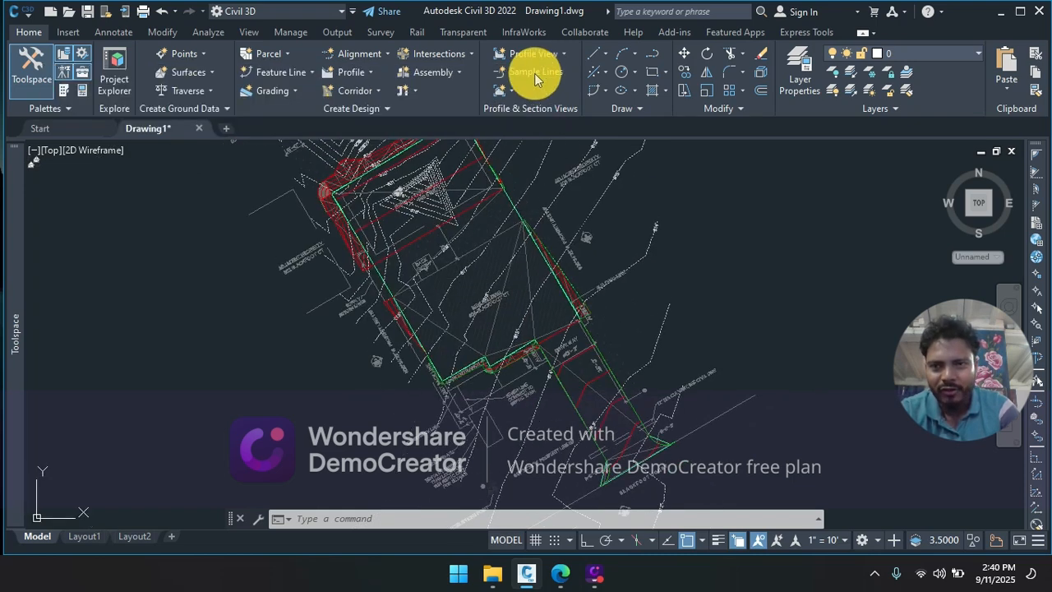
{"action": "left_click", "coordinate": [287, 89]}
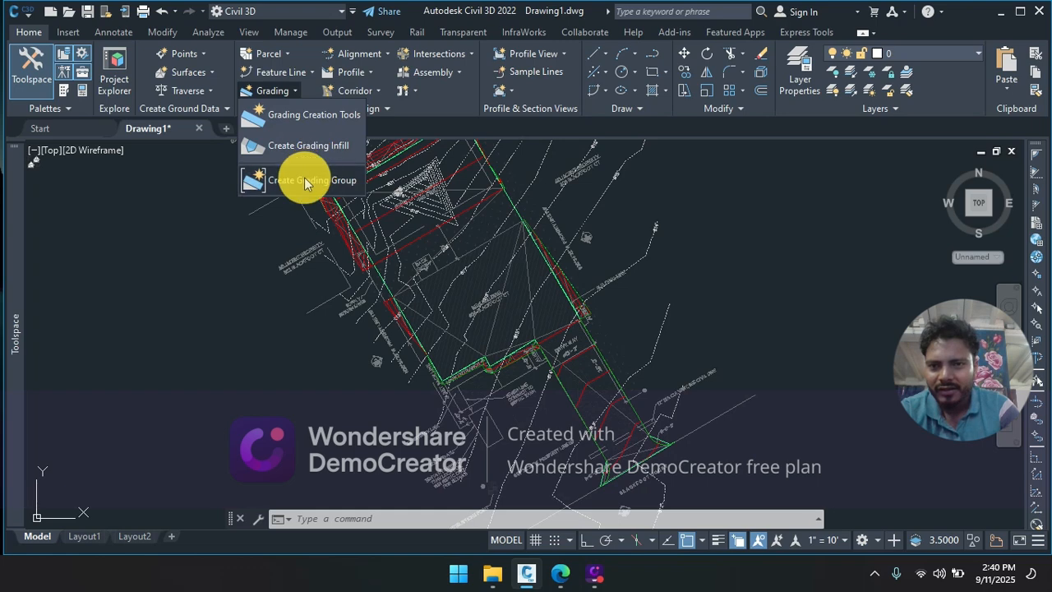
{"action": "left_click", "coordinate": [304, 177]}
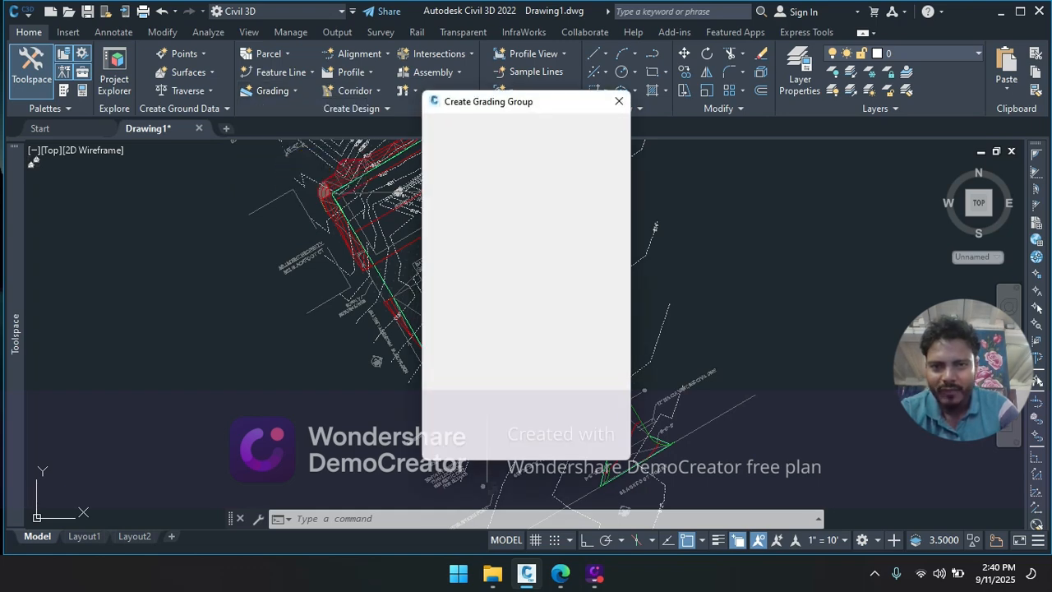
{"action": "type", "text": "Driveway"}
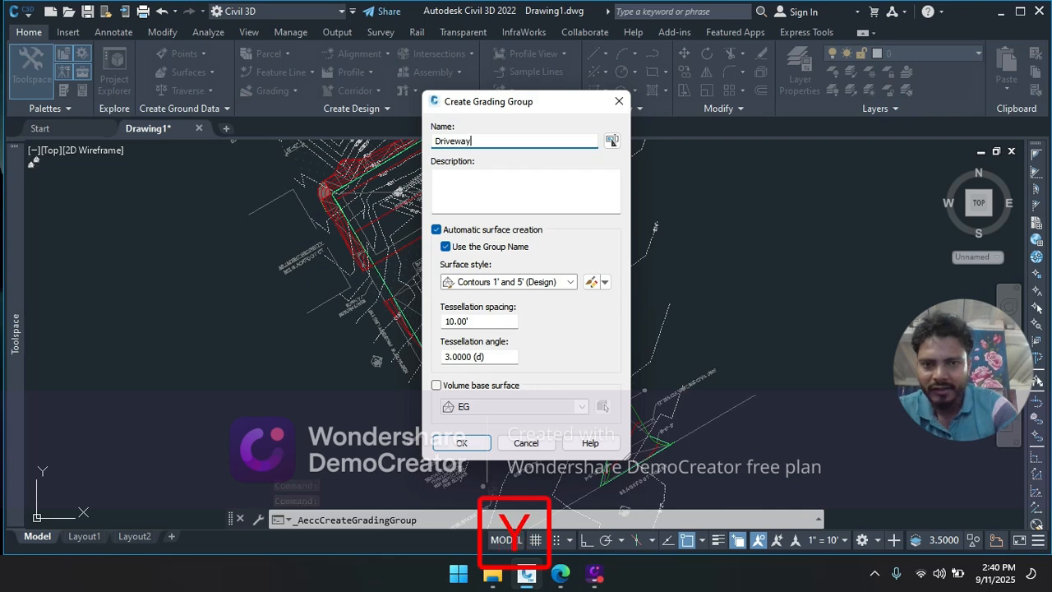
{"action": "left_click", "coordinate": [438, 386]}
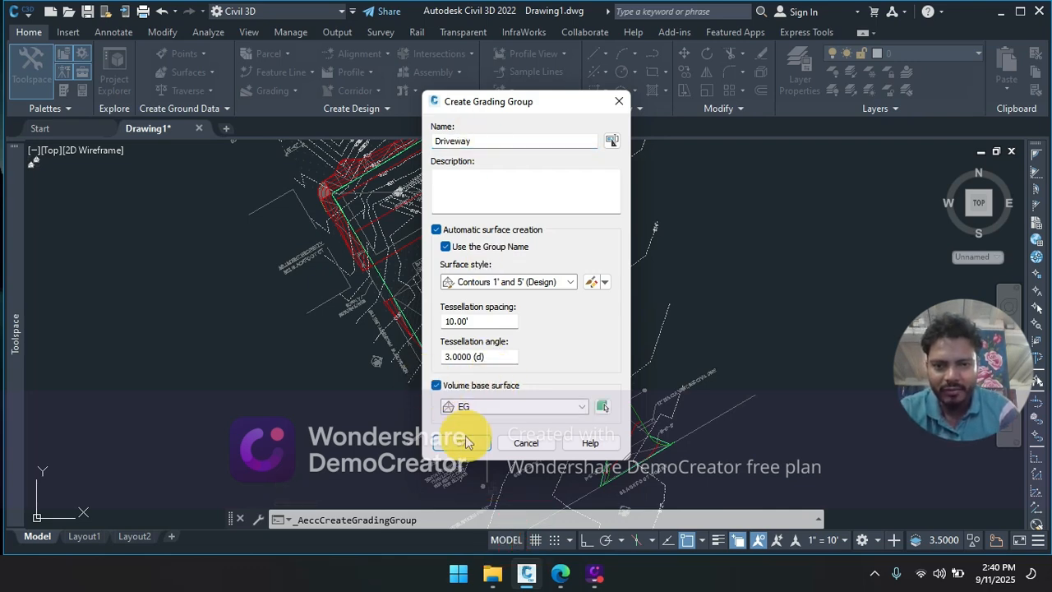
{"action": "left_click", "coordinate": [467, 437]}
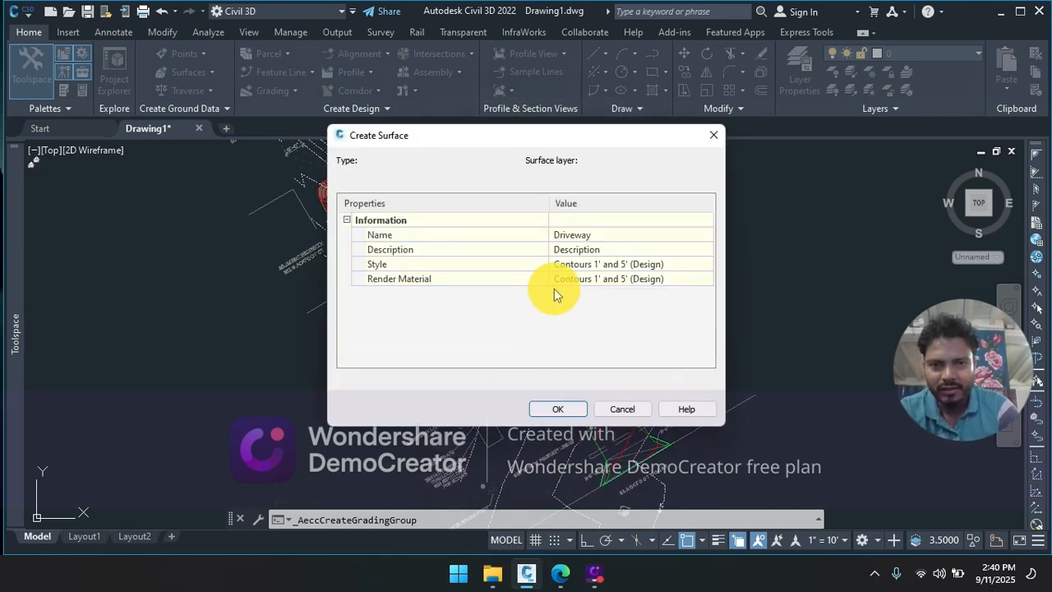
{"action": "left_click", "coordinate": [567, 408]}
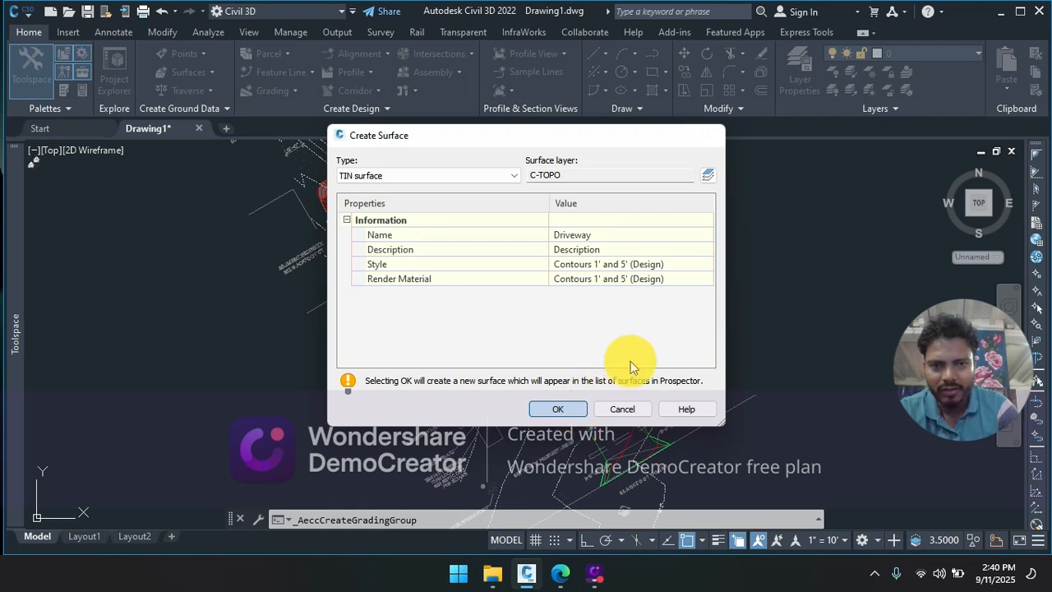
Step: Set up the grading creation tools with the Driveway group in Site 1 and EG as the target surface
{"action": "middle_click_drag", "start_coordinate": [542, 329], "coordinate": [488, 263]}
{"action": "scroll", "coordinate": [528, 353], "scroll_direction": "up", "scroll_amount": 5}
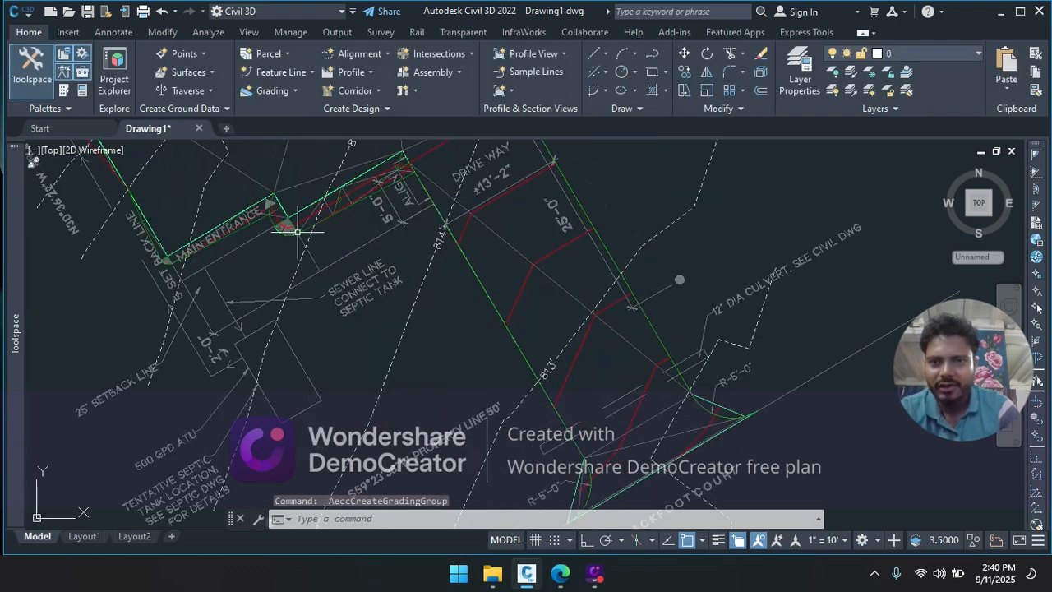
{"action": "left_click", "coordinate": [291, 93]}
{"action": "left_click", "coordinate": [310, 116]}
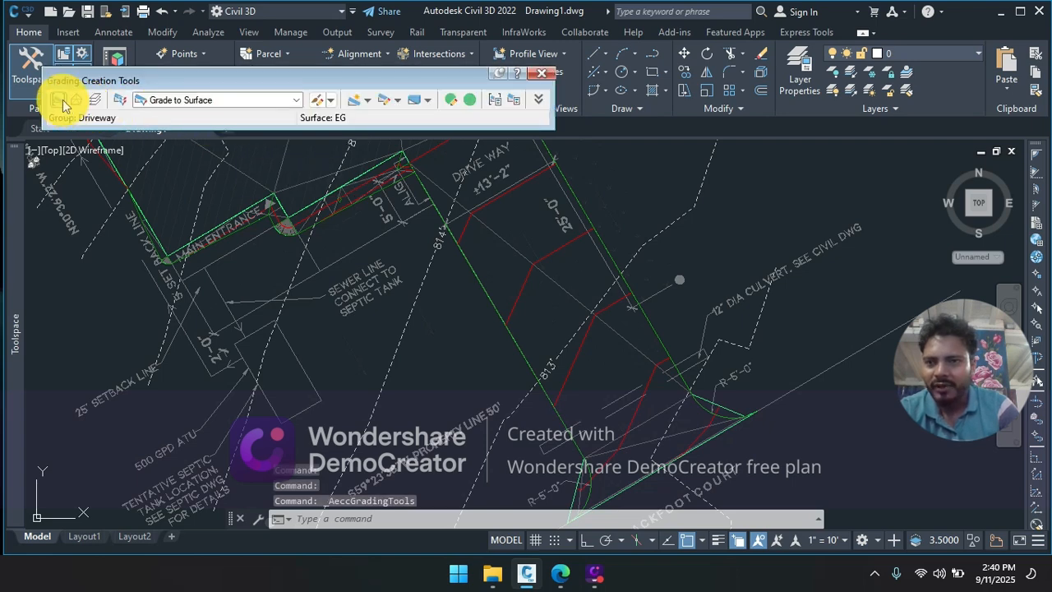
{"action": "left_click", "coordinate": [64, 105]}
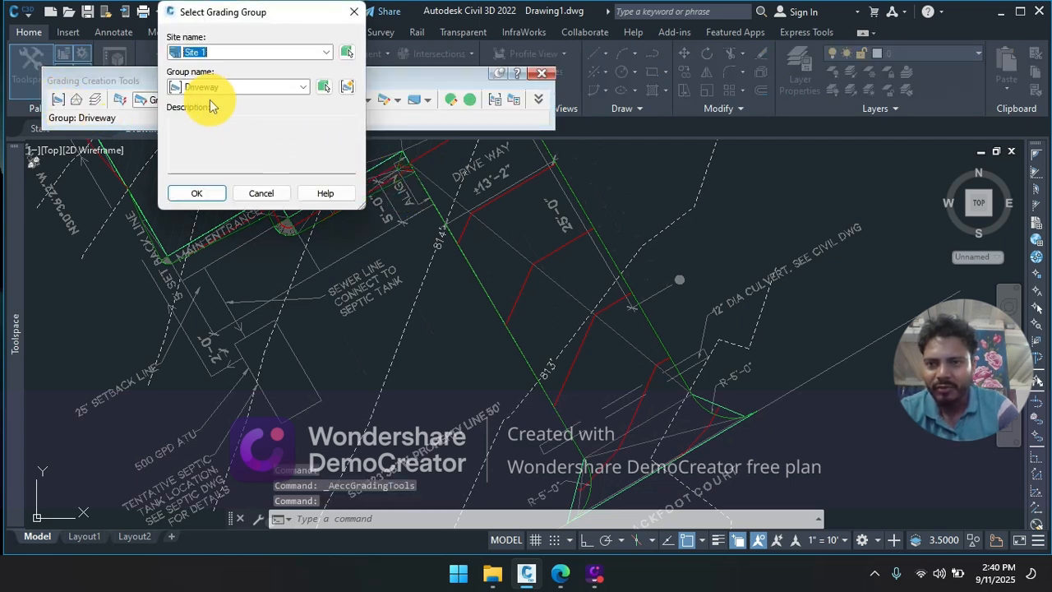
{"action": "left_click", "coordinate": [215, 194]}
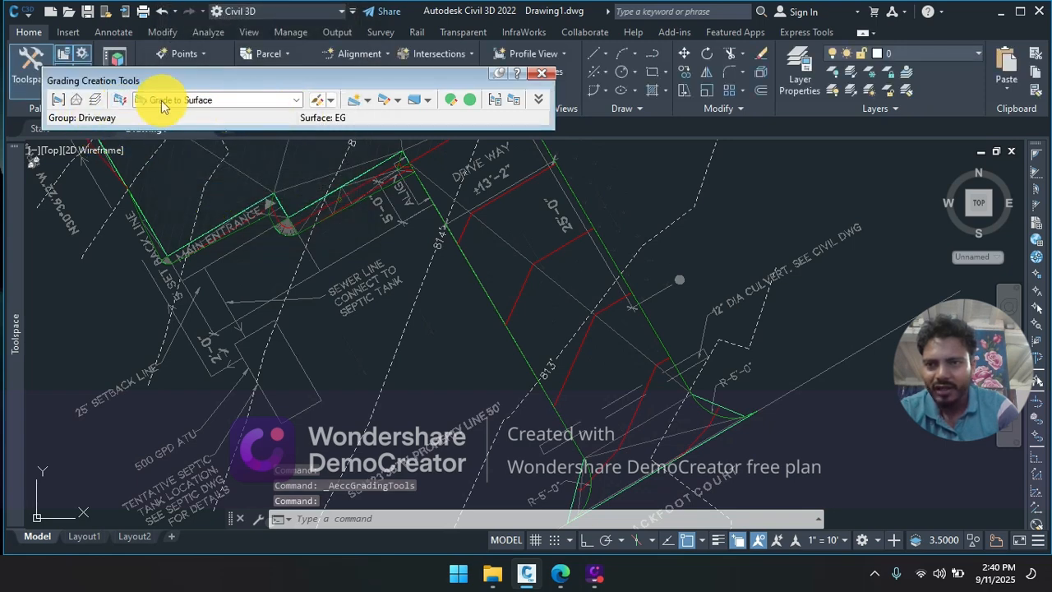
{"action": "left_click", "coordinate": [81, 99]}
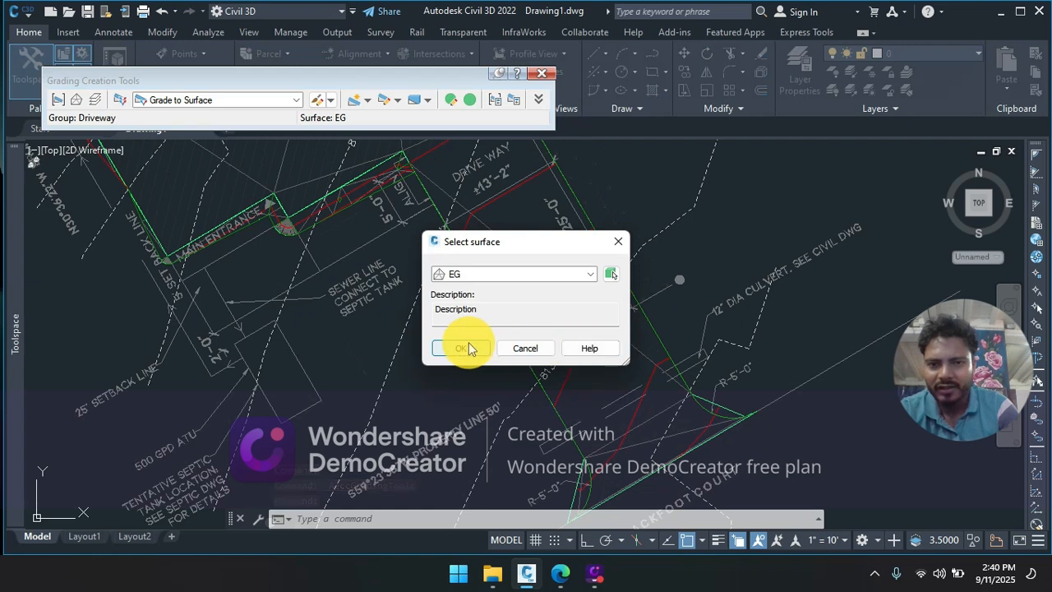
{"action": "left_click", "coordinate": [467, 348]}
Step: Grade the driveway's southwest edge outward to the EG surface along its entire length, with 1.00:1 cut and fill slopes
{"action": "left_click", "coordinate": [354, 101]}
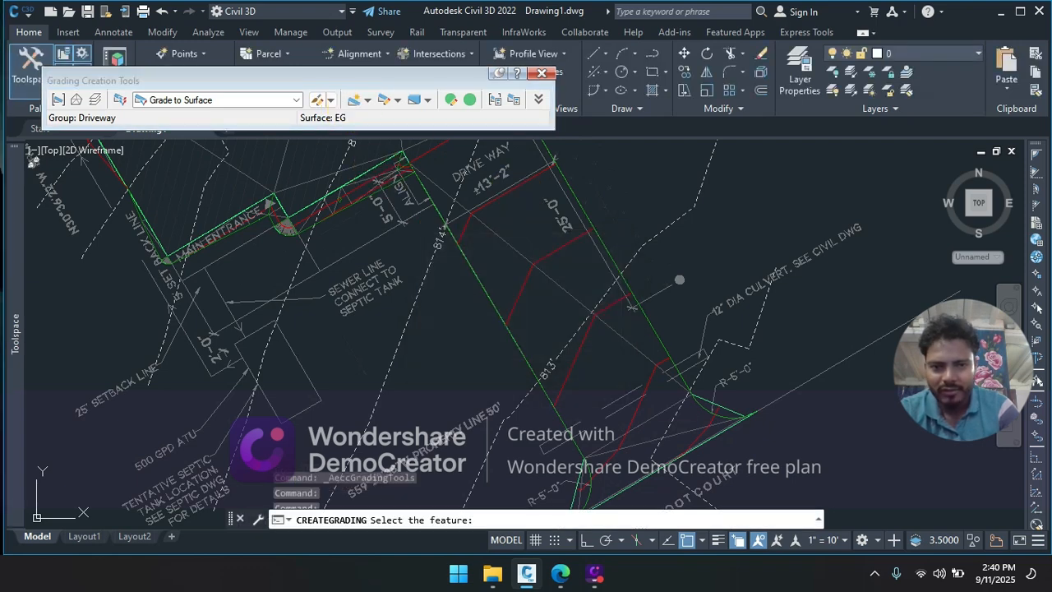
{"action": "left_click", "coordinate": [526, 359]}
{"action": "left_click", "coordinate": [597, 414]}
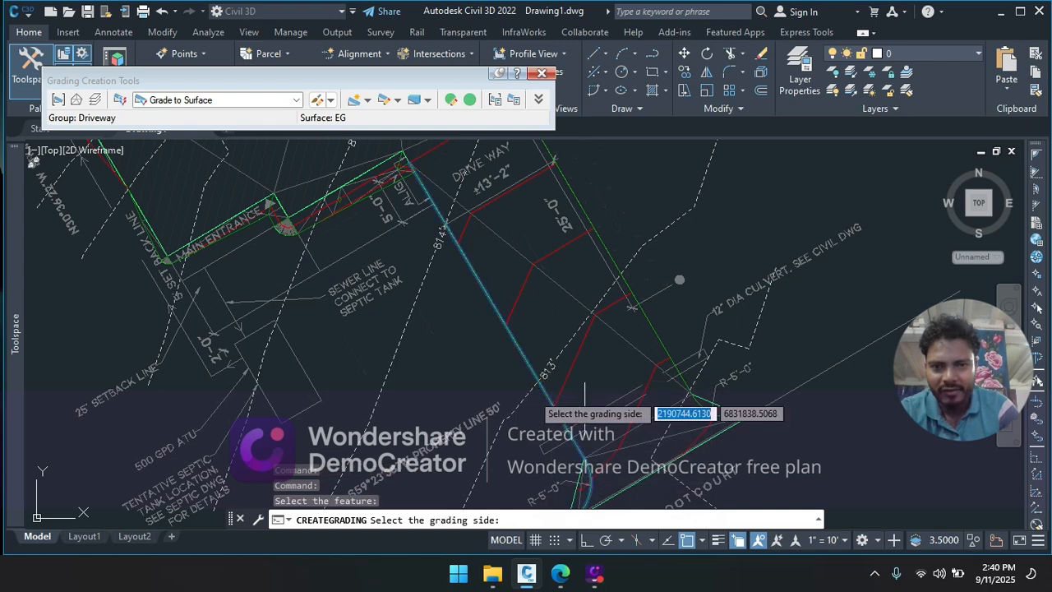
{"action": "left_click", "coordinate": [436, 375]}
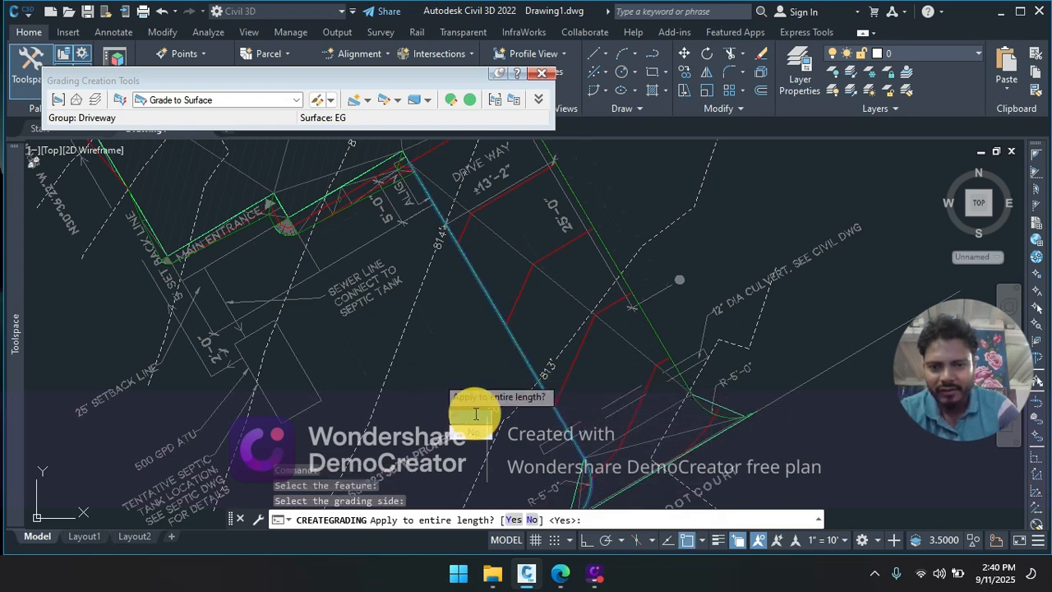
{"action": "left_click", "coordinate": [475, 418]}
{"action": "key", "text": "Return"}
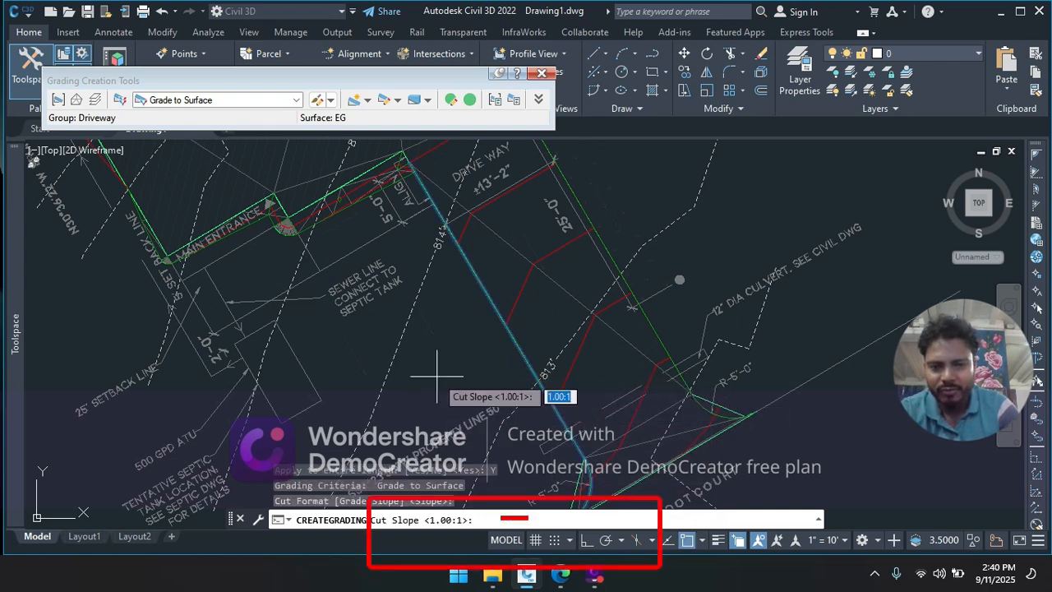
{"action": "key", "text": "Return"}
{"action": "key", "text": "Return"}
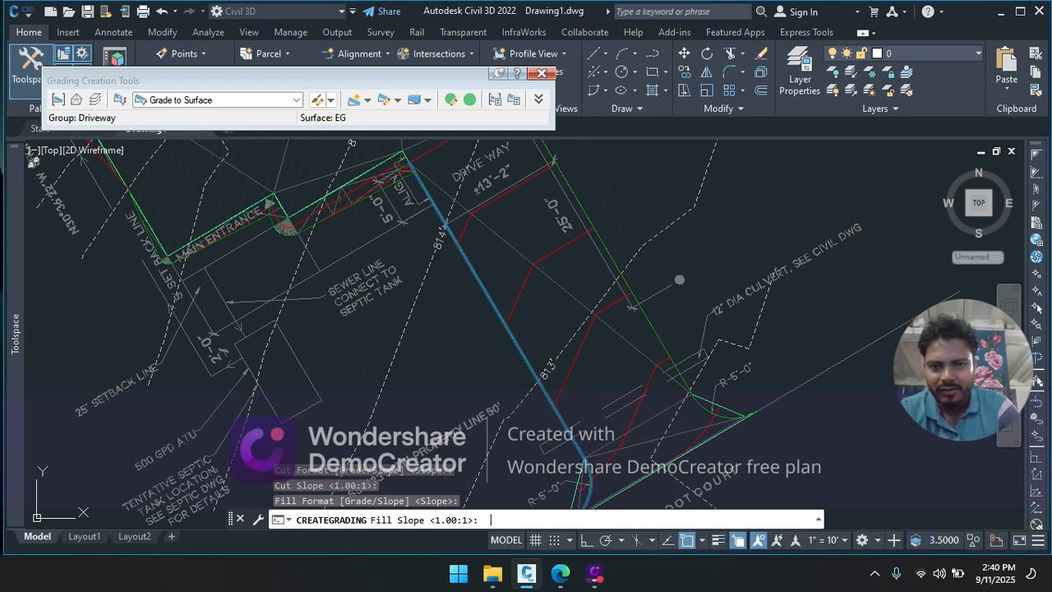
{"action": "key", "text": "Return"}
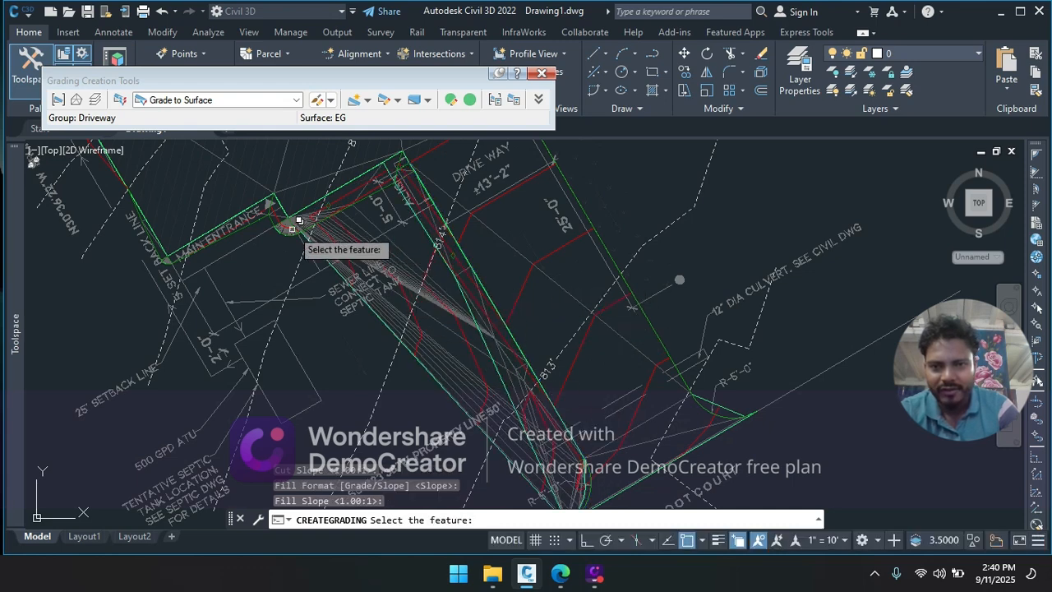
Step: Grade the driveway's northeast feature line outward over its entire length with 1.00:1 cut and fill slopes, and end the grading command
{"action": "left_click", "coordinate": [627, 287]}
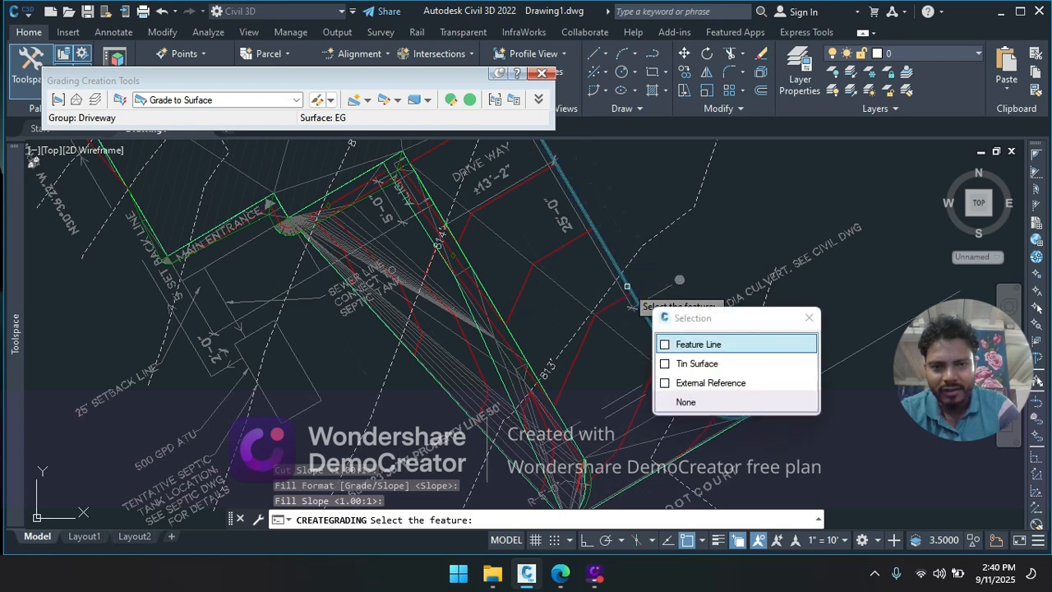
{"action": "left_click", "coordinate": [714, 345]}
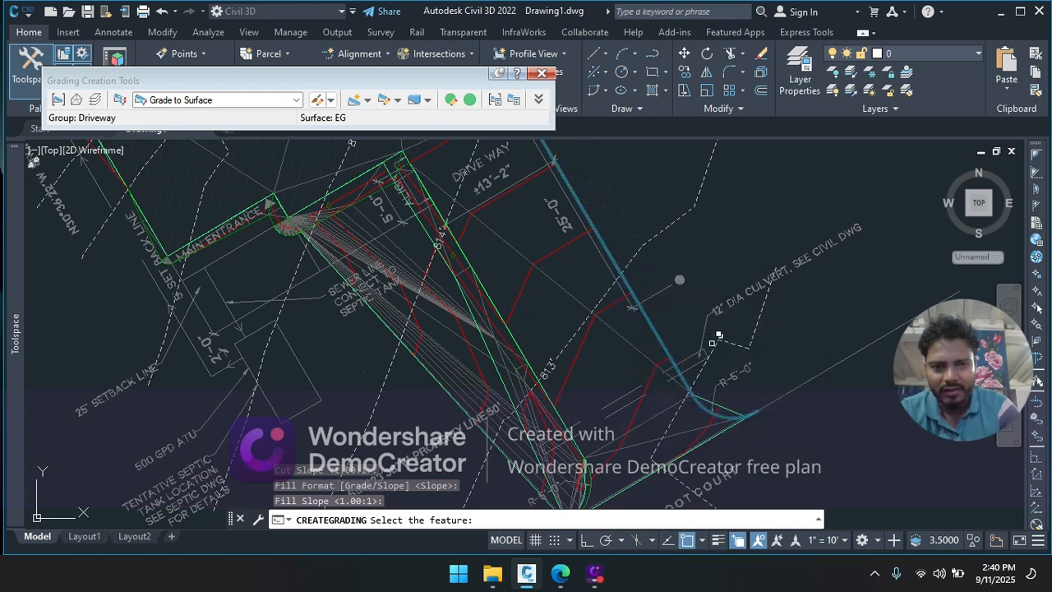
{"action": "left_click", "coordinate": [715, 252]}
{"action": "key", "text": "Return"}
{"action": "key", "text": "Return"}
{"action": "key", "text": "Return"}
{"action": "key", "text": "Return"}
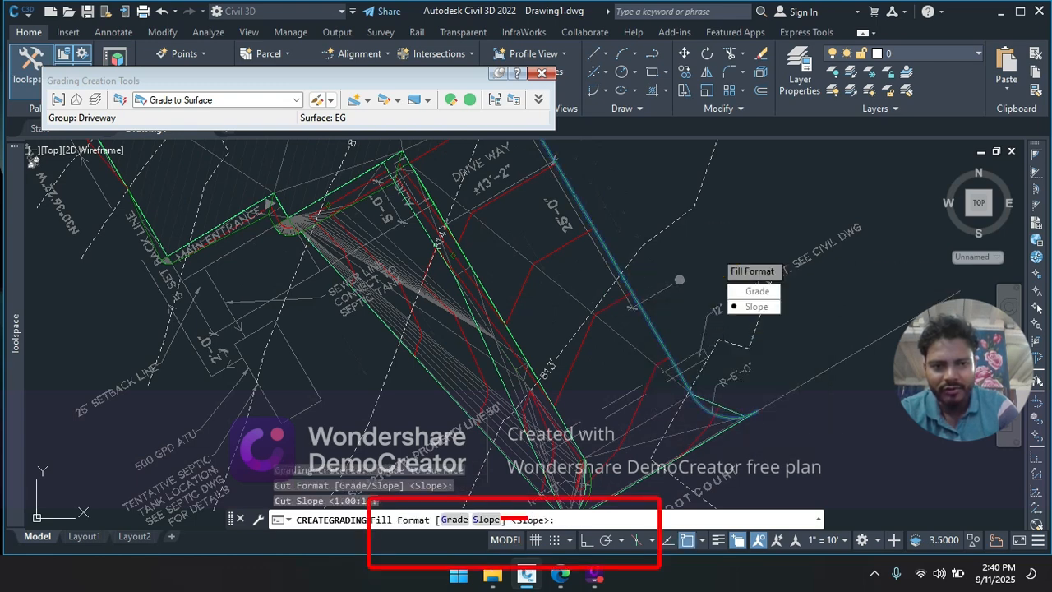
{"action": "key", "text": "Return"}
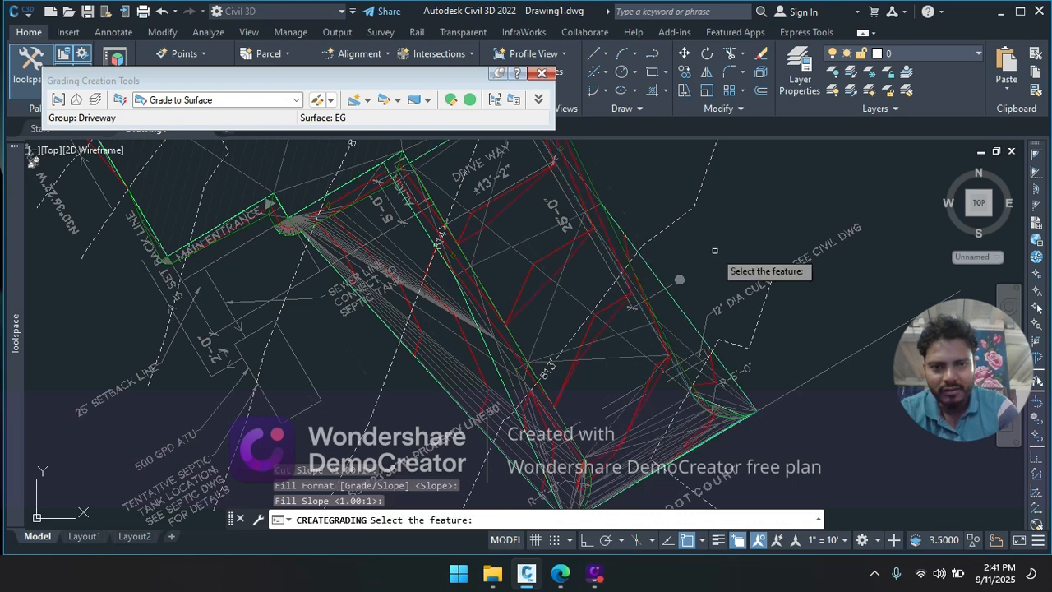
{"action": "scroll", "coordinate": [679, 280], "scroll_direction": "down", "scroll_amount": 2}
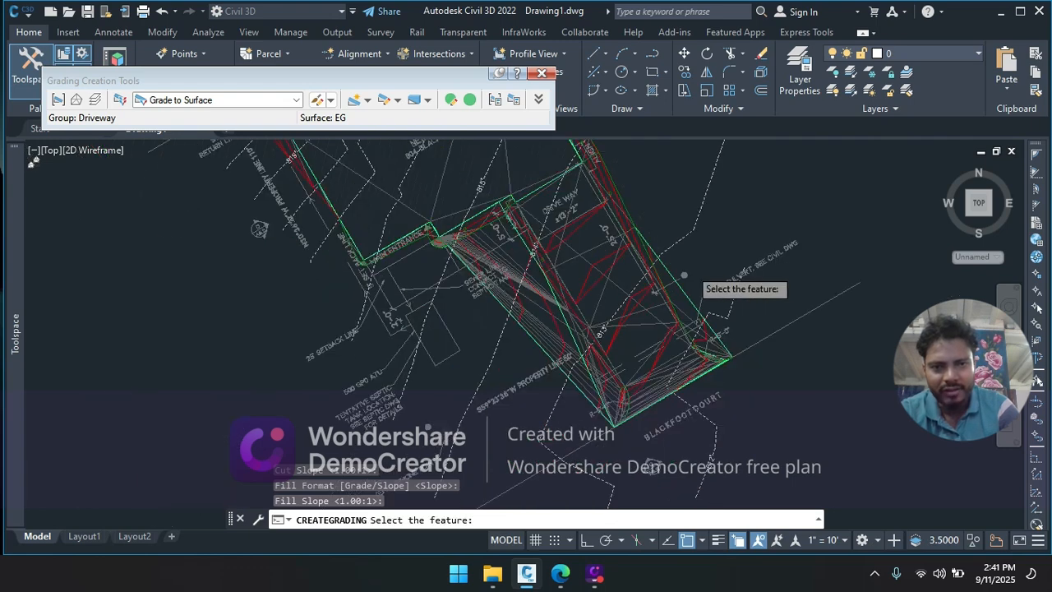
{"action": "key", "text": "Escape"}
Step: Examine the extents of the Septic and building surface and the Driveway surface around the main entrance and driveway
{"action": "scroll", "coordinate": [592, 289], "scroll_direction": "up", "scroll_amount": 2}
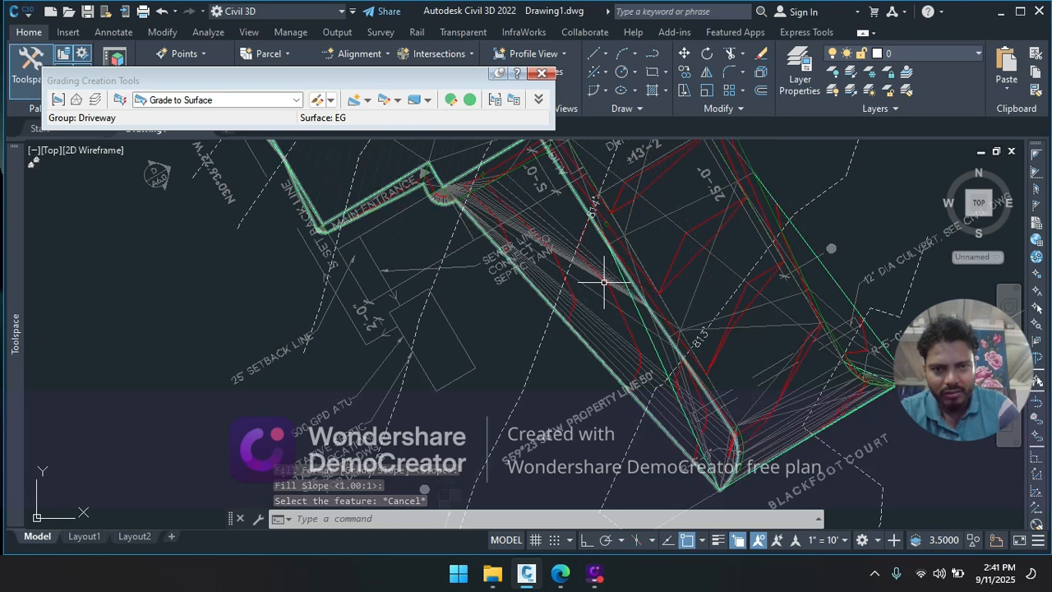
{"action": "left_click", "coordinate": [598, 279]}
{"action": "scroll", "coordinate": [598, 279], "scroll_direction": "down", "scroll_amount": 3}
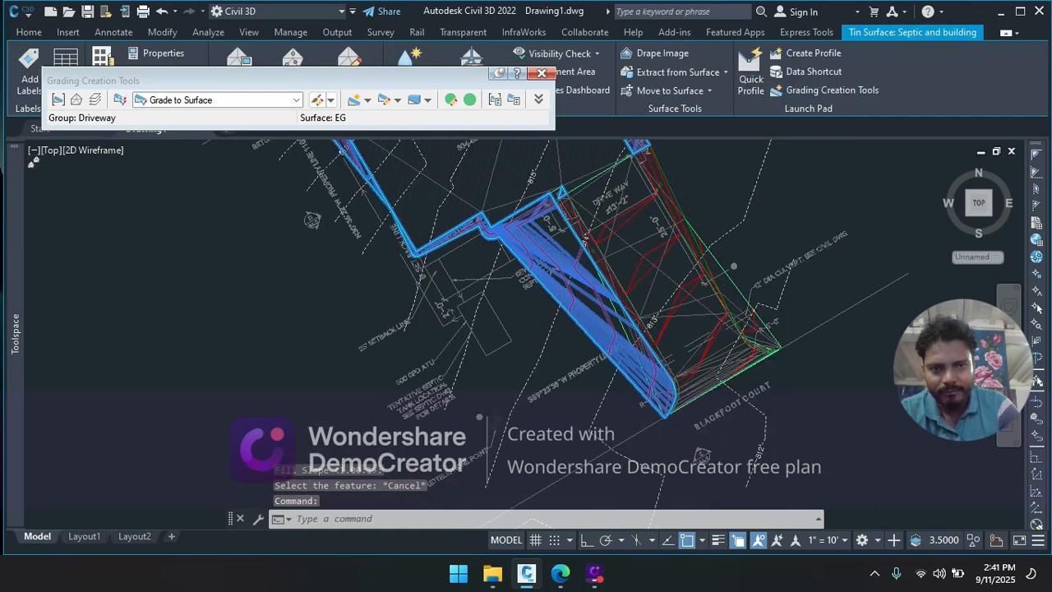
{"action": "scroll", "coordinate": [608, 338], "scroll_direction": "up", "scroll_amount": 1}
{"action": "scroll", "coordinate": [628, 335], "scroll_direction": "up", "scroll_amount": 3}
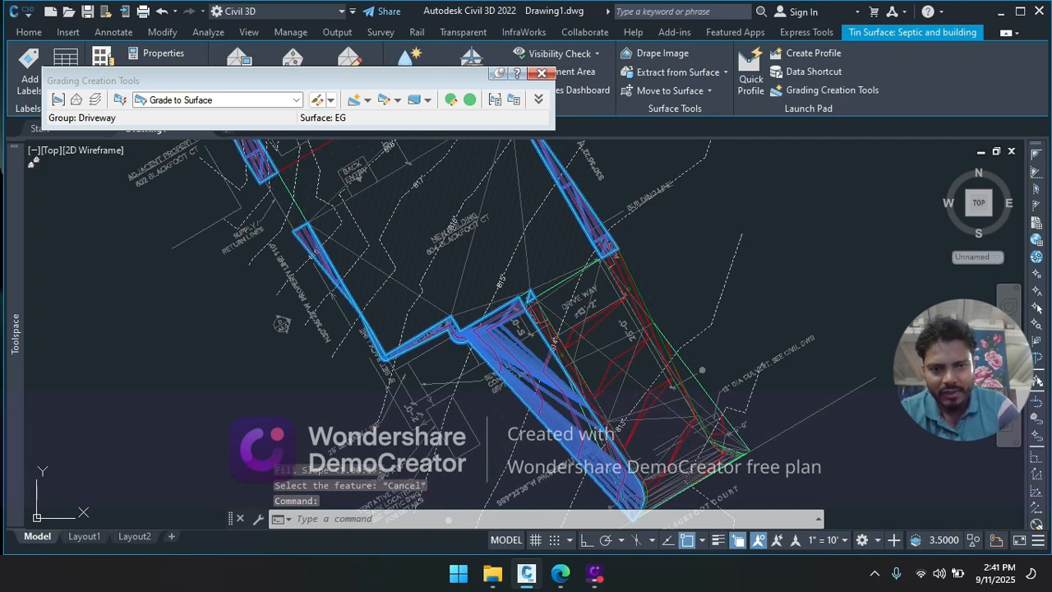
{"action": "left_click", "coordinate": [634, 266]}
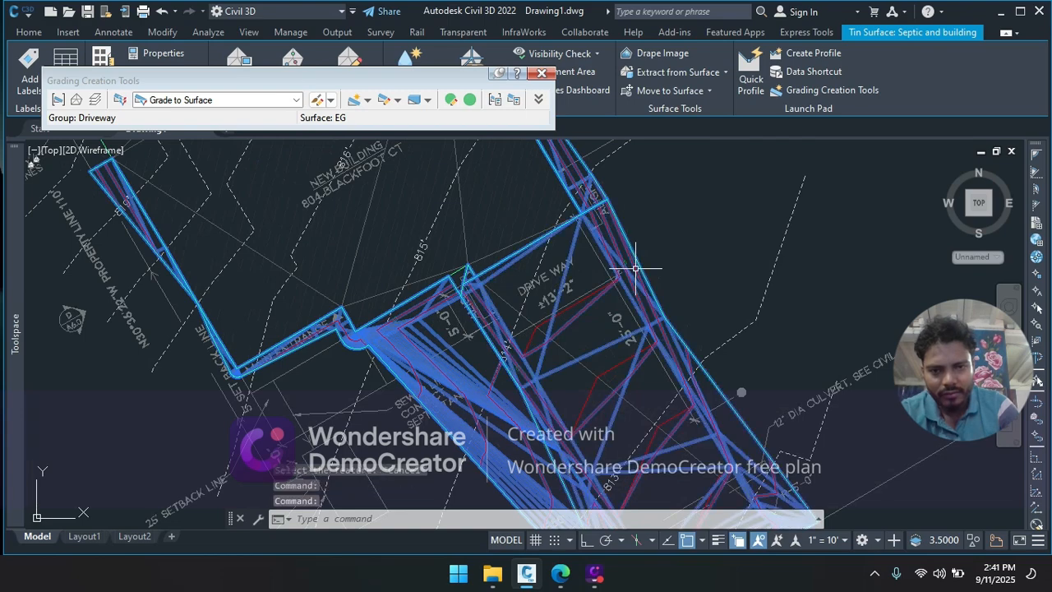
{"action": "key", "text": "Escape"}
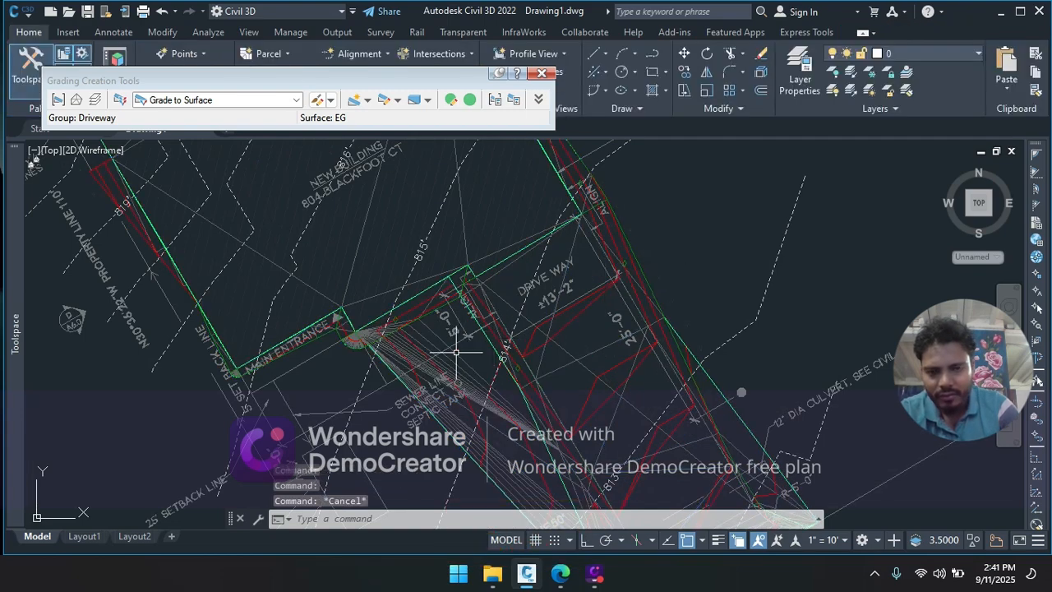
{"action": "mouse_move", "coordinate": [448, 353]}
{"action": "middle_mouse_down"}
{"action": "mouse_move", "coordinate": [473, 257]}
{"action": "mouse_move", "coordinate": [496, 226]}
{"action": "middle_mouse_up"}
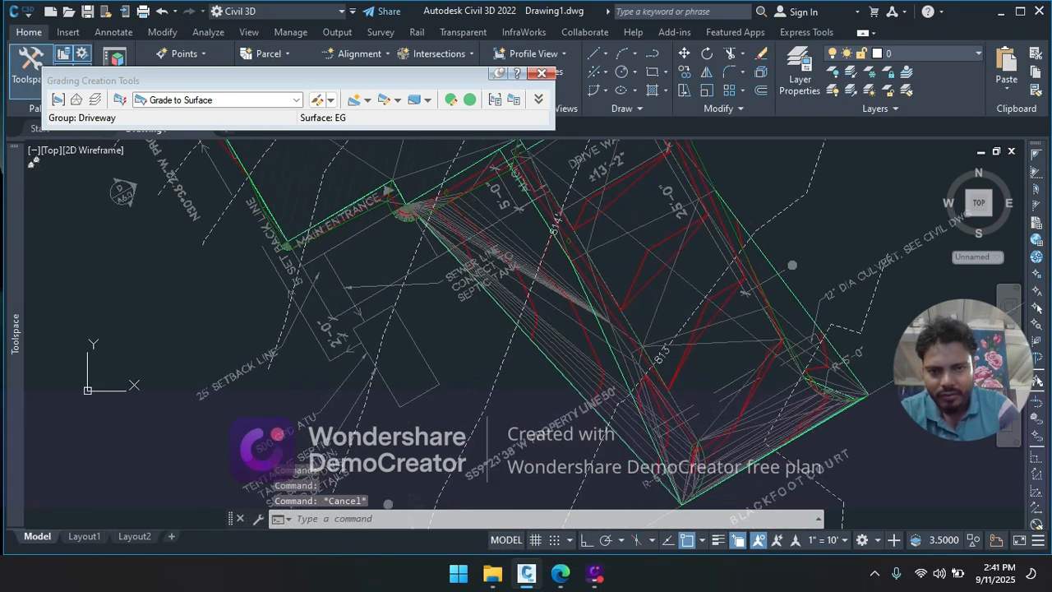
Step: Delete the unwanted Septic and building surface triangulation lines spanning from the main entrance to the driveway's southwest side, after closing the grading creation tools
{"action": "left_click", "coordinate": [517, 261]}
{"action": "key", "text": "Escape"}
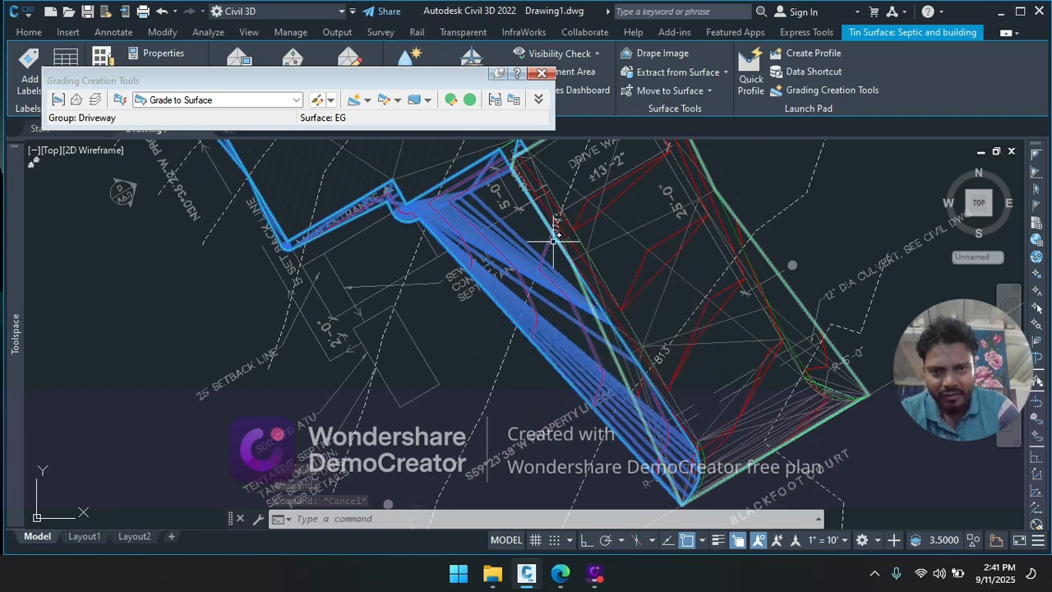
{"action": "middle_click_drag", "start_coordinate": [541, 242], "coordinate": [565, 377]}
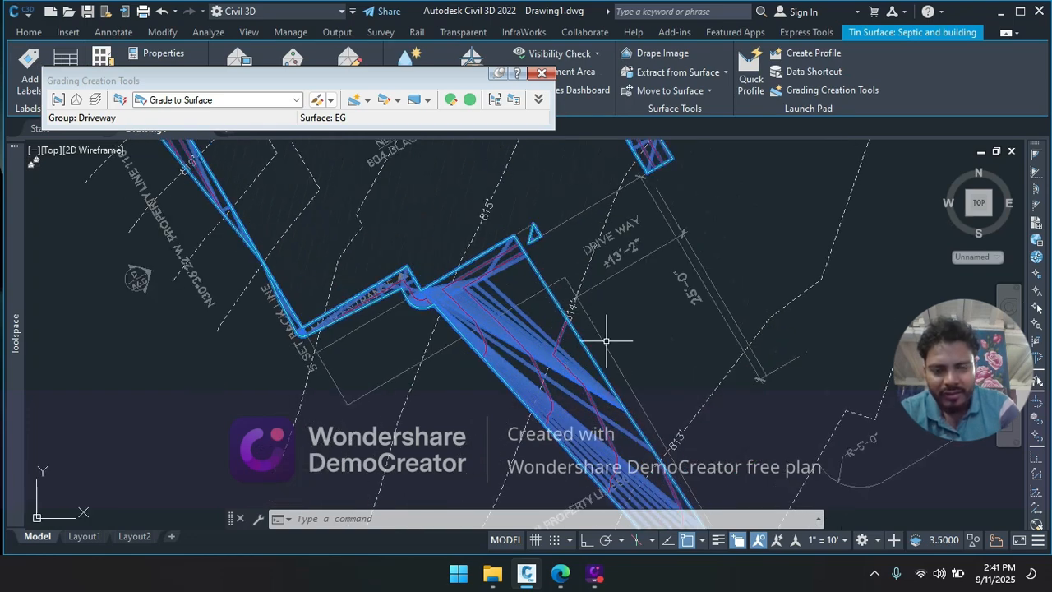
{"action": "mouse_move", "coordinate": [607, 339]}
{"action": "middle_mouse_down"}
{"action": "mouse_move", "coordinate": [526, 216]}
{"action": "mouse_move", "coordinate": [725, 225]}
{"action": "middle_mouse_up"}
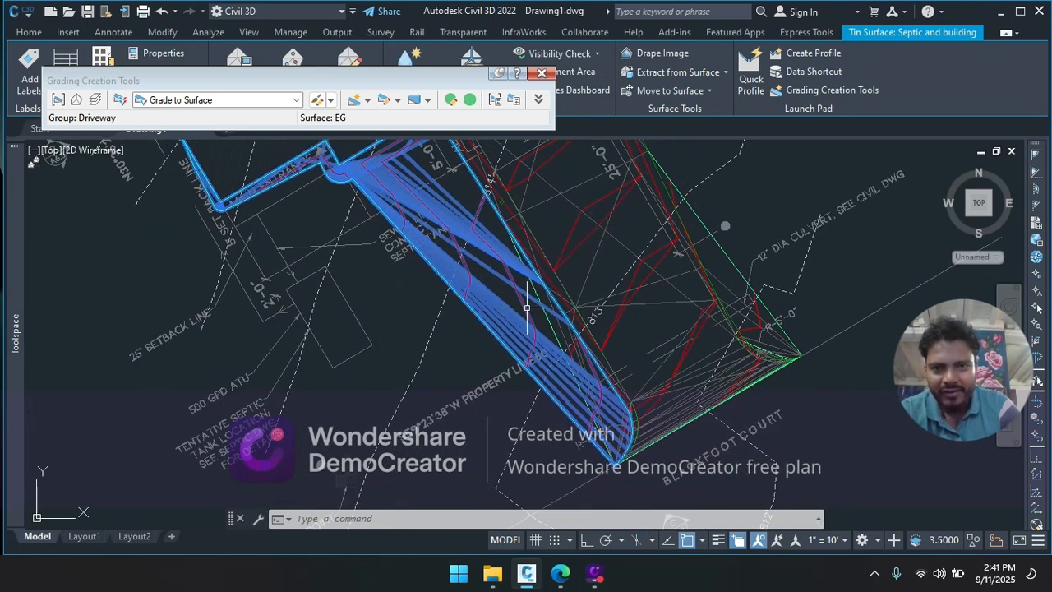
{"action": "middle_click_drag", "start_coordinate": [526, 307], "coordinate": [529, 340]}
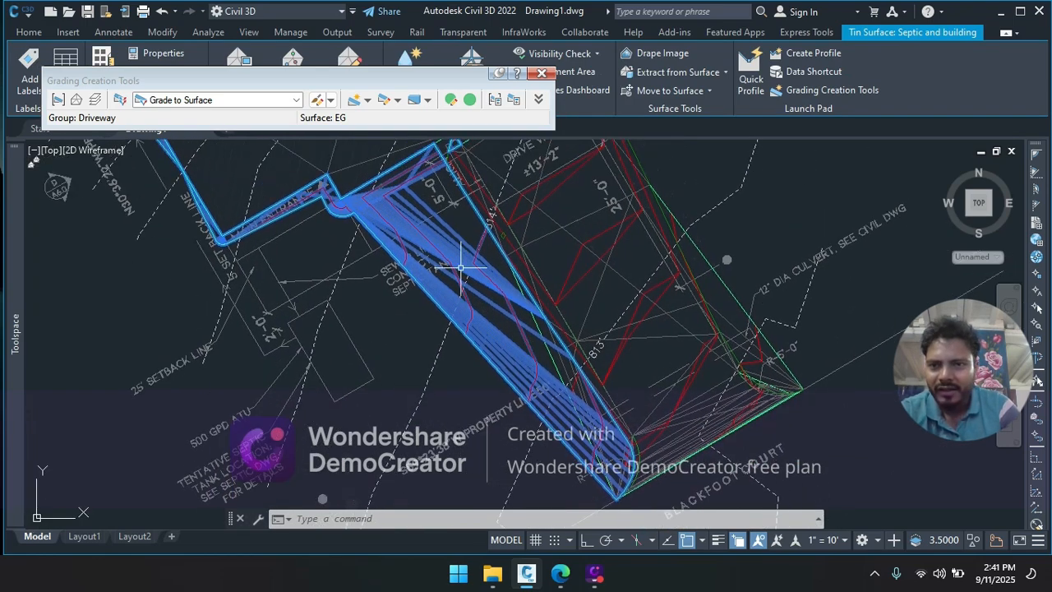
{"action": "left_click", "coordinate": [540, 73]}
{"action": "left_click", "coordinate": [350, 82]}
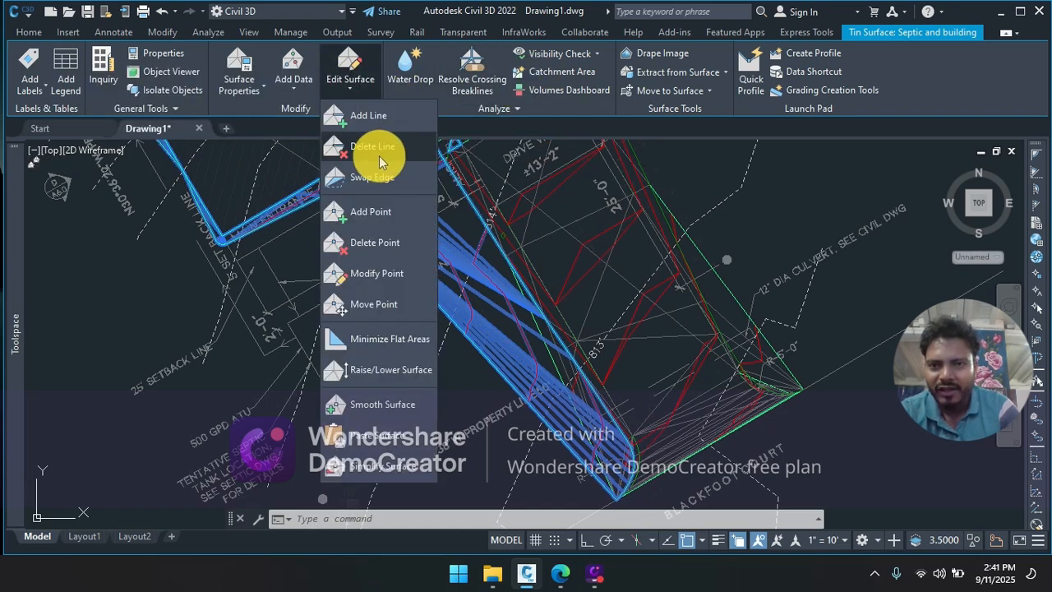
{"action": "left_click", "coordinate": [384, 147]}
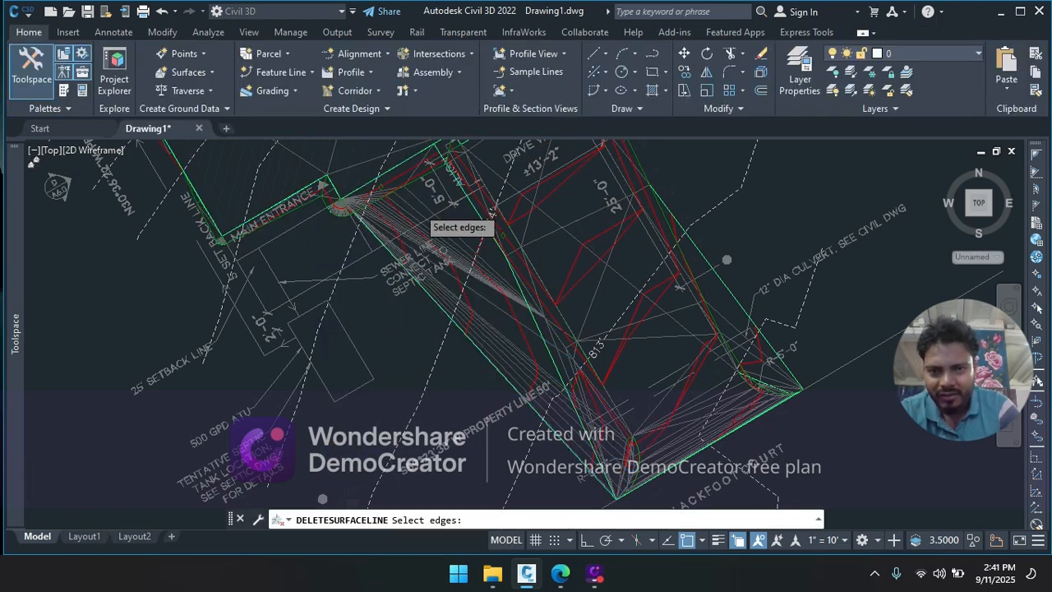
{"action": "scroll", "coordinate": [423, 205], "scroll_direction": "up", "scroll_amount": 2}
{"action": "left_click", "coordinate": [478, 230]}
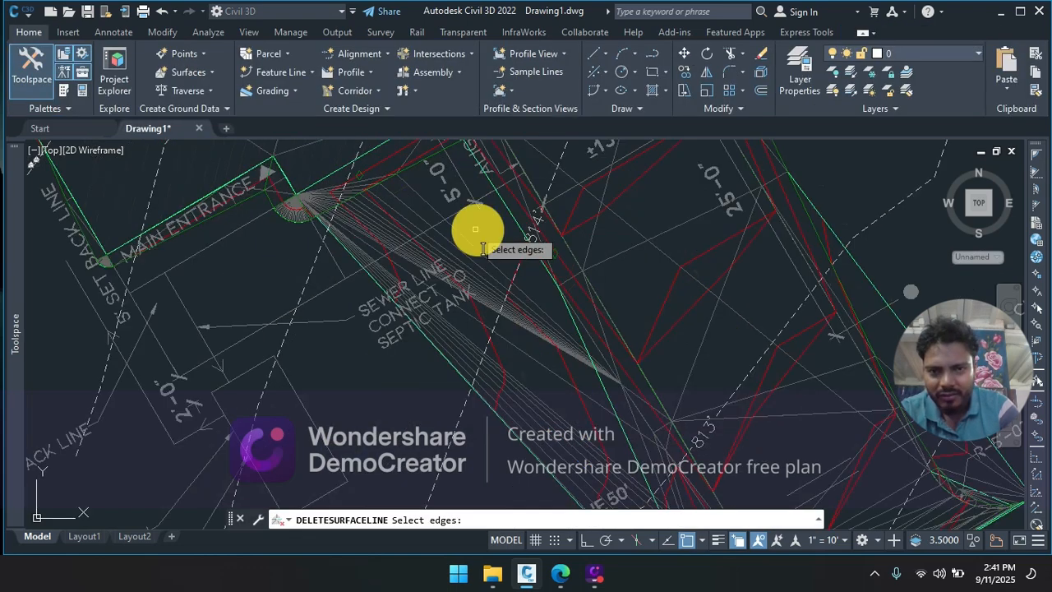
{"action": "left_click", "coordinate": [396, 308]}
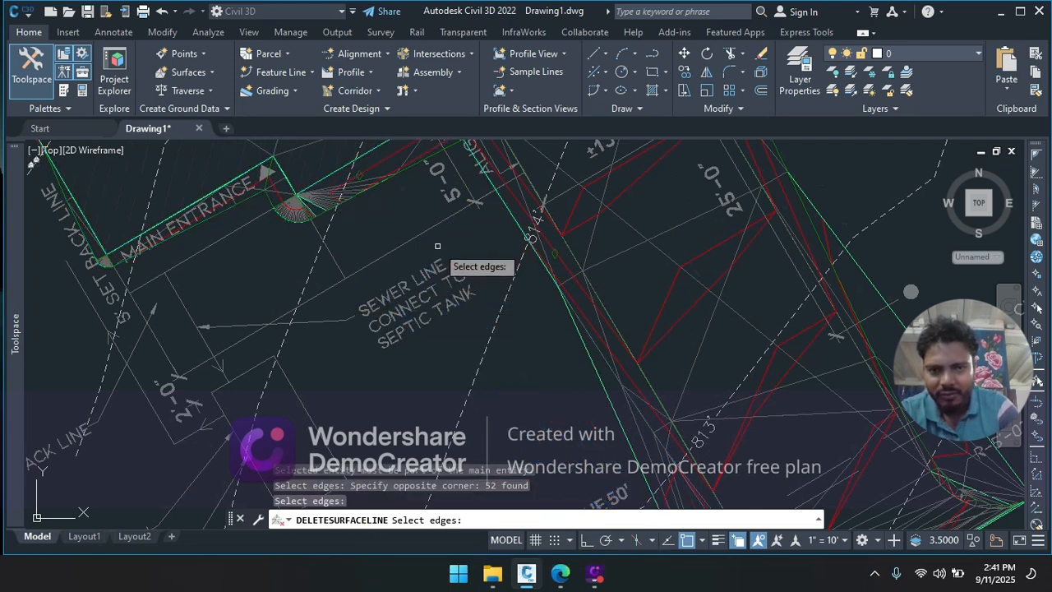
{"action": "scroll", "coordinate": [437, 246], "scroll_direction": "down", "scroll_amount": 2}
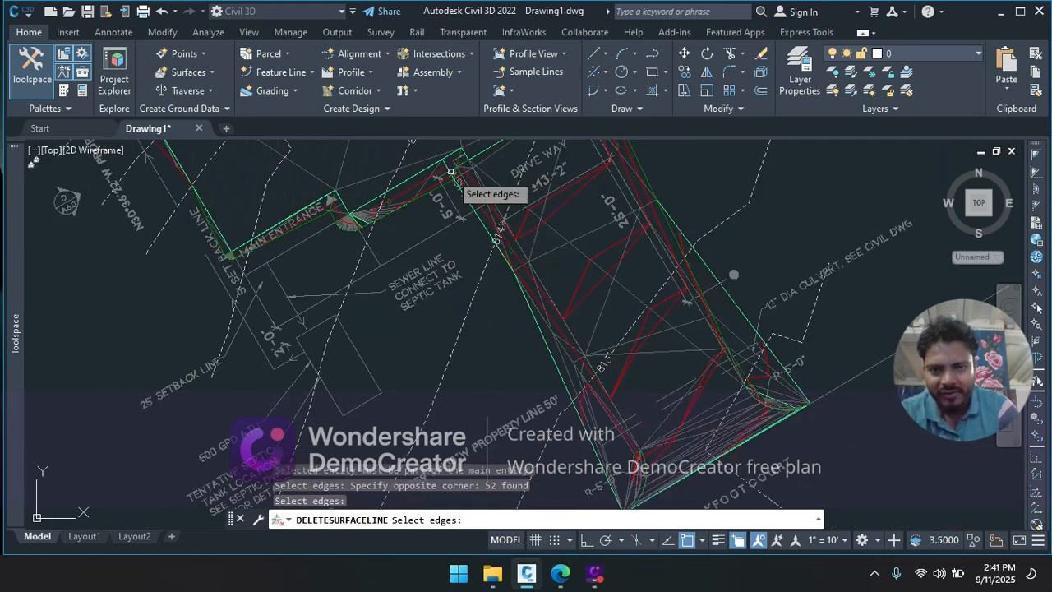
{"action": "middle_click_drag", "start_coordinate": [456, 202], "coordinate": [462, 275]}
{"action": "key", "text": "Escape"}
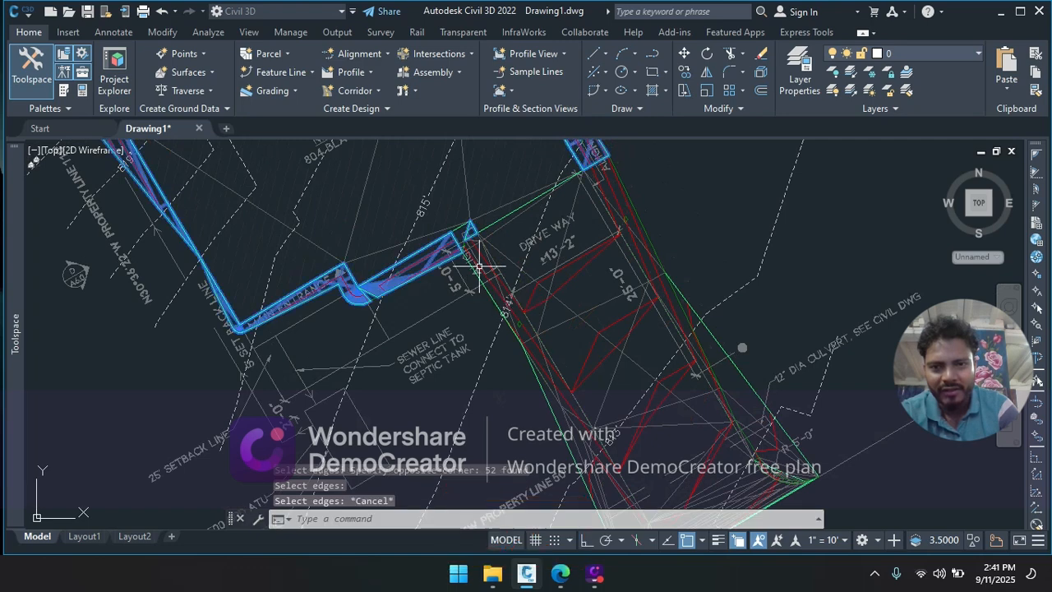
{"action": "key", "text": "Escape"}
{"action": "scroll", "coordinate": [470, 263], "scroll_direction": "down", "scroll_amount": 5}
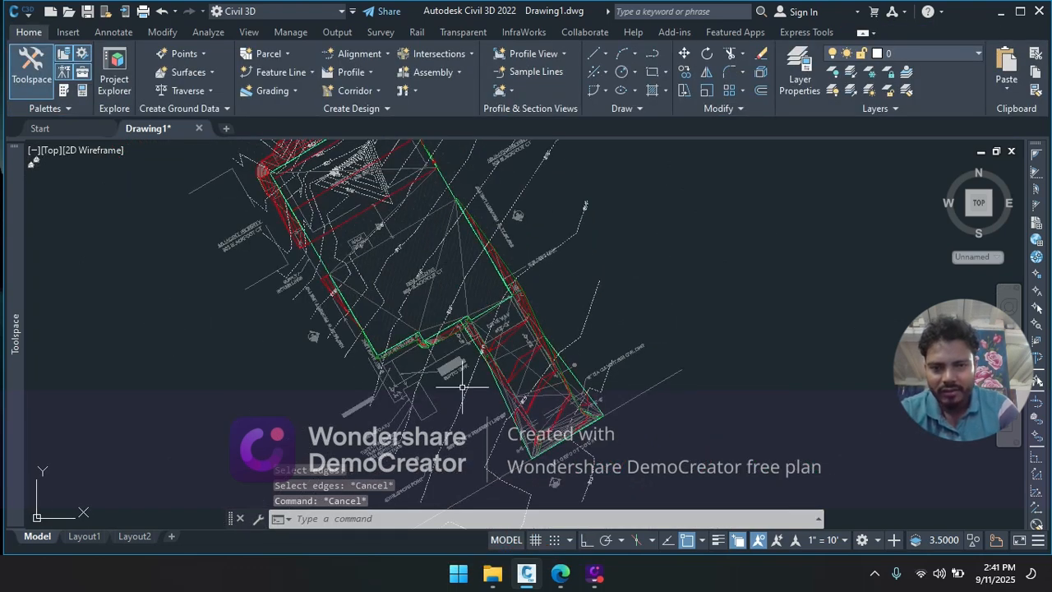
{"action": "scroll", "coordinate": [461, 386], "scroll_direction": "up", "scroll_amount": 4}
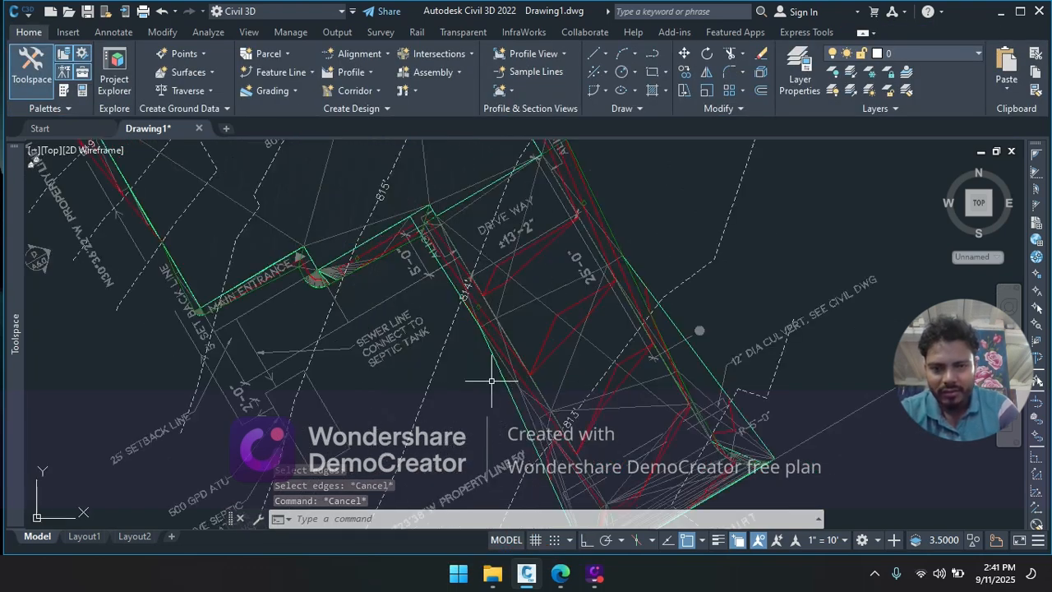
{"action": "left_click", "coordinate": [562, 342]}
{"action": "scroll", "coordinate": [525, 322], "scroll_direction": "down", "scroll_amount": 1}
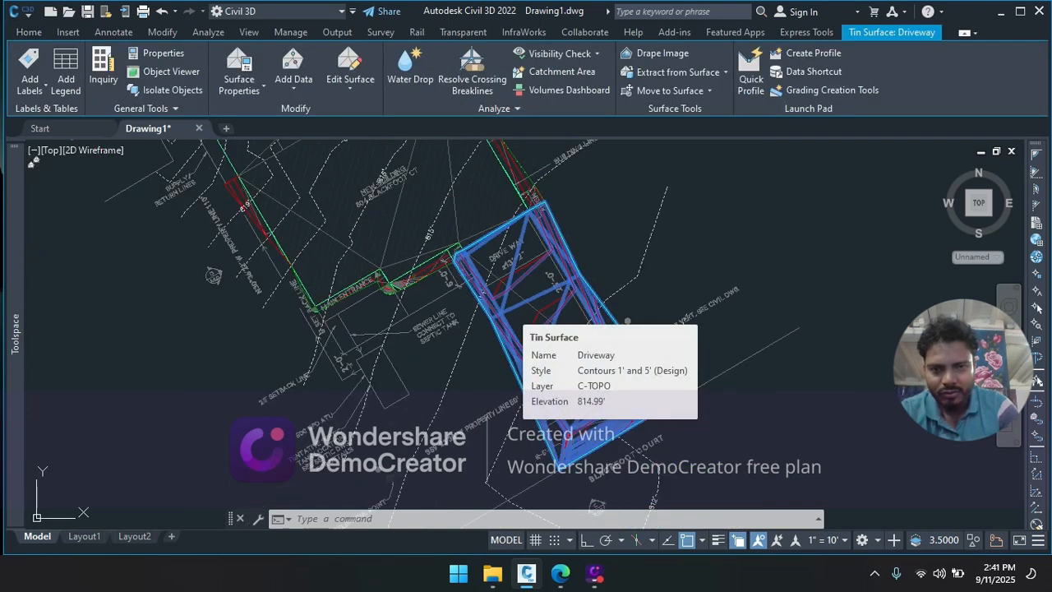
{"action": "key", "text": "Escape"}
{"action": "key", "text": "Escape"}
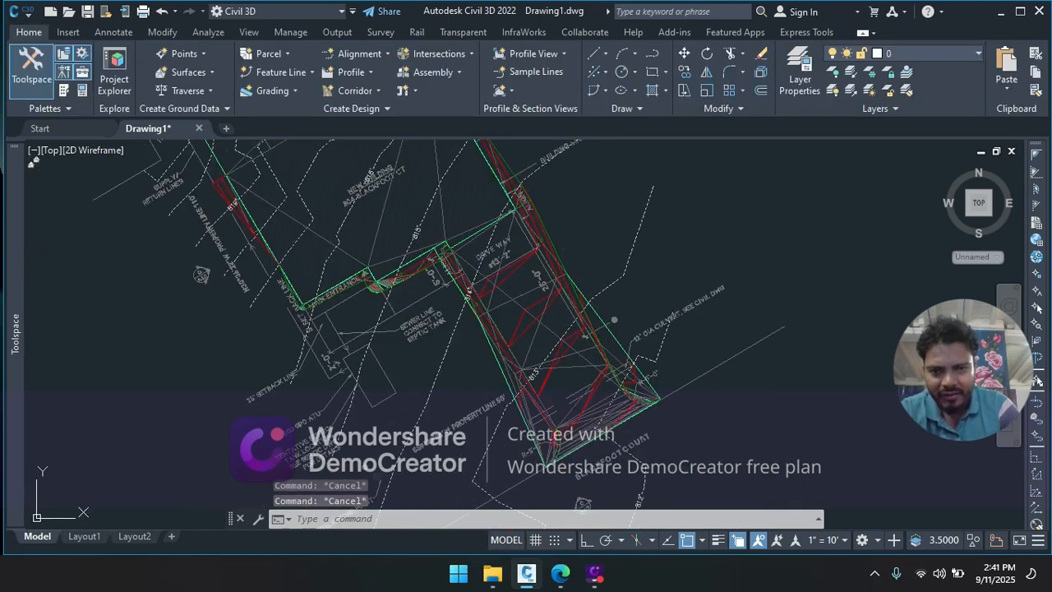
Step: Delete the Driveway surface's triangulation lines across the driveway interior, from the Blackfoot Court edge up to the building, using a crossing lasso
{"action": "scroll", "coordinate": [525, 299], "scroll_direction": "up", "scroll_amount": 2}
{"action": "left_click", "coordinate": [457, 309]}
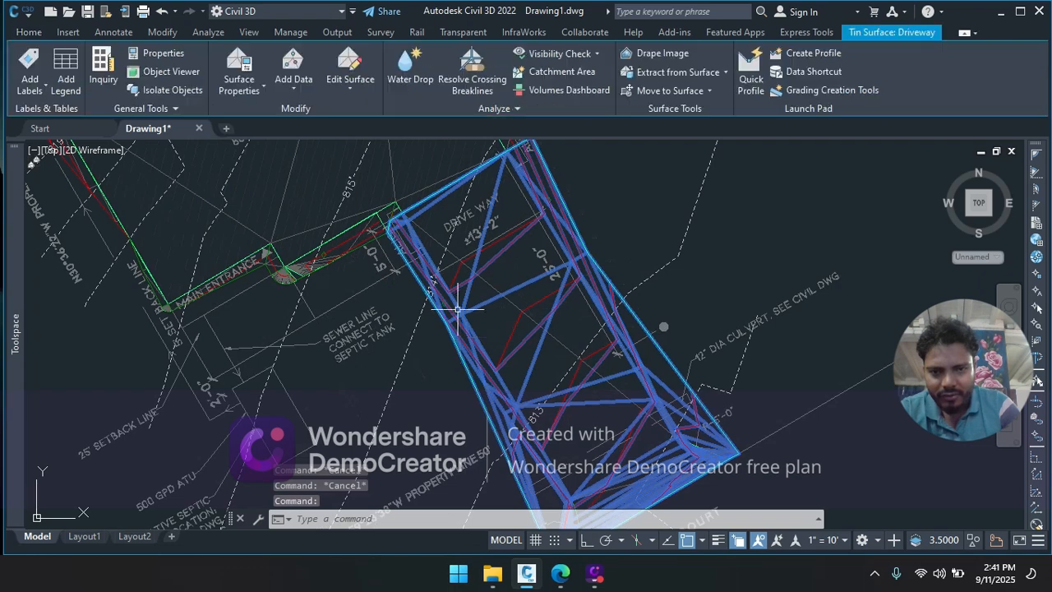
{"action": "scroll", "coordinate": [515, 292], "scroll_direction": "down", "scroll_amount": 3}
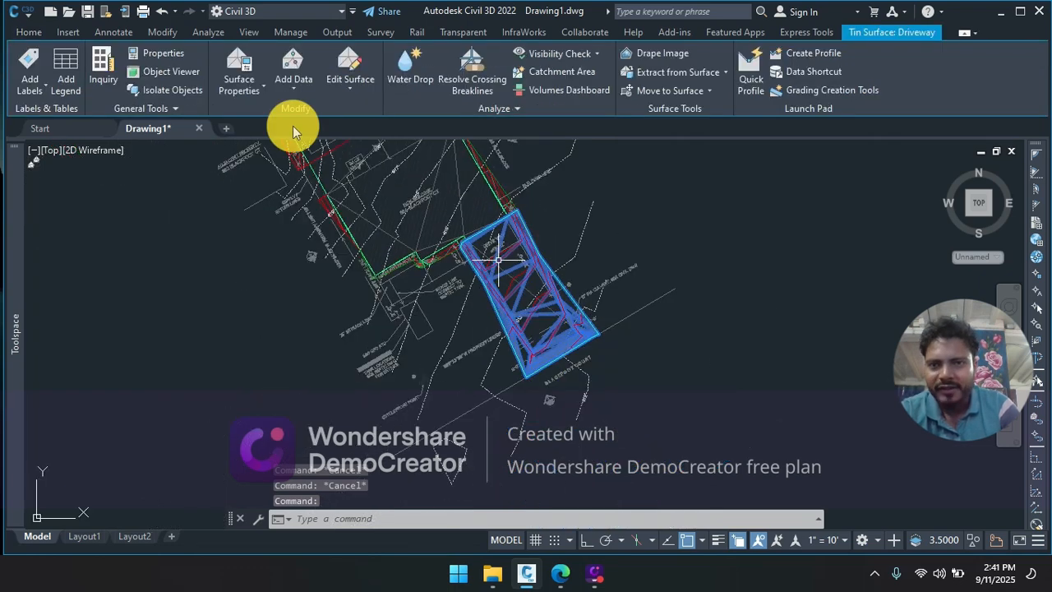
{"action": "left_click", "coordinate": [354, 96]}
{"action": "left_click", "coordinate": [368, 144]}
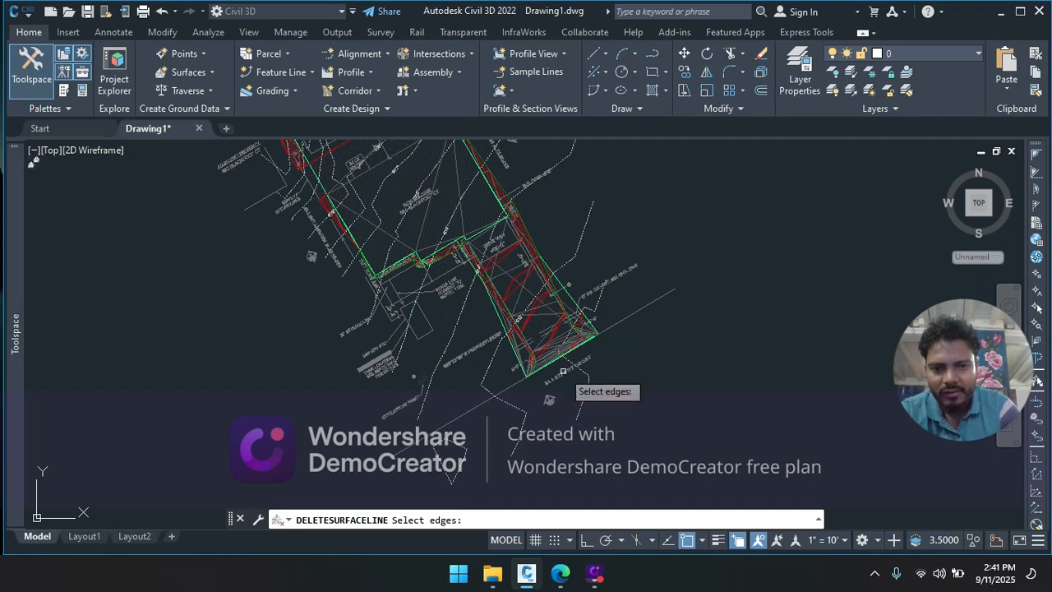
{"action": "scroll", "coordinate": [561, 371], "scroll_direction": "up", "scroll_amount": 2}
{"action": "left_click_drag", "start_coordinate": [562, 355], "coordinate": [519, 292]}
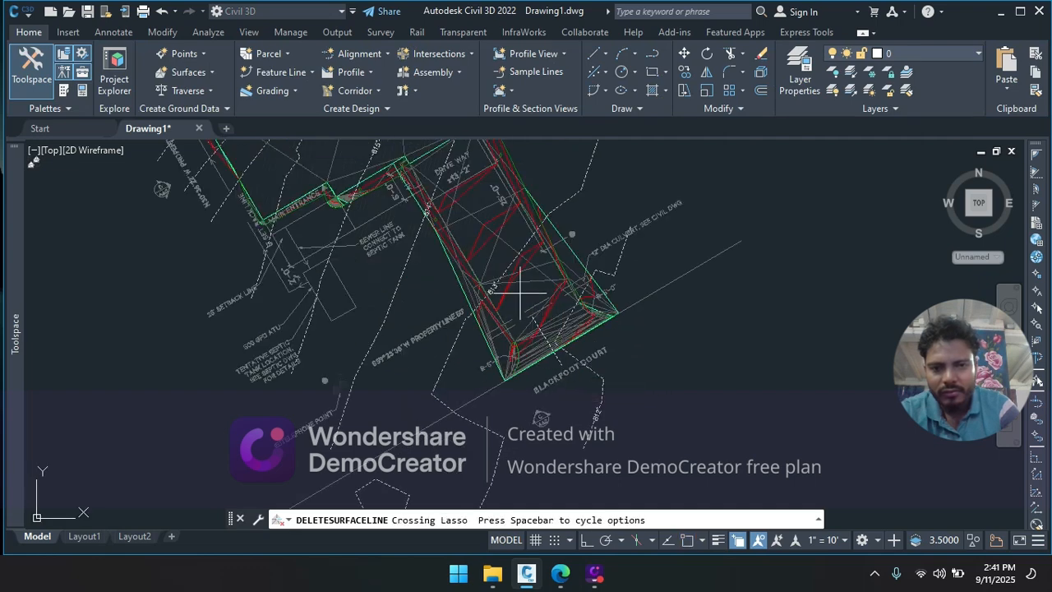
{"action": "left_click_drag", "start_coordinate": [454, 171], "coordinate": [422, 141]}
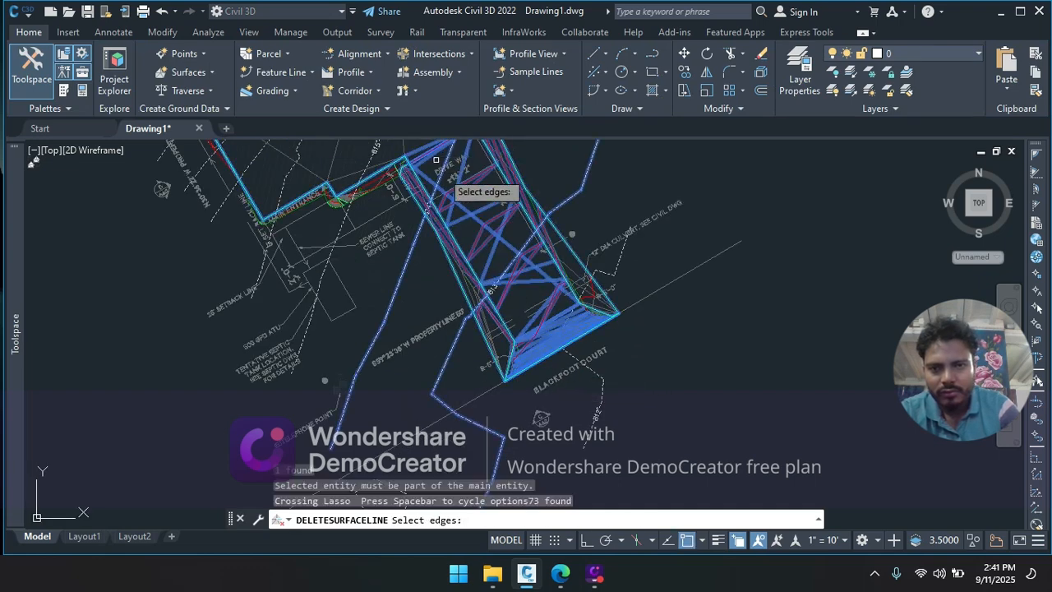
{"action": "key", "text": "Return"}
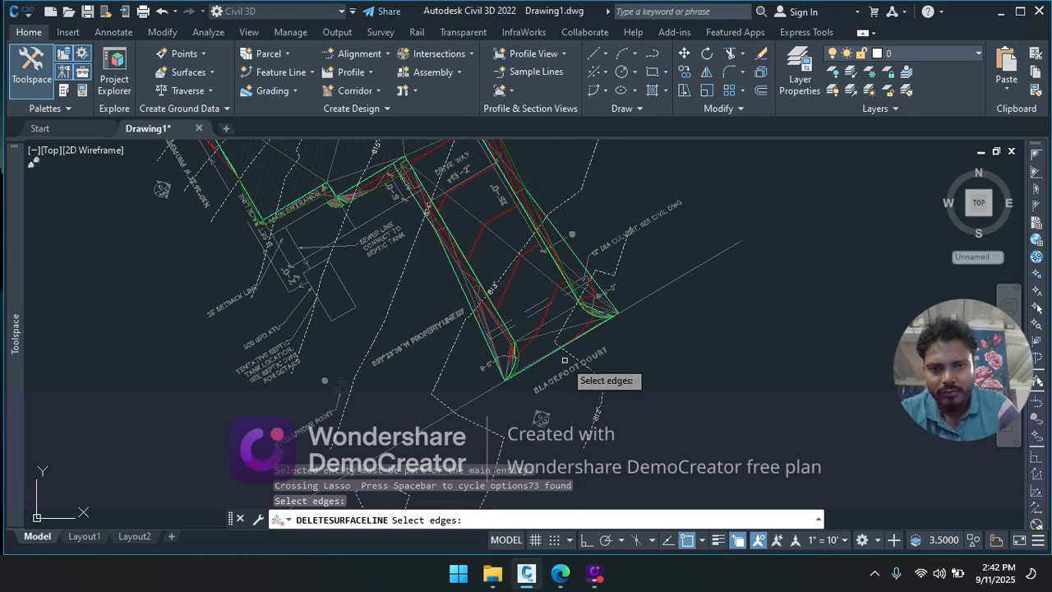
{"action": "key", "text": "Return"}
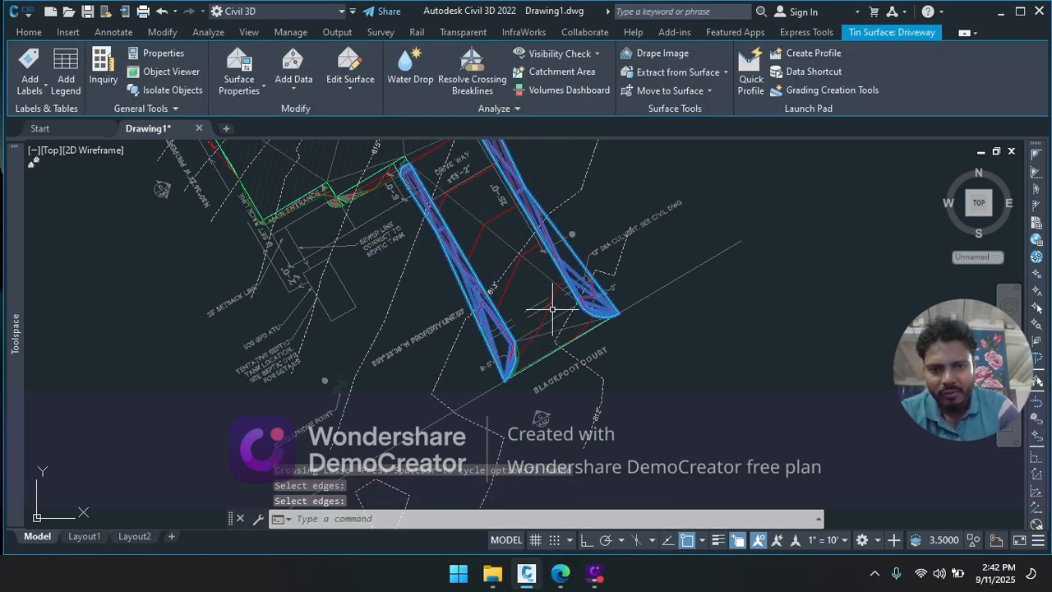
Step: Examine the remaining surface areas along both driveway edges and beside the main entrance, and clear the selection
{"action": "left_click", "coordinate": [554, 299]}
{"action": "key", "text": "Escape"}
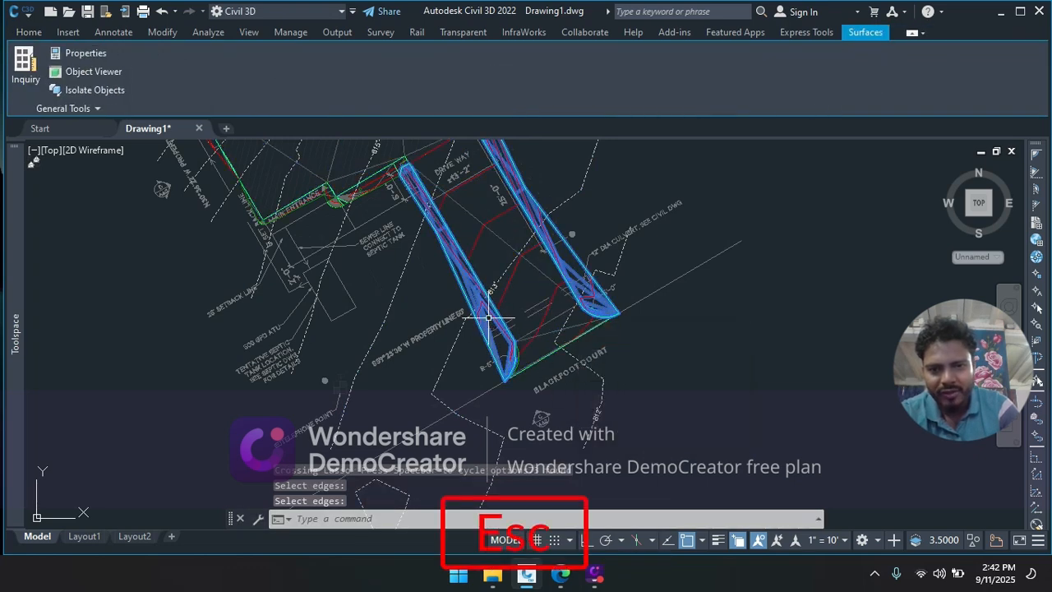
{"action": "scroll", "coordinate": [461, 324], "scroll_direction": "down", "scroll_amount": 3}
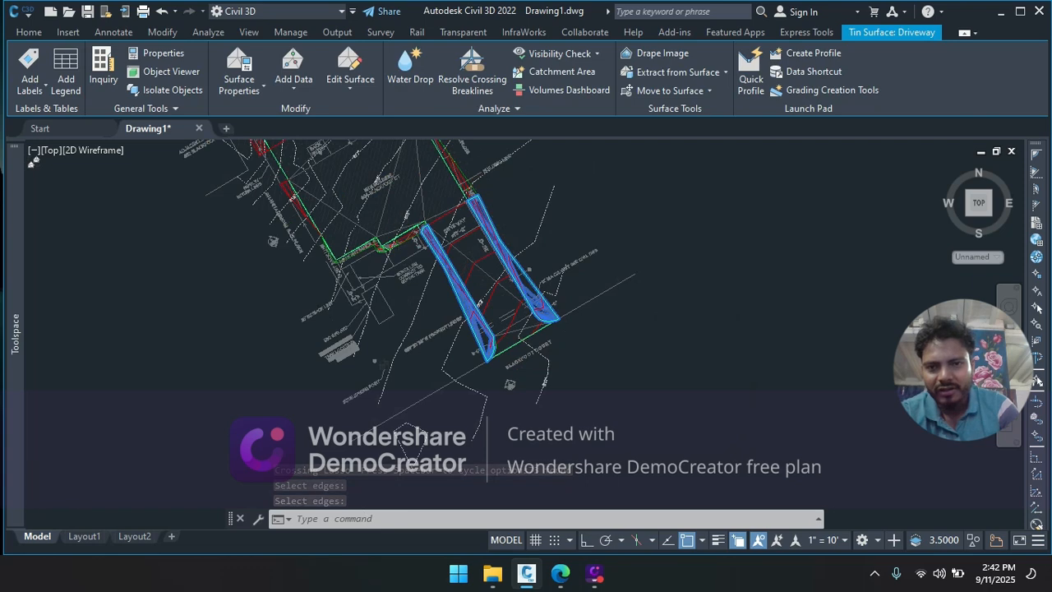
{"action": "scroll", "coordinate": [407, 238], "scroll_direction": "up", "scroll_amount": 4}
{"action": "left_click", "coordinate": [405, 243]}
{"action": "key", "text": "Escape"}
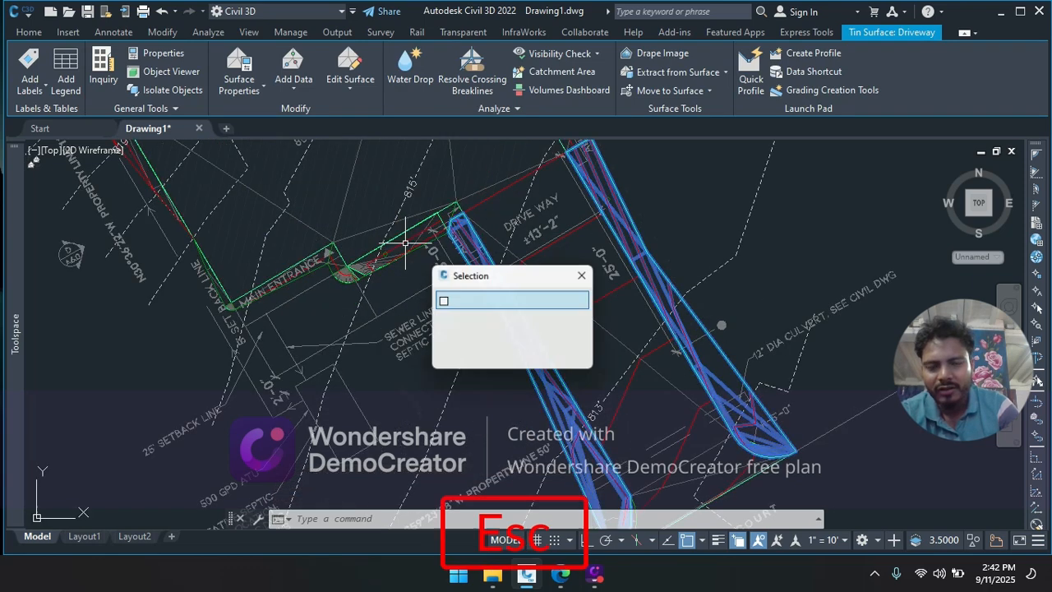
{"action": "key", "text": "Escape"}
{"action": "scroll", "coordinate": [385, 310], "scroll_direction": "down", "scroll_amount": 2}
{"action": "key", "text": "Escape"}
{"action": "scroll", "coordinate": [386, 306], "scroll_direction": "down", "scroll_amount": 4}
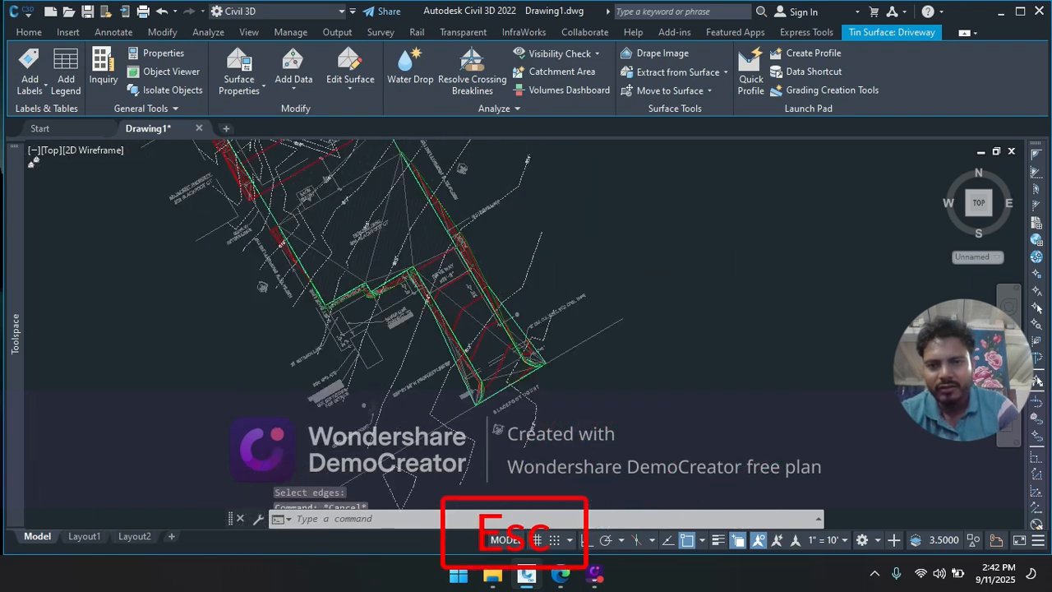
Step: Rebuild the out-of-date SETUP surface and collapse the SETUP, Septic and building, EG and Driveway entries in the surface tree
{"action": "mouse_move", "coordinate": [5, 249]}
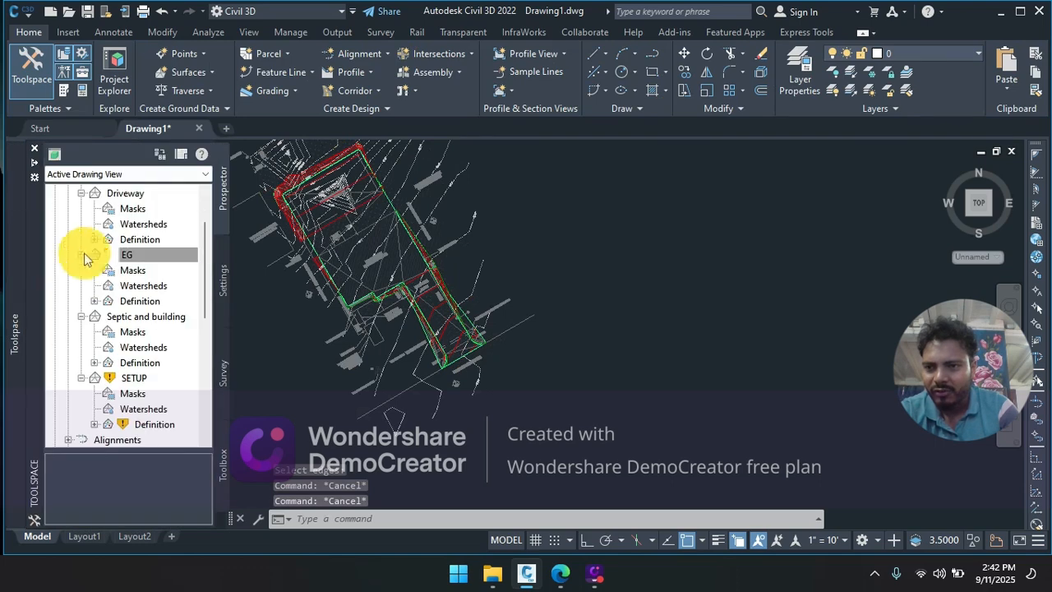
{"action": "right_click", "coordinate": [147, 376]}
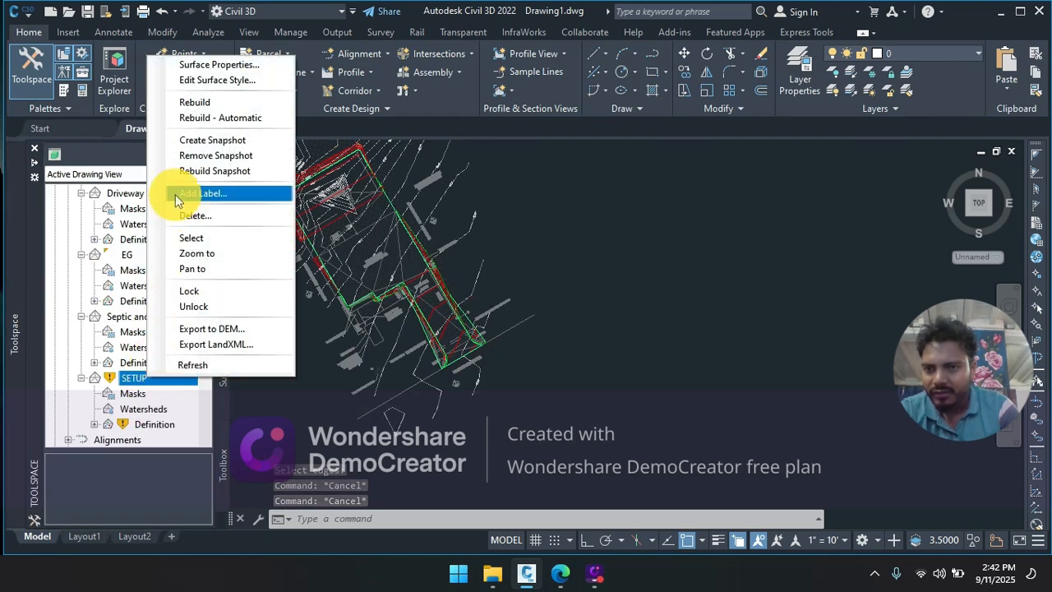
{"action": "left_click", "coordinate": [209, 100]}
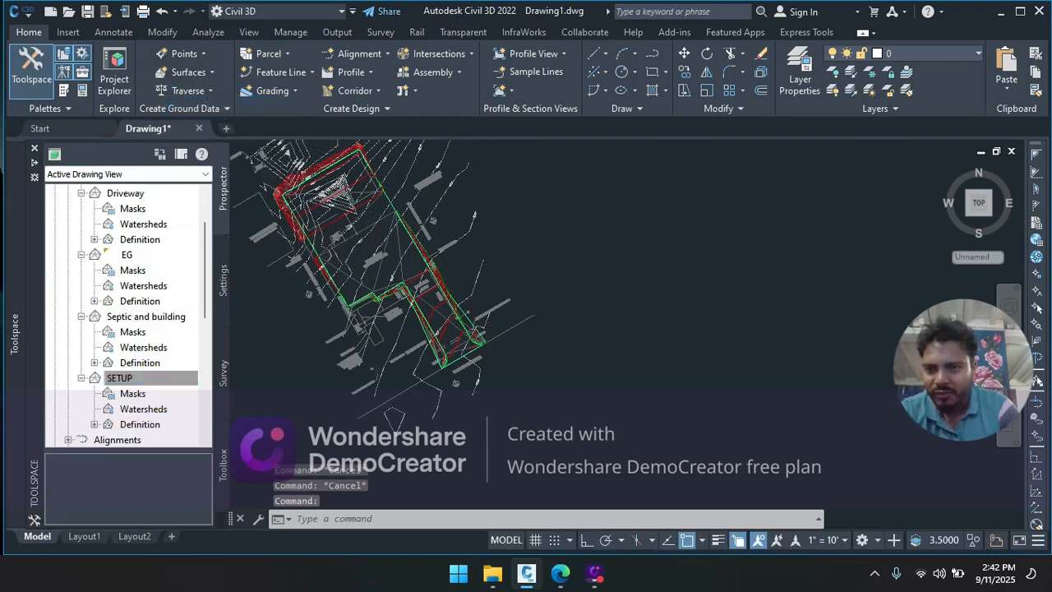
{"action": "left_click", "coordinate": [81, 377]}
{"action": "left_click", "coordinate": [81, 317]}
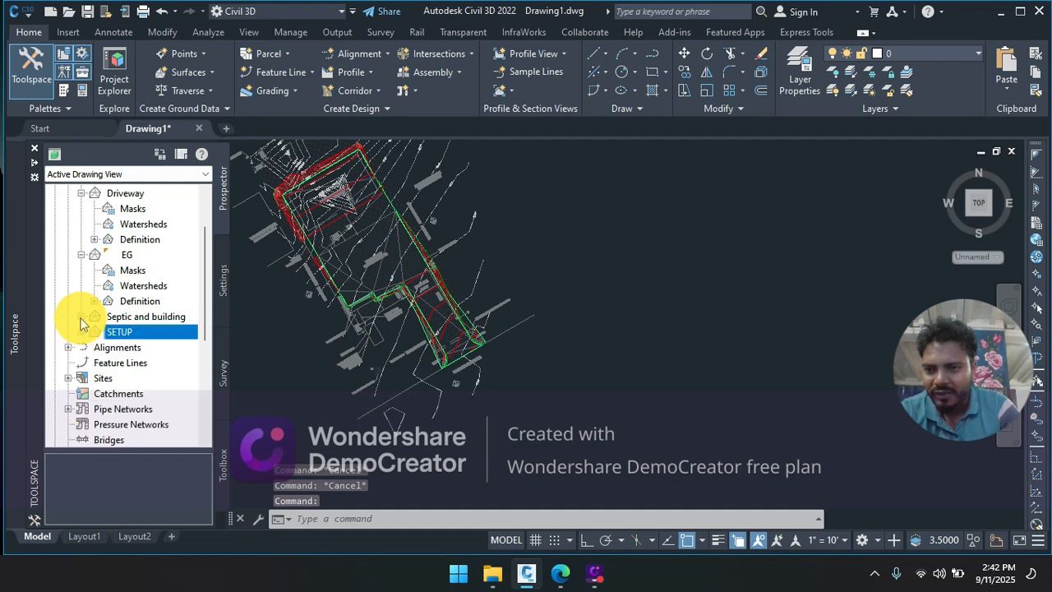
{"action": "left_click", "coordinate": [81, 254]}
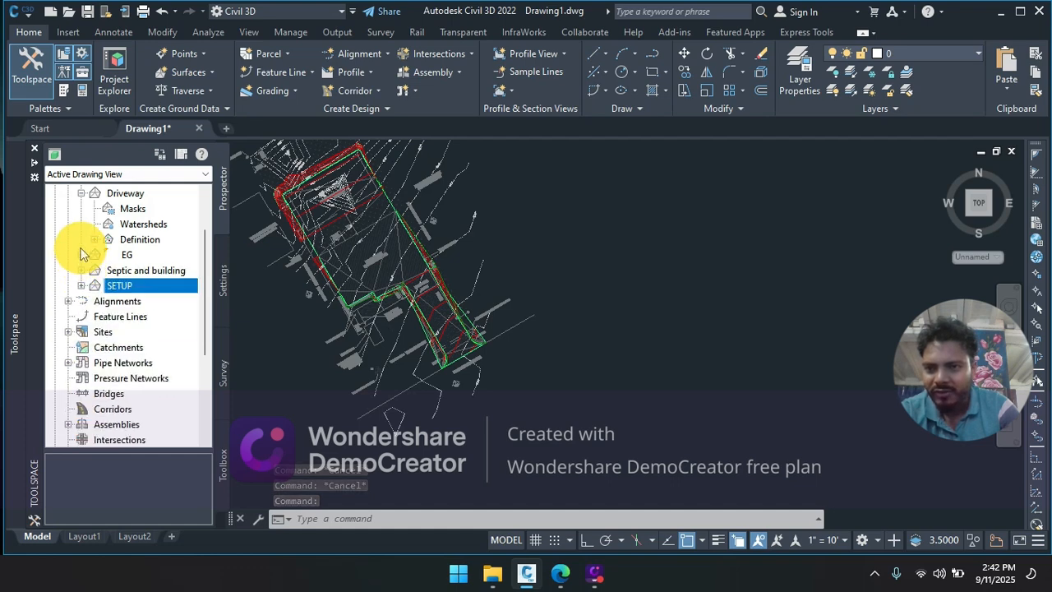
{"action": "left_click", "coordinate": [82, 194]}
{"action": "scroll", "coordinate": [131, 254], "scroll_direction": "up", "scroll_amount": 1}
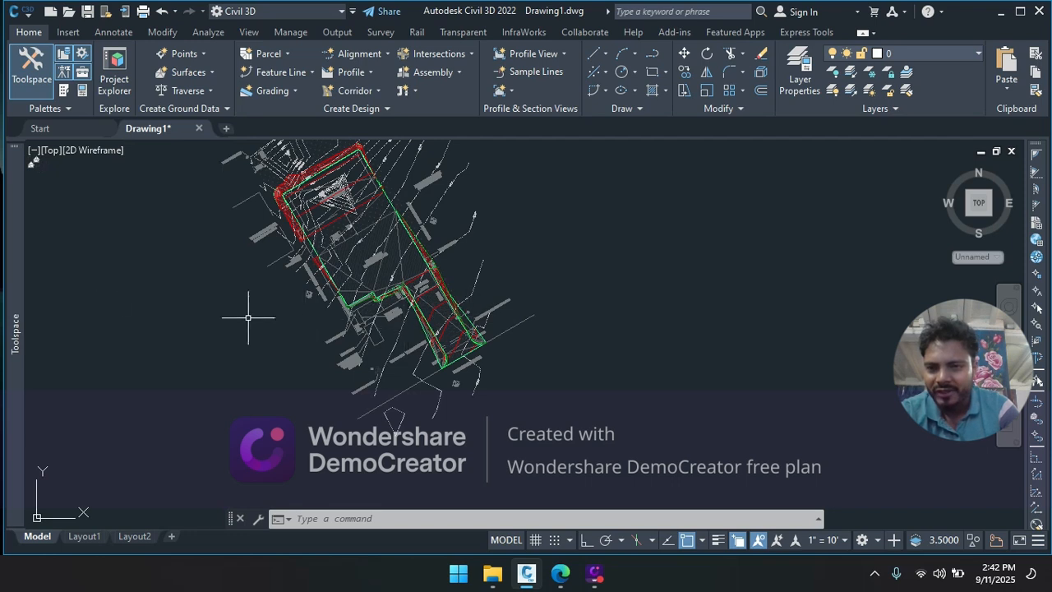
Step: Create a TIN surface named FG with the surface style Contours 1' and 5' (Design)
{"action": "mouse_move", "coordinate": [22, 255]}
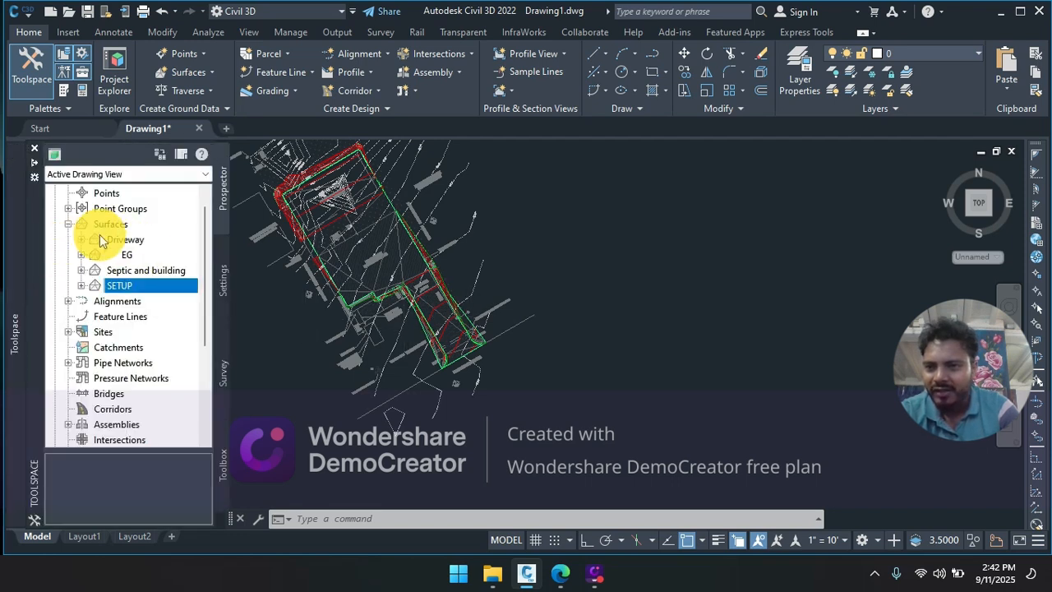
{"action": "left_click", "coordinate": [95, 225]}
{"action": "right_click", "coordinate": [113, 227]}
{"action": "left_click", "coordinate": [135, 236]}
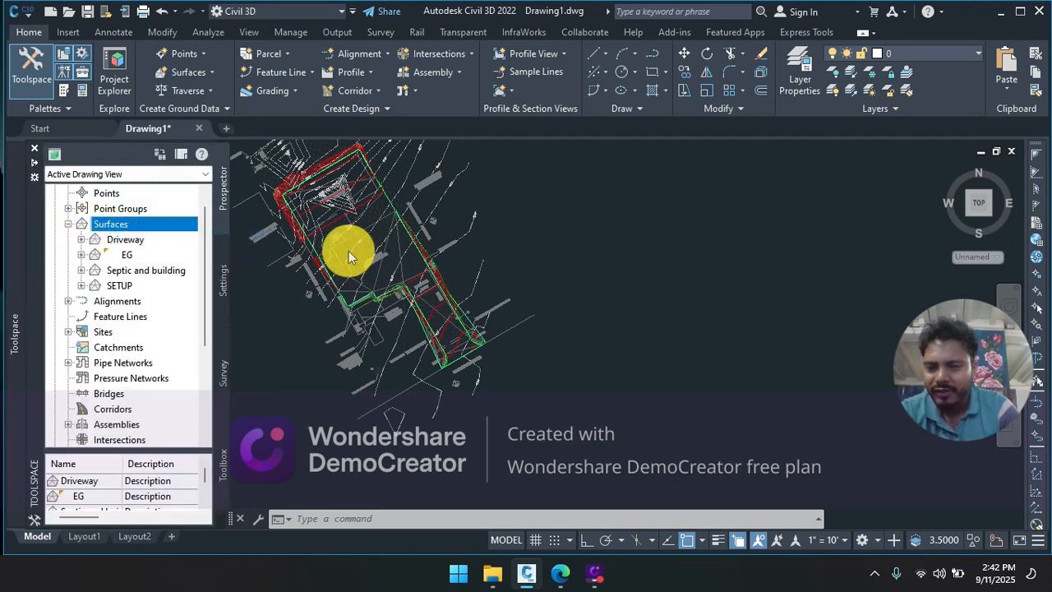
{"action": "left_click", "coordinate": [625, 234]}
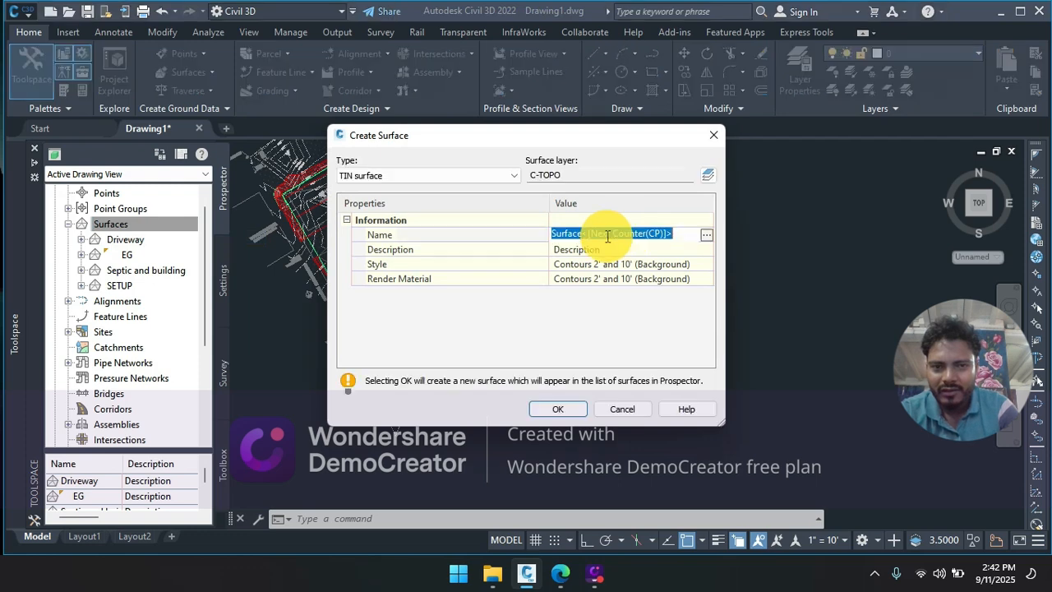
{"action": "type", "text": "FG"}
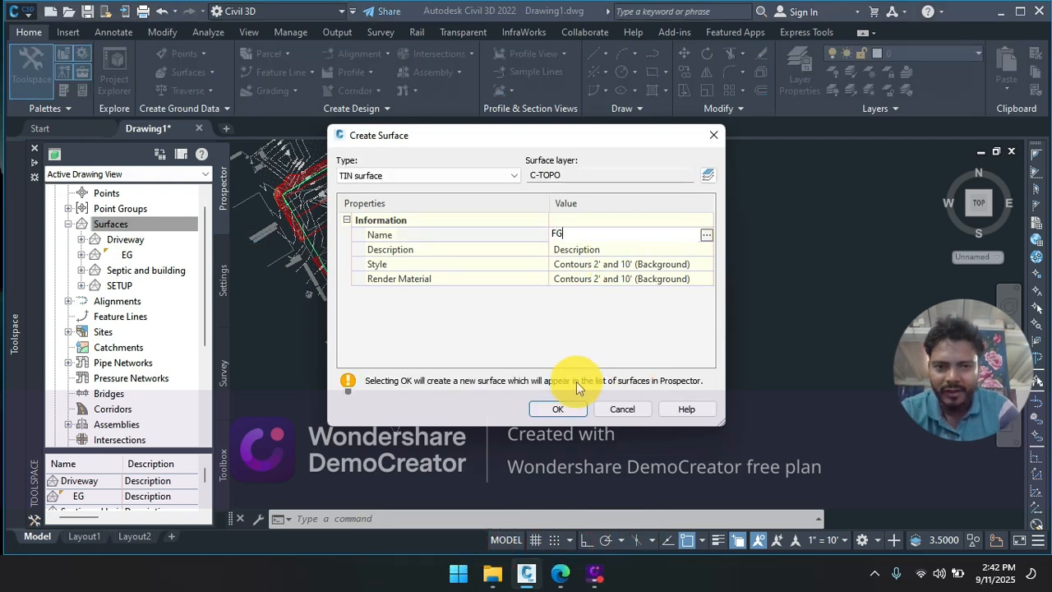
{"action": "left_click", "coordinate": [674, 264]}
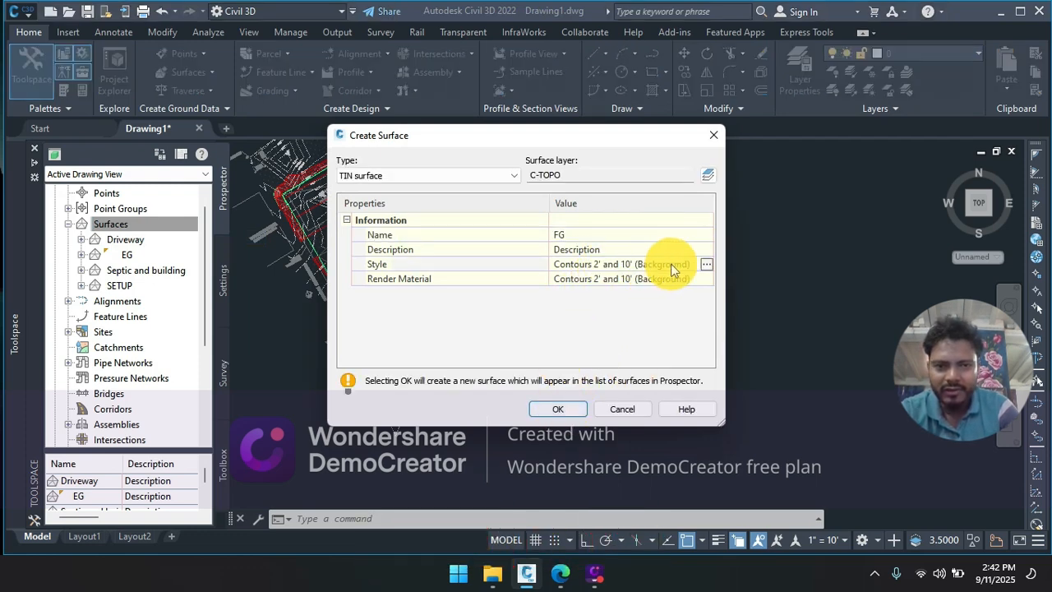
{"action": "left_click", "coordinate": [705, 263]}
{"action": "left_click", "coordinate": [484, 275]}
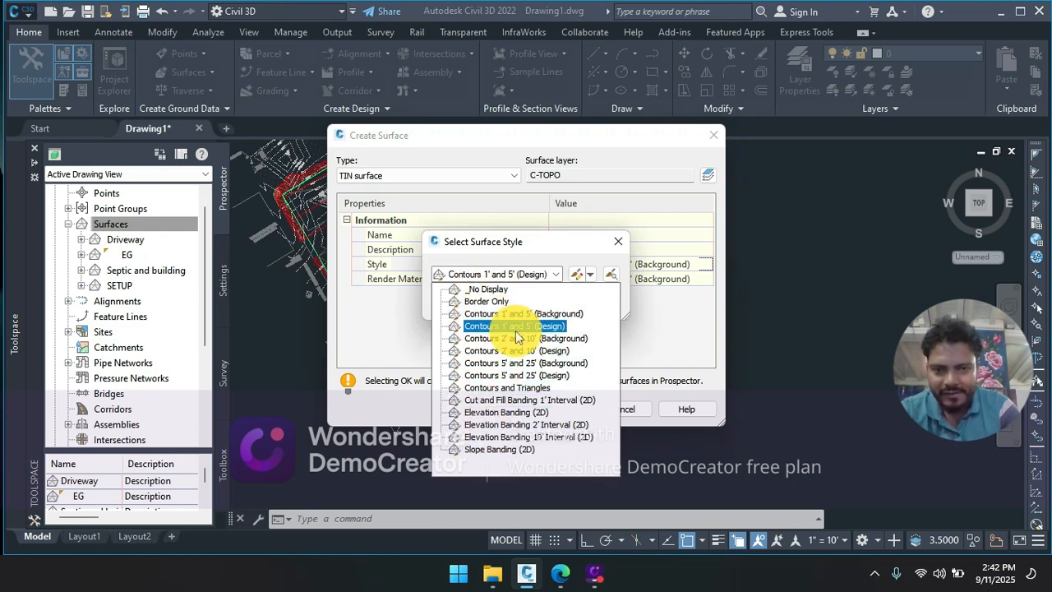
{"action": "left_click", "coordinate": [501, 325]}
{"action": "left_click", "coordinate": [459, 304]}
{"action": "left_click", "coordinate": [557, 408]}
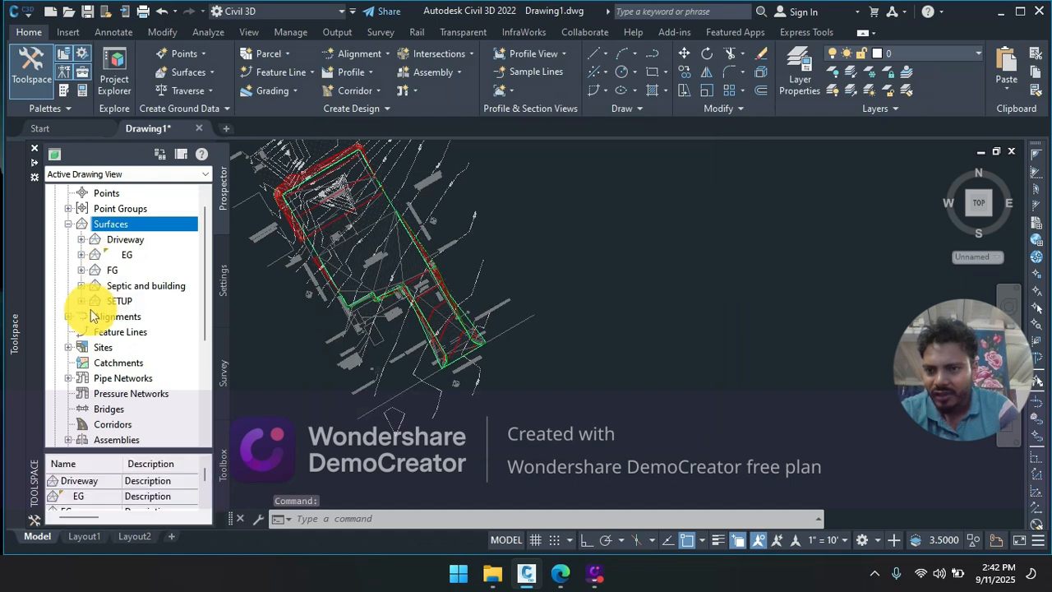
Step: Expand the FG surface's definition and paste the SETUP surface into it as an edit
{"action": "left_click", "coordinate": [81, 270]}
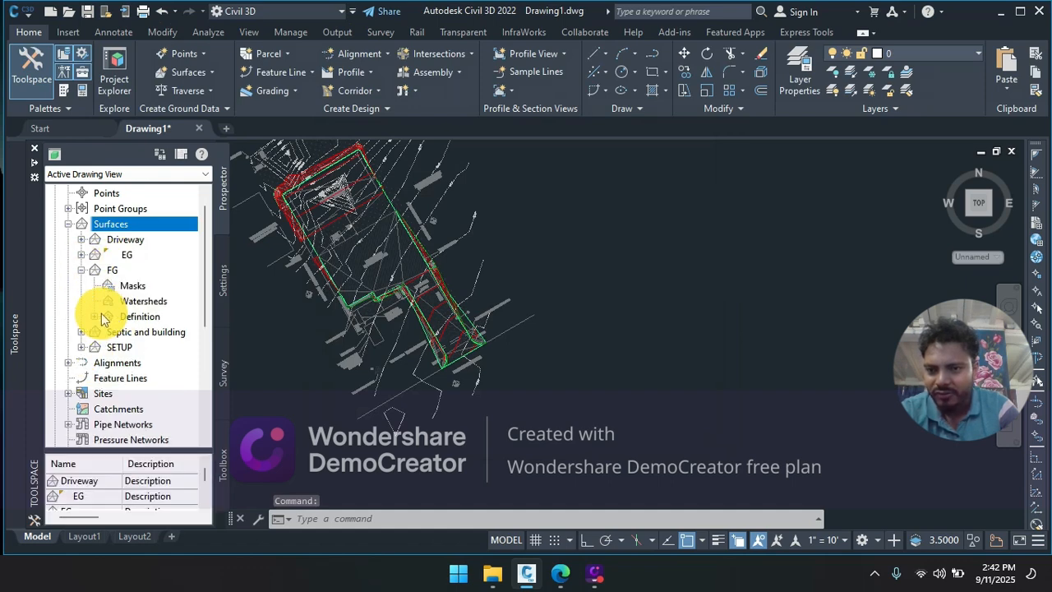
{"action": "left_click", "coordinate": [95, 317]}
{"action": "scroll", "coordinate": [137, 330], "scroll_direction": "down", "scroll_amount": 2}
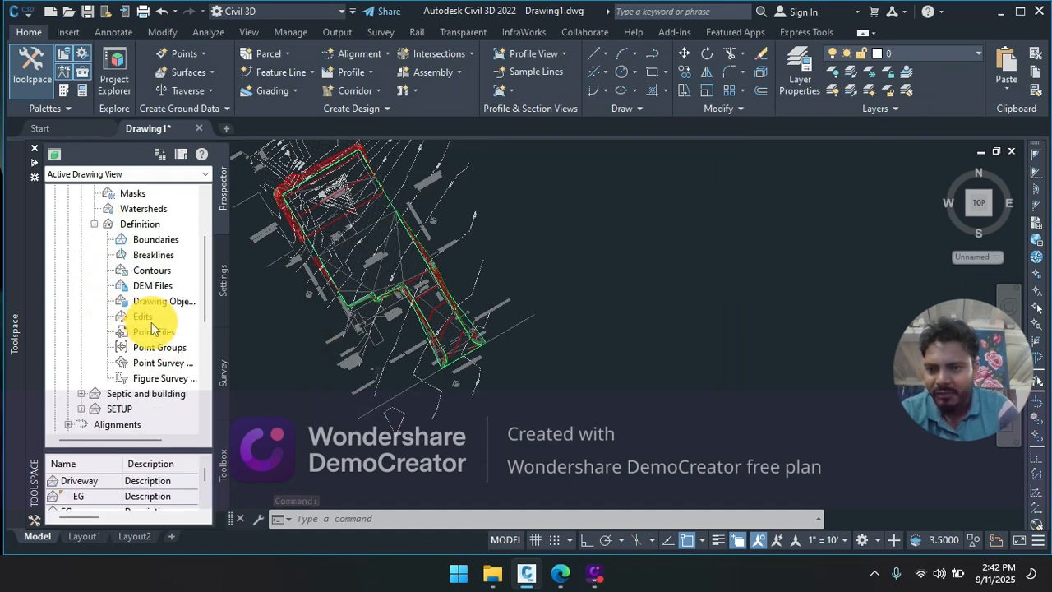
{"action": "right_click", "coordinate": [143, 317]}
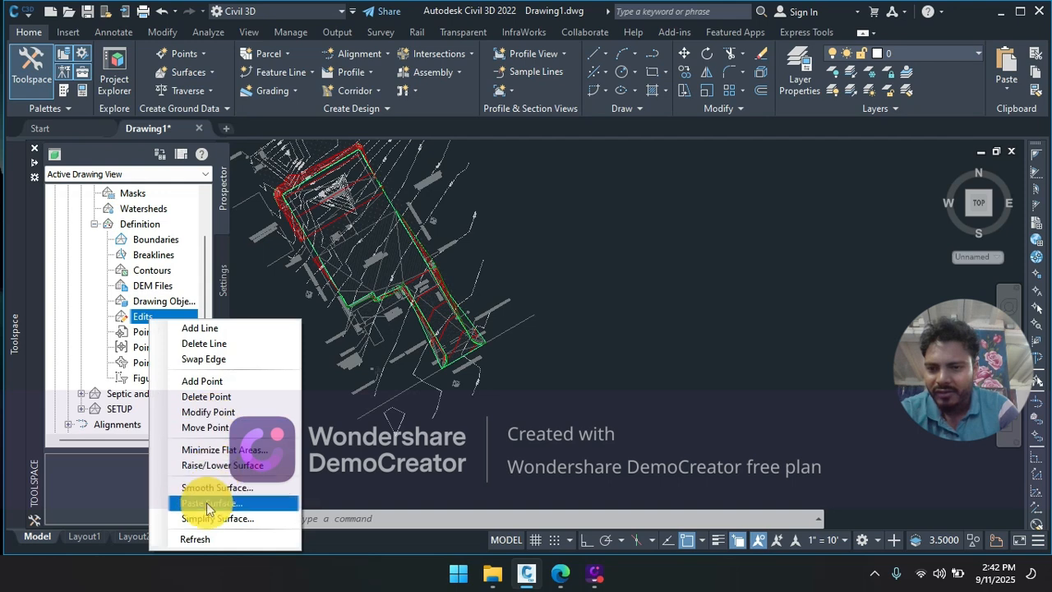
{"action": "left_click", "coordinate": [206, 503]}
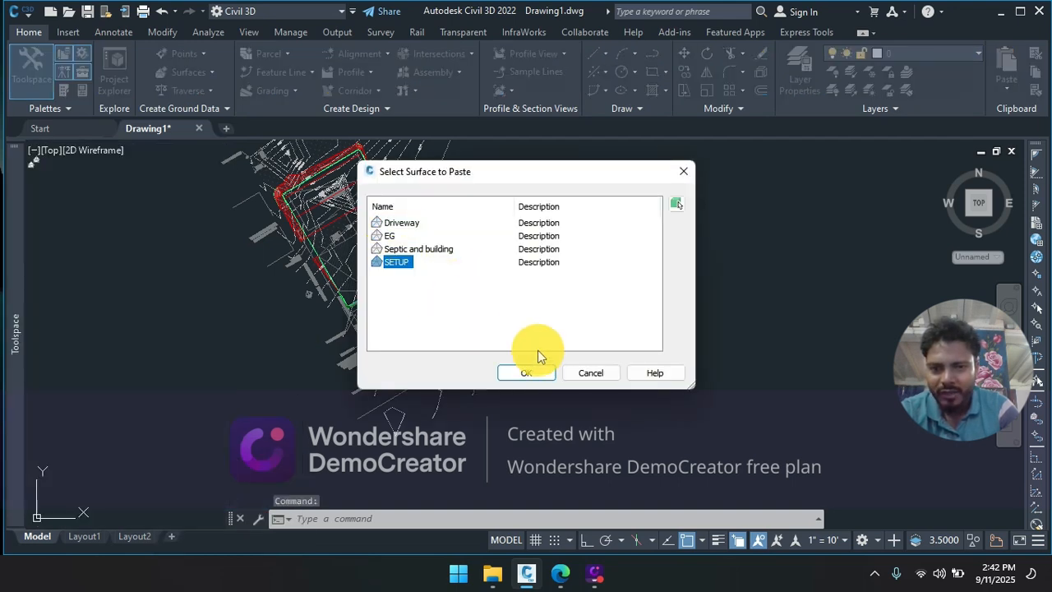
{"action": "left_click", "coordinate": [529, 372]}
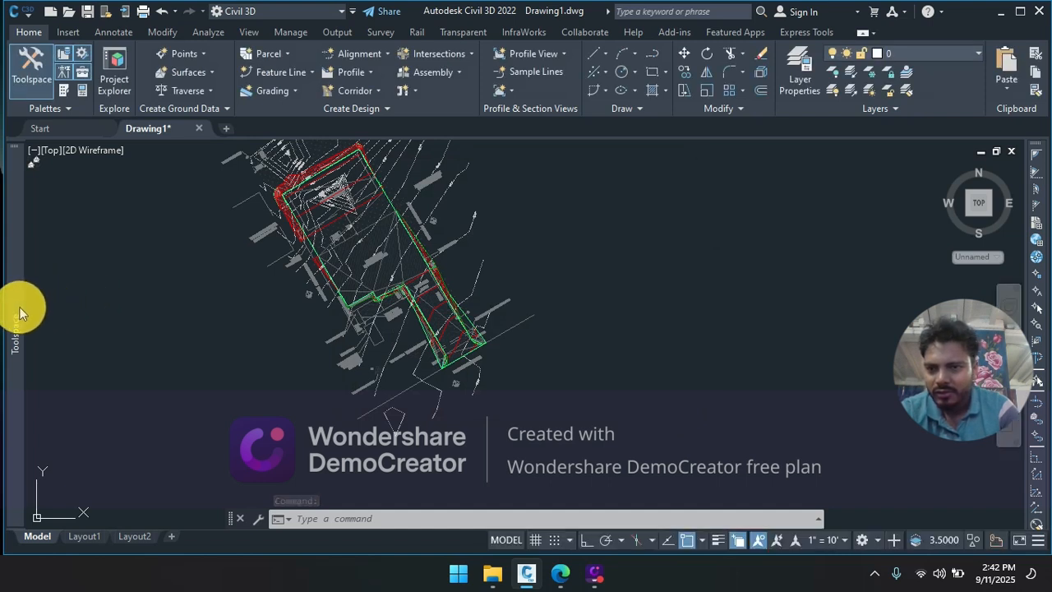
Step: Paste the Septic and building surface into the FG surface
{"action": "mouse_move", "coordinate": [19, 305]}
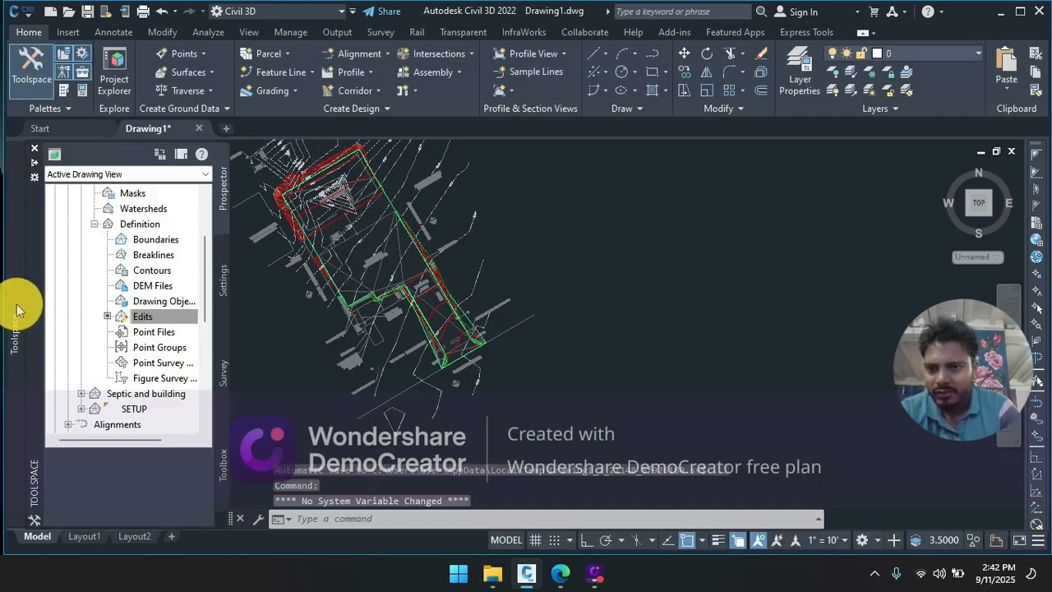
{"action": "right_click", "coordinate": [148, 322]}
{"action": "left_click", "coordinate": [216, 507]}
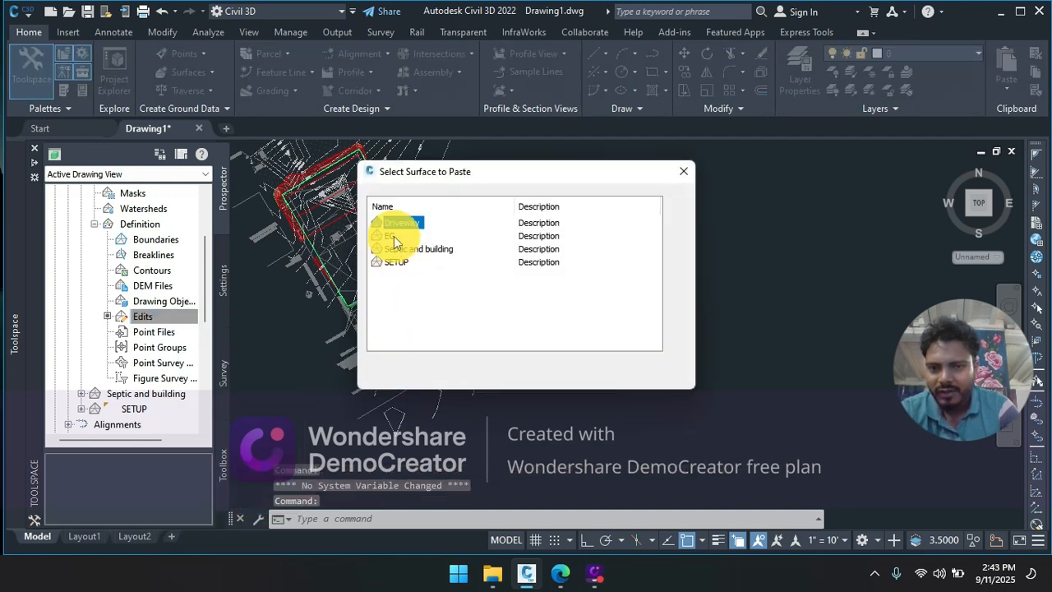
{"action": "left_click", "coordinate": [392, 237]}
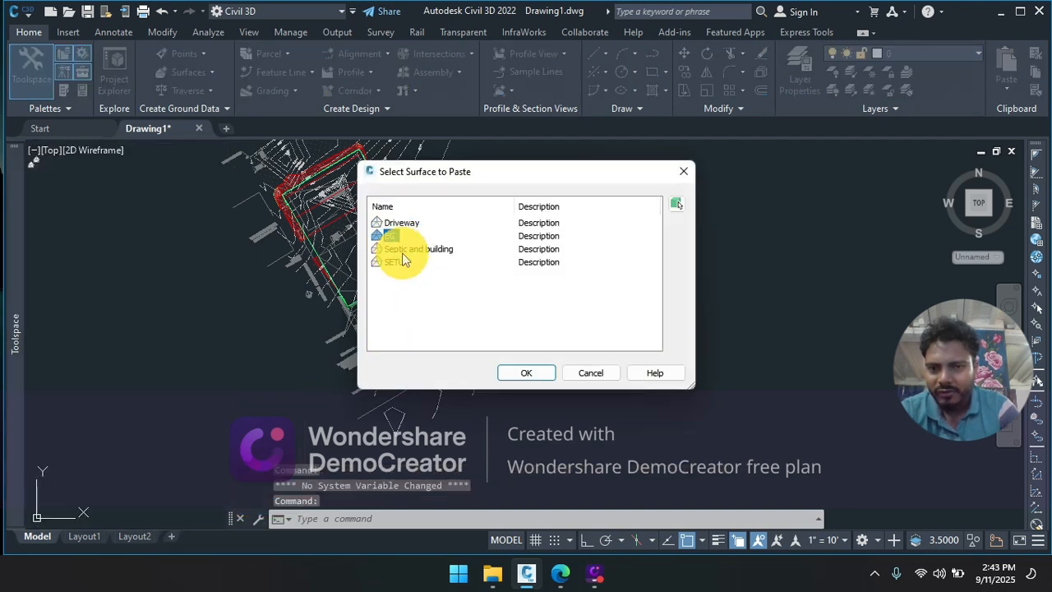
{"action": "left_click", "coordinate": [527, 372]}
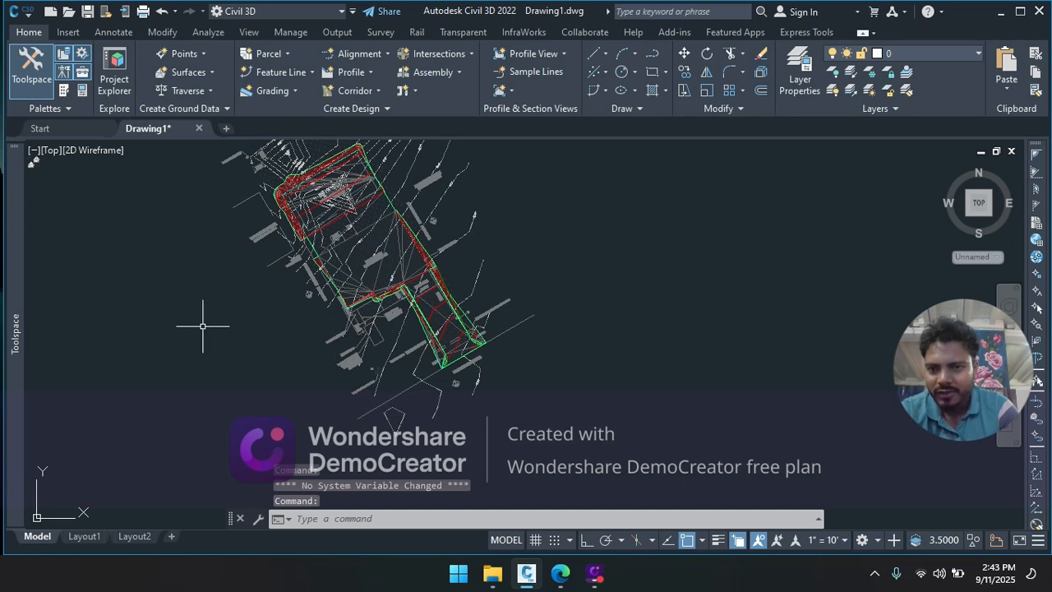
Step: Paste the Driveway surface into the FG surface's edits
{"action": "mouse_move", "coordinate": [12, 316]}
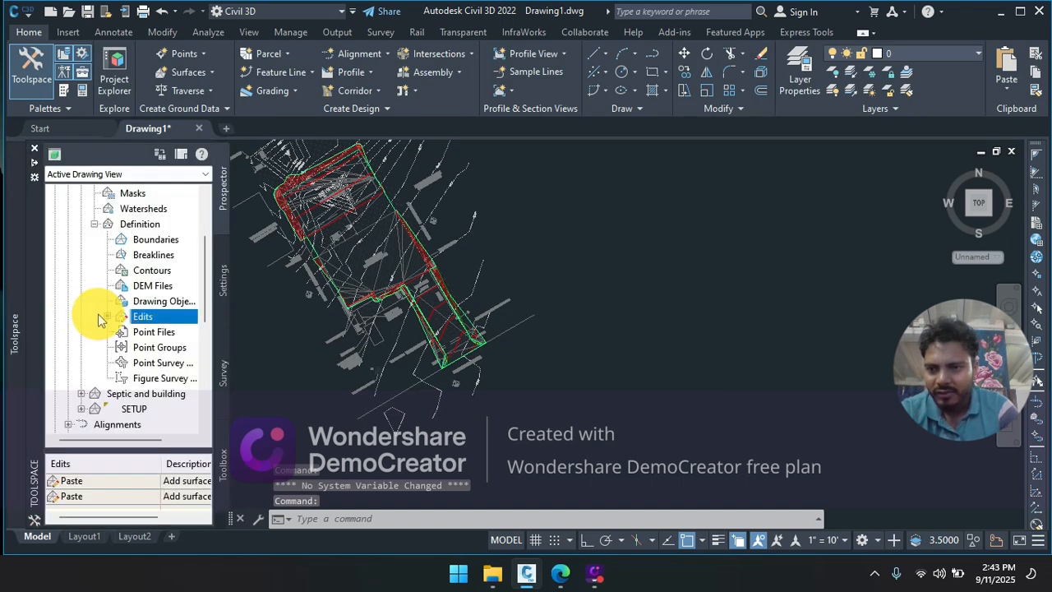
{"action": "right_click", "coordinate": [141, 317]}
{"action": "left_click", "coordinate": [202, 502]}
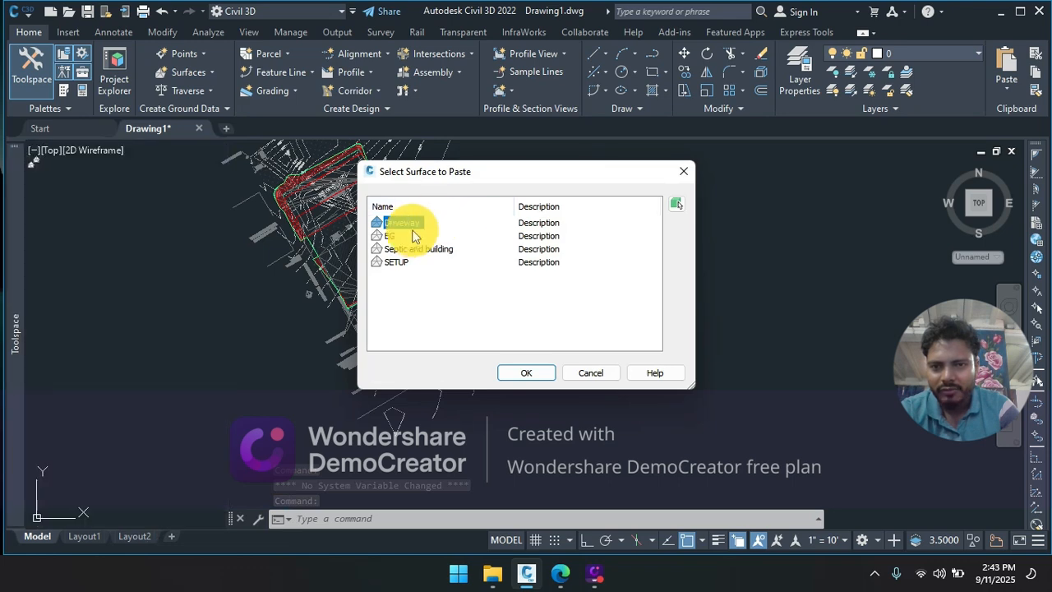
{"action": "left_click", "coordinate": [524, 372]}
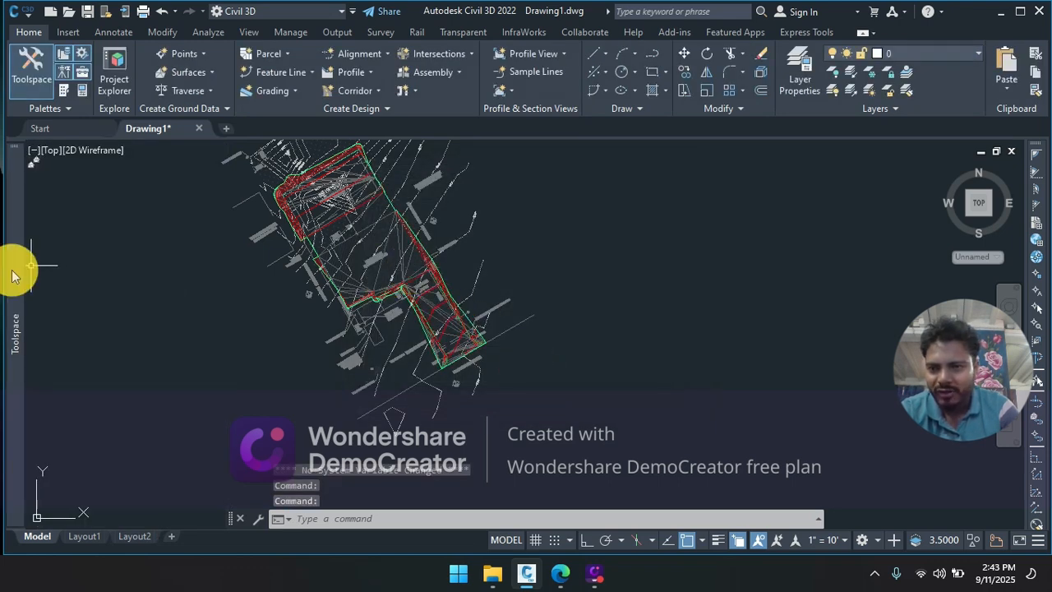
Step: Collapse the FG surface in the tree and set the Septic and building surface's style to _No Display
{"action": "mouse_move", "coordinate": [11, 275]}
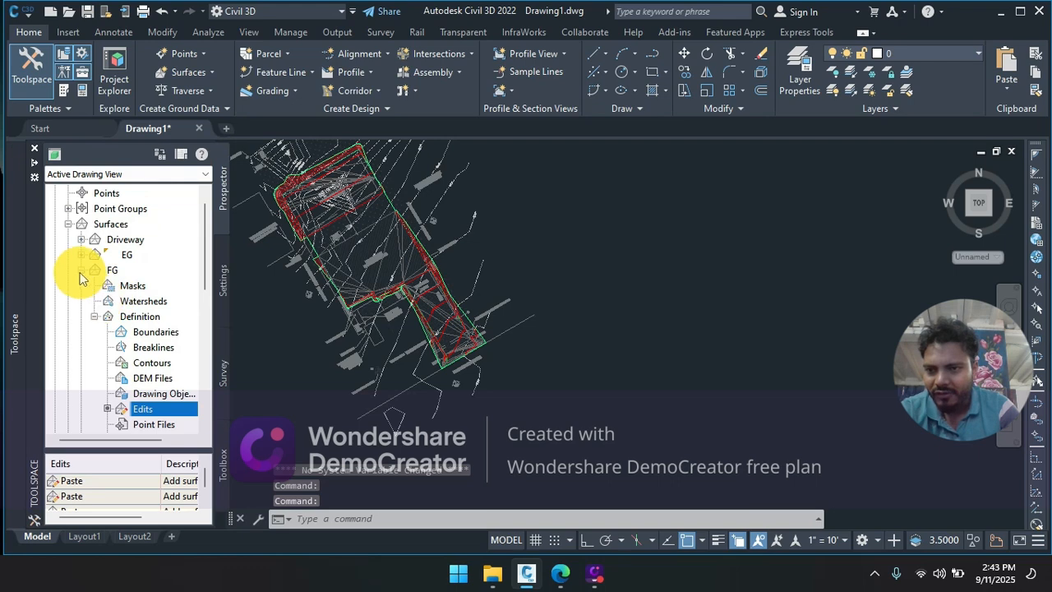
{"action": "left_click", "coordinate": [81, 271]}
{"action": "left_click", "coordinate": [132, 287]}
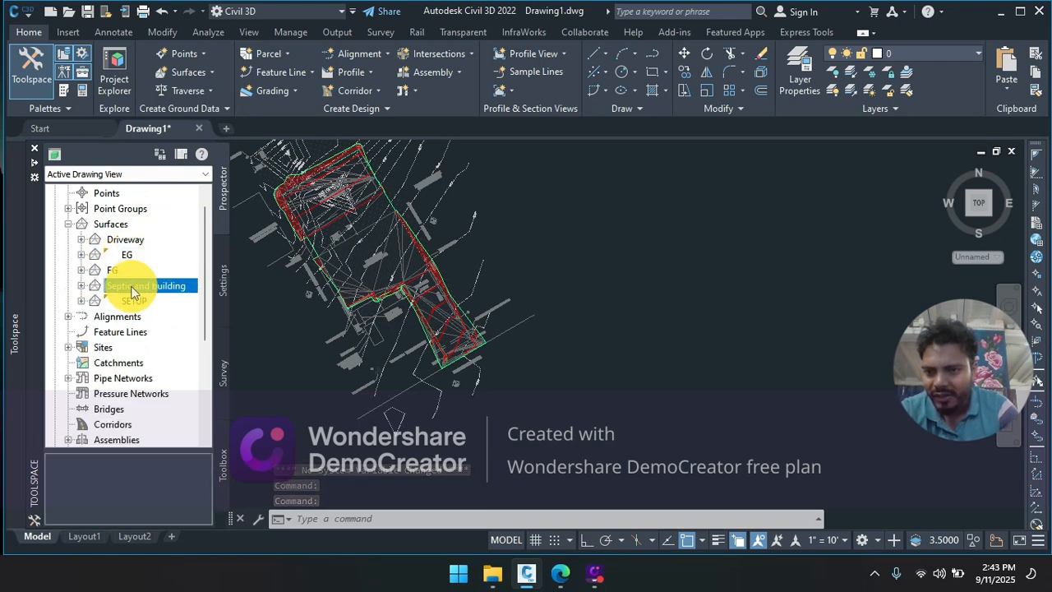
{"action": "right_click", "coordinate": [131, 289]}
{"action": "left_click", "coordinate": [210, 247]}
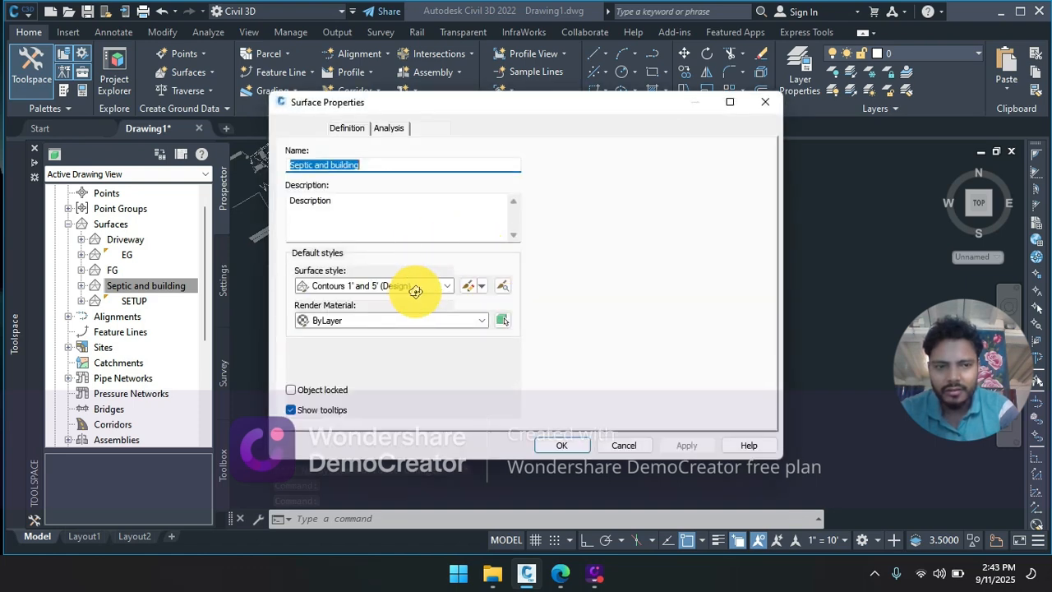
{"action": "left_click", "coordinate": [383, 286]}
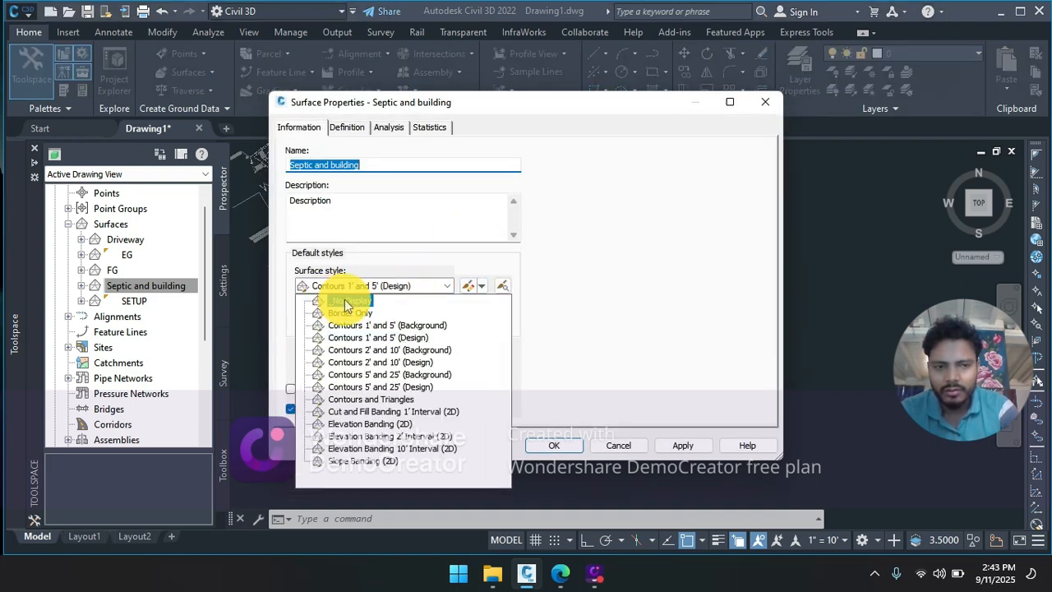
{"action": "left_click", "coordinate": [355, 302]}
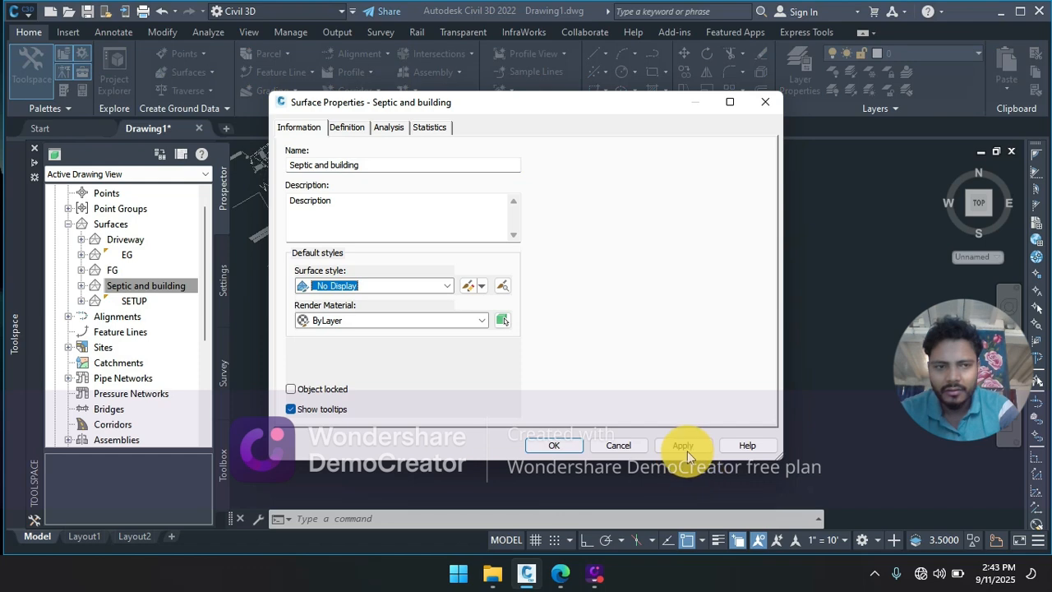
{"action": "left_click", "coordinate": [683, 446]}
{"action": "left_click", "coordinate": [552, 445]}
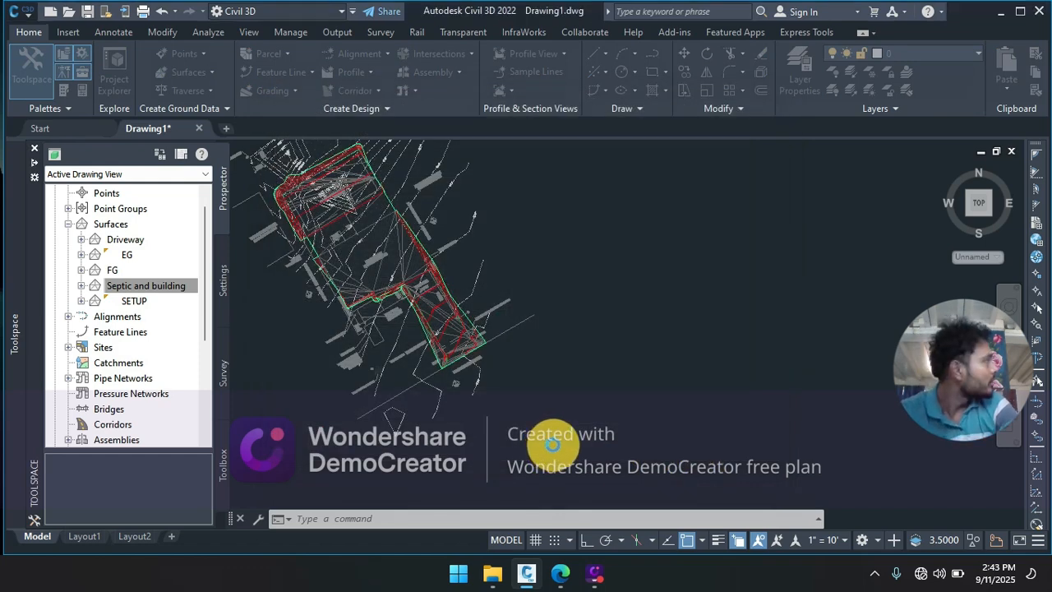
Step: Set the SETUP surface's style to _No Display in its surface properties
{"action": "left_click", "coordinate": [125, 257]}
{"action": "left_click", "coordinate": [136, 301]}
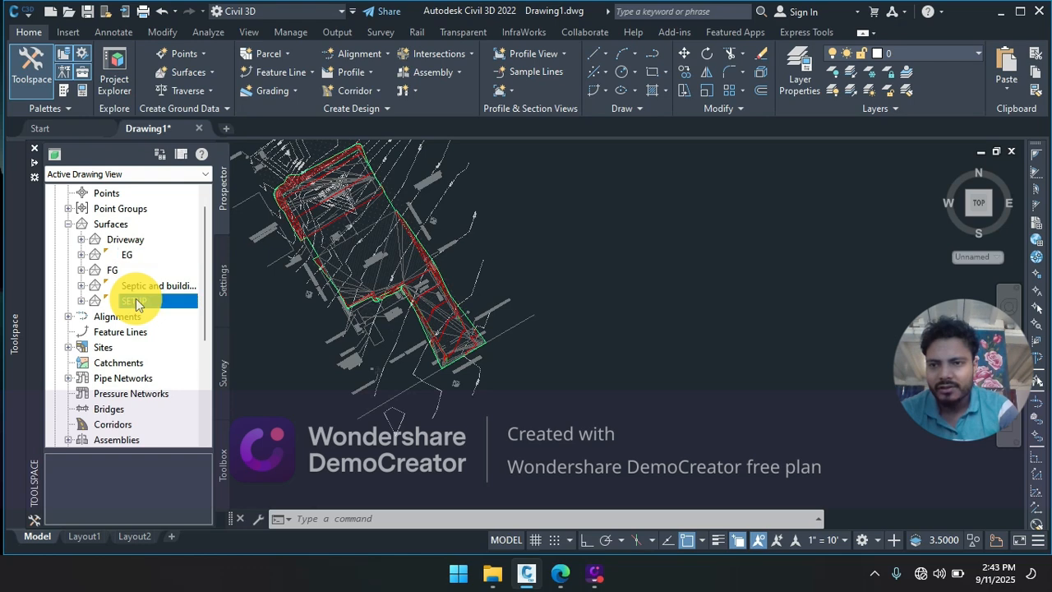
{"action": "right_click", "coordinate": [135, 301]}
{"action": "left_click", "coordinate": [194, 265]}
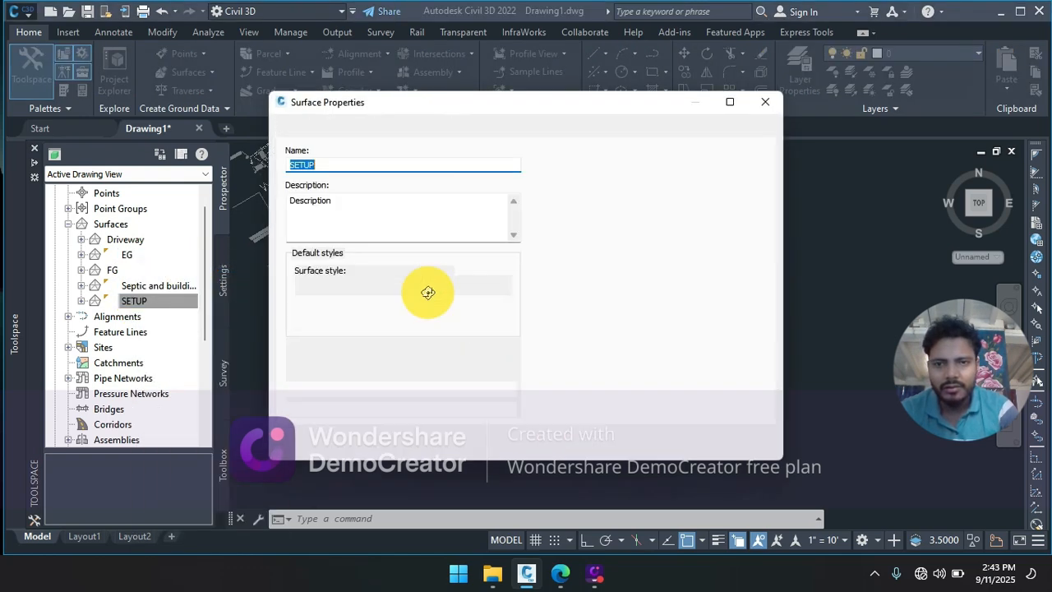
{"action": "left_click", "coordinate": [422, 286]}
{"action": "left_click", "coordinate": [350, 301]}
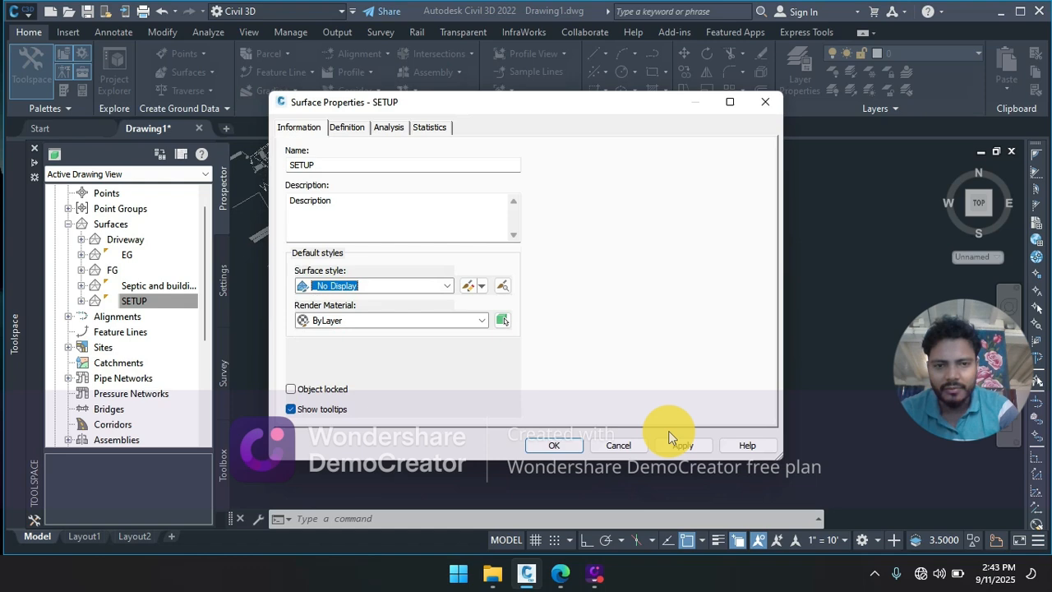
{"action": "left_click", "coordinate": [599, 446]}
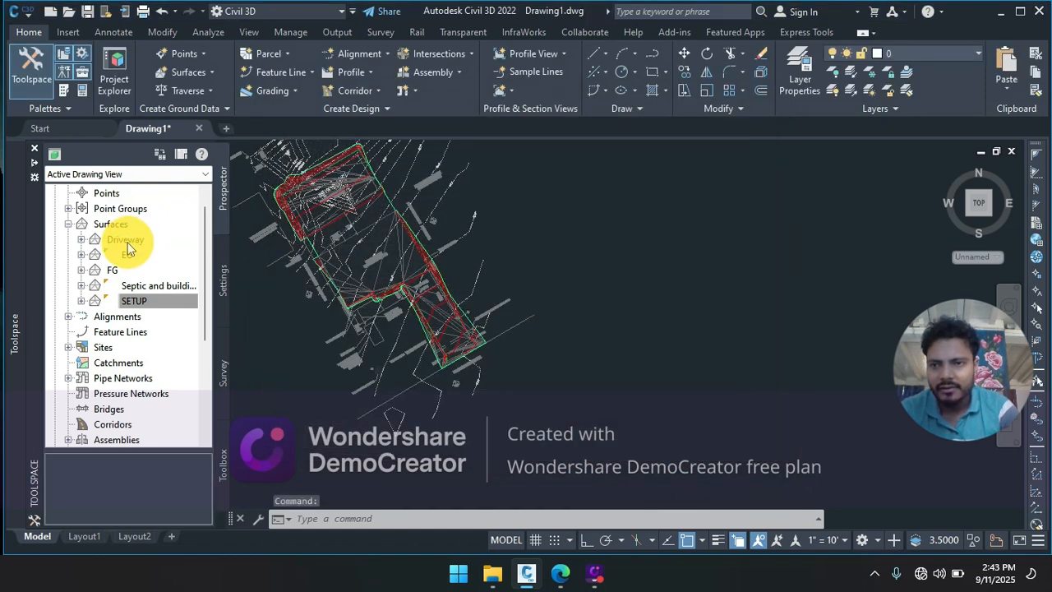
Step: Set the Driveway surface's style to _No Display in its surface properties
{"action": "left_click", "coordinate": [123, 239]}
{"action": "right_click", "coordinate": [144, 239]}
{"action": "left_click", "coordinate": [205, 244]}
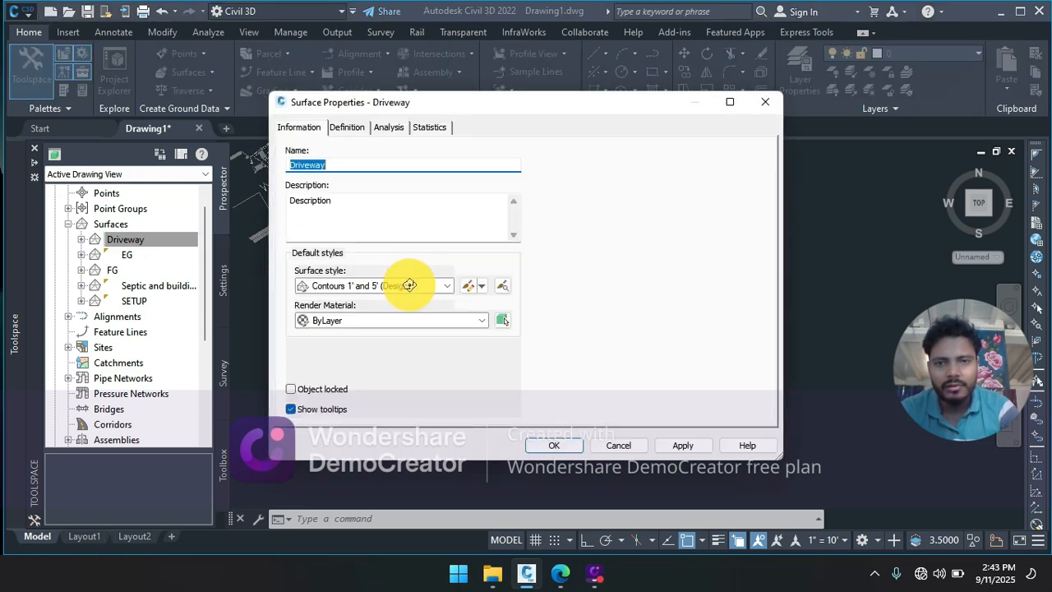
{"action": "left_click", "coordinate": [367, 286]}
{"action": "left_click", "coordinate": [362, 300]}
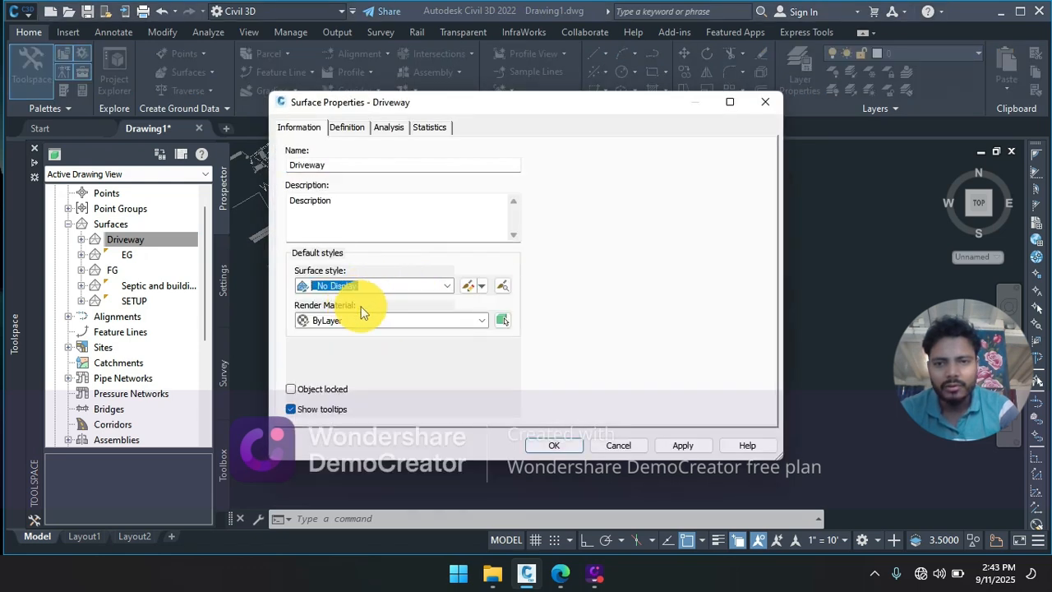
{"action": "left_click", "coordinate": [683, 445]}
{"action": "left_click", "coordinate": [552, 444]}
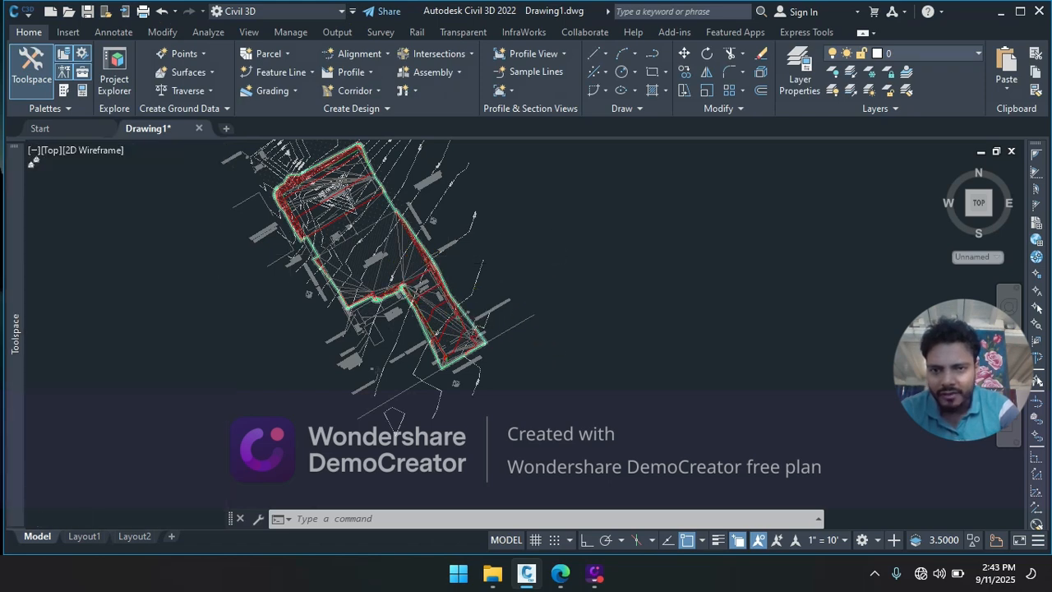
Step: Turn off the triangles' visibility in plan view in the FG surface's Contours 1' and 5' (Design) style
{"action": "scroll", "coordinate": [458, 291], "scroll_direction": "up", "scroll_amount": 5}
{"action": "left_click", "coordinate": [450, 299]}
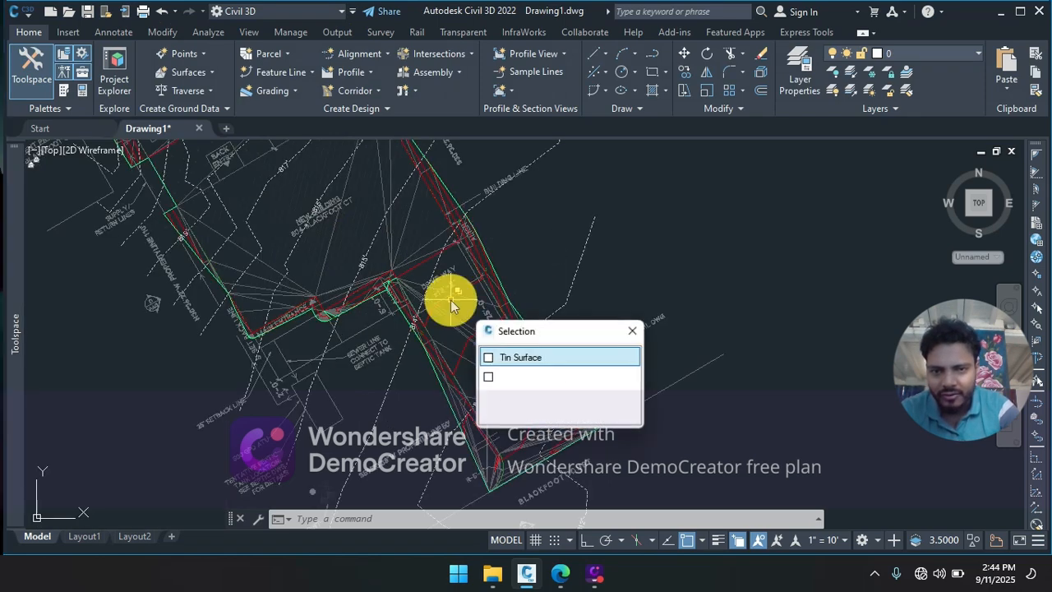
{"action": "left_click", "coordinate": [528, 352]}
{"action": "right_click", "coordinate": [462, 315]}
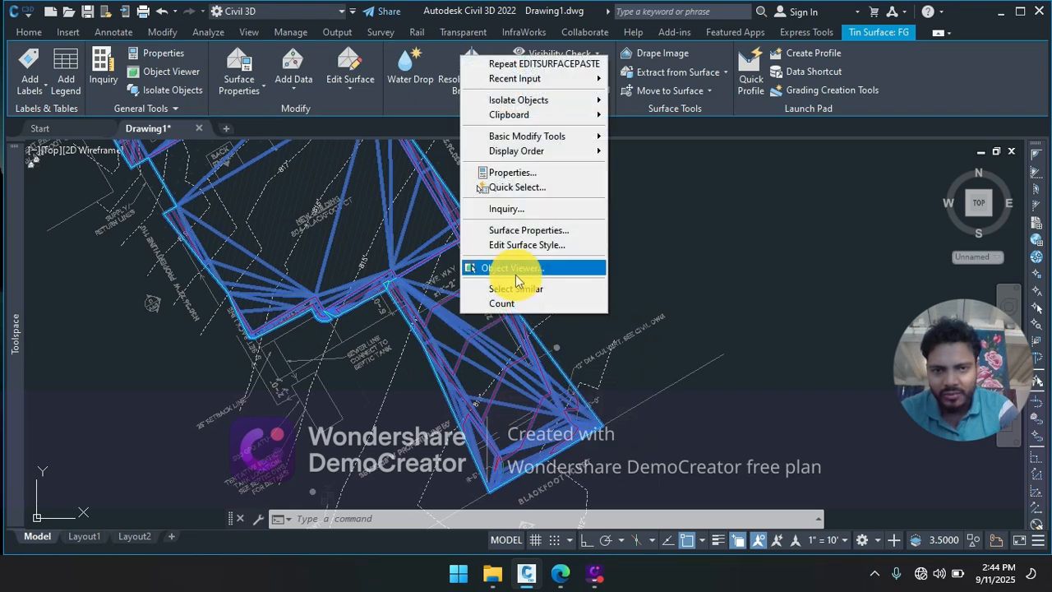
{"action": "left_click", "coordinate": [521, 232]}
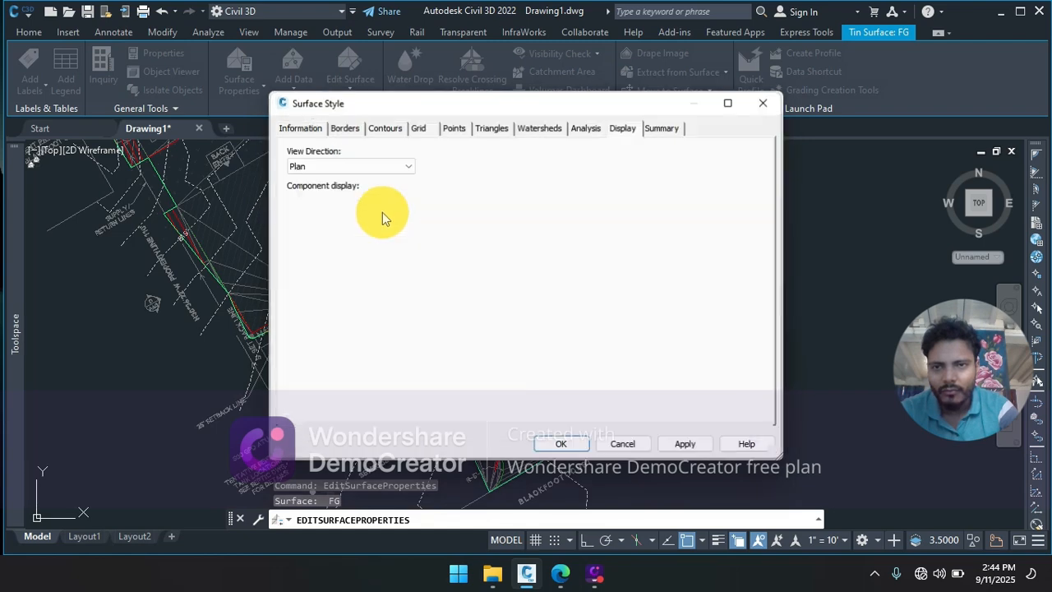
{"action": "left_click", "coordinate": [413, 232]}
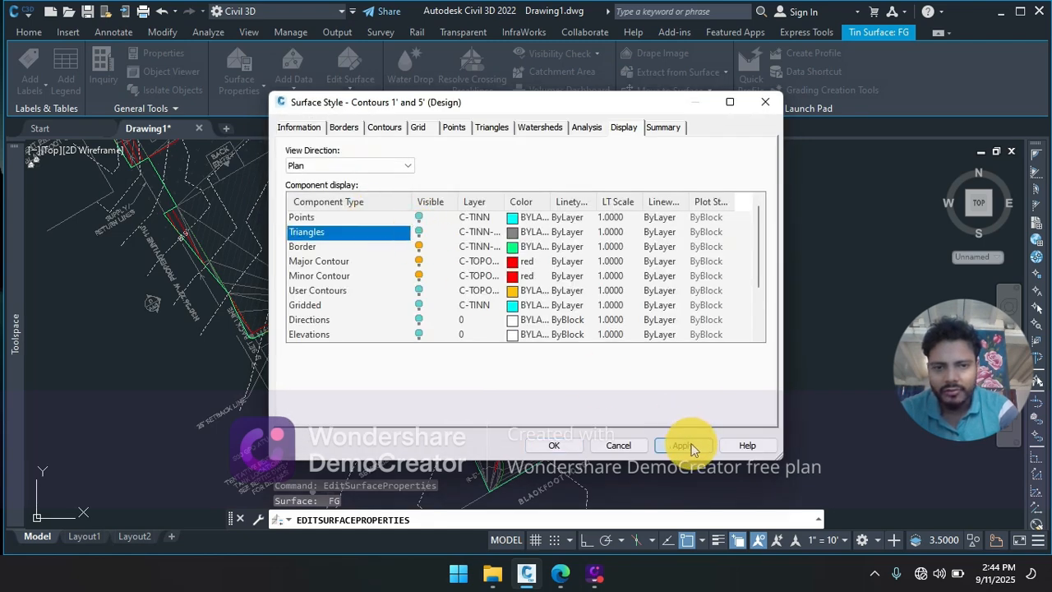
{"action": "left_click", "coordinate": [559, 446]}
{"action": "left_click", "coordinate": [681, 446]}
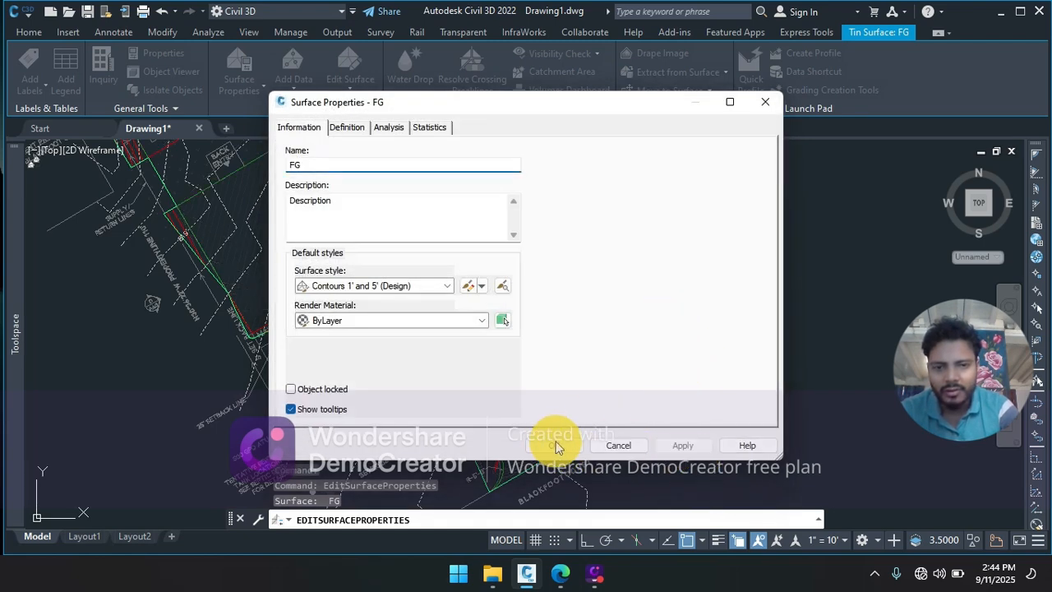
{"action": "left_click", "coordinate": [546, 444]}
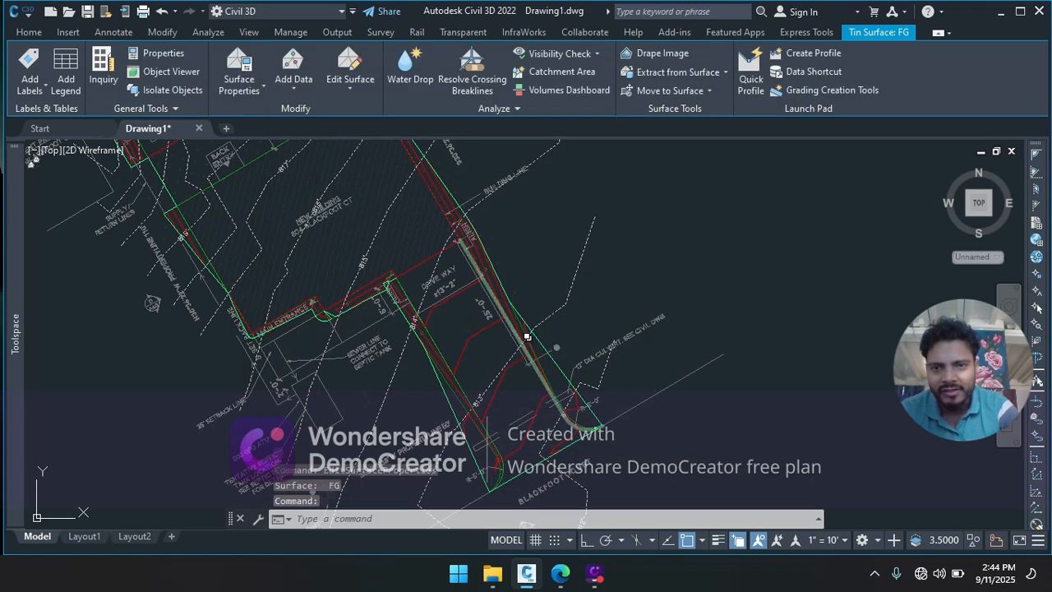
{"action": "scroll", "coordinate": [477, 303], "scroll_direction": "down", "scroll_amount": 5}
{"action": "key", "text": "Escape"}
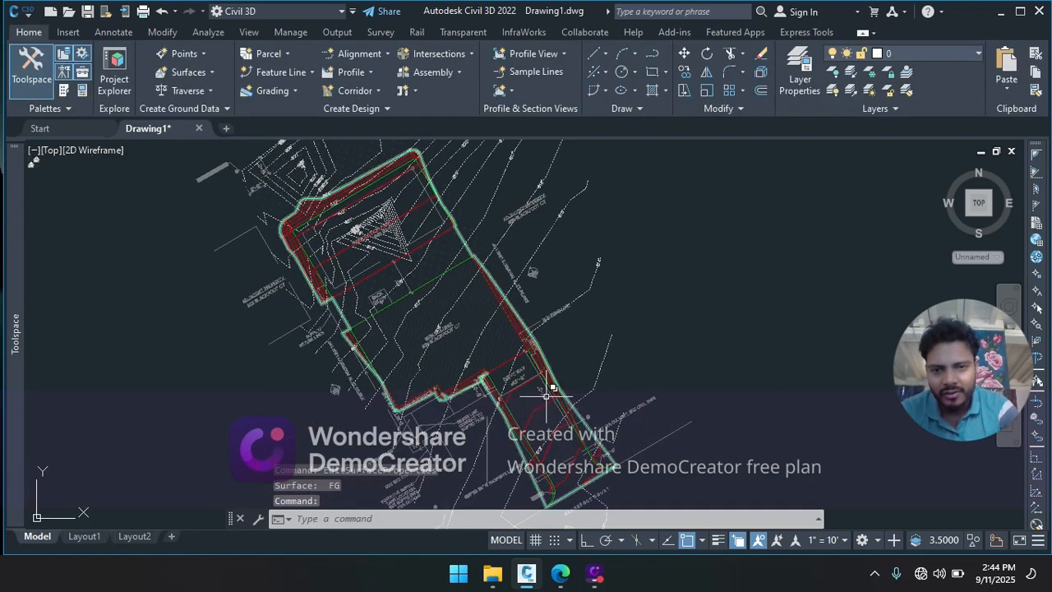
Step: Select the FG surface and examine its contours in plan across the driveway, building and septic areas
{"action": "left_click", "coordinate": [533, 387]}
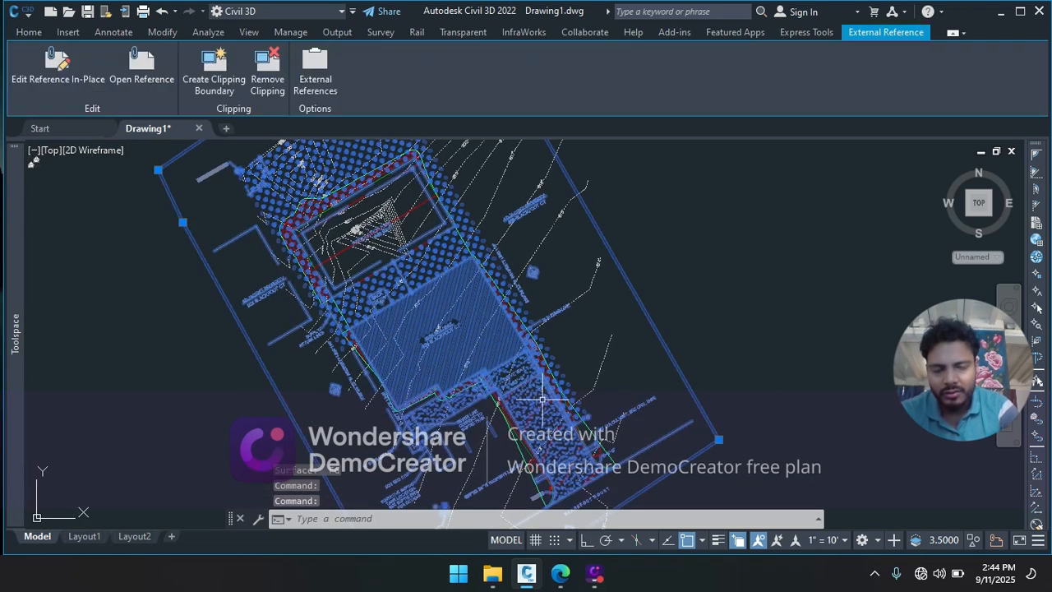
{"action": "key", "text": "Escape"}
{"action": "left_click", "coordinate": [550, 405]}
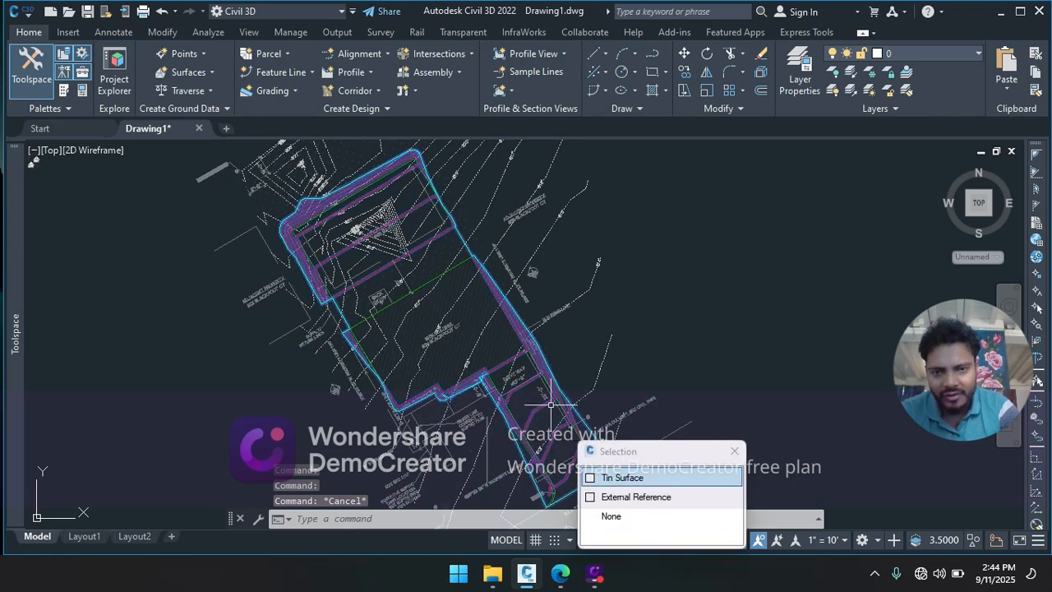
{"action": "middle_click_drag", "start_coordinate": [541, 372], "coordinate": [519, 265]}
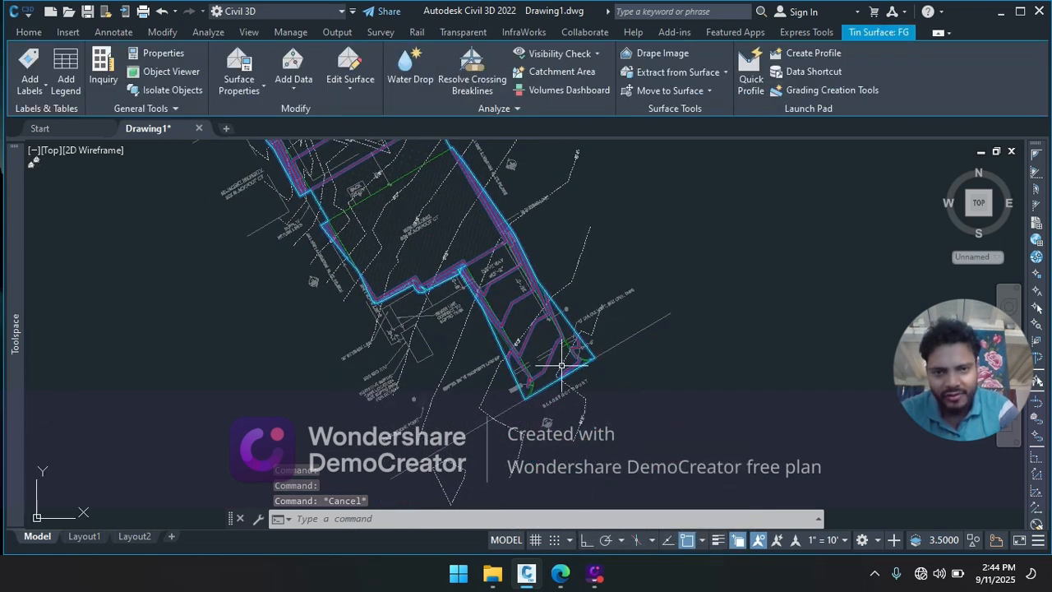
{"action": "scroll", "coordinate": [537, 358], "scroll_direction": "up", "scroll_amount": 2}
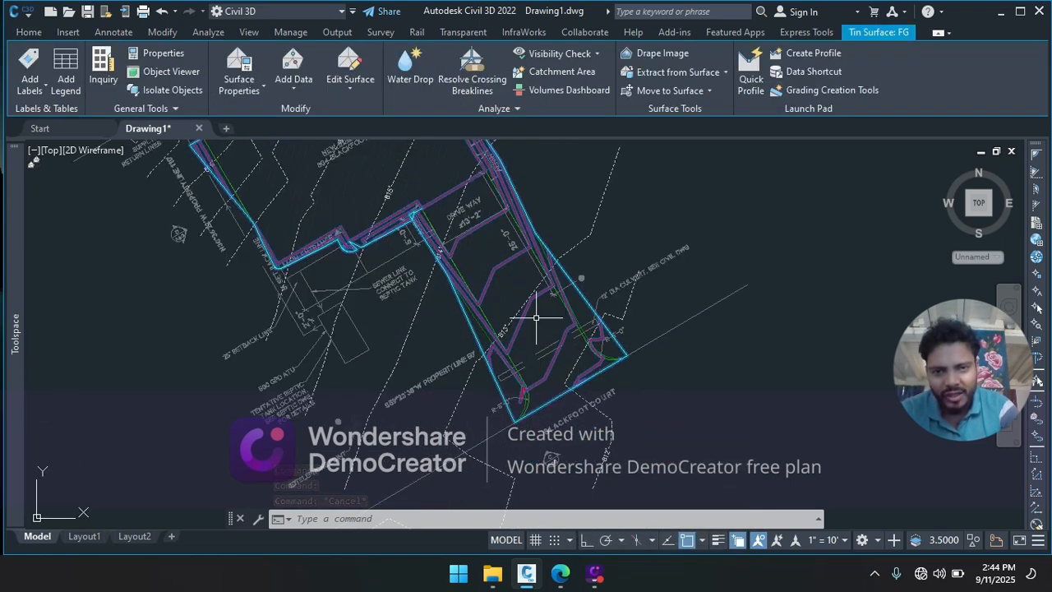
{"action": "scroll", "coordinate": [536, 317], "scroll_direction": "up", "scroll_amount": 2}
{"action": "middle_click_drag", "start_coordinate": [536, 317], "coordinate": [566, 450]}
{"action": "scroll", "coordinate": [699, 407], "scroll_direction": "down", "scroll_amount": 5}
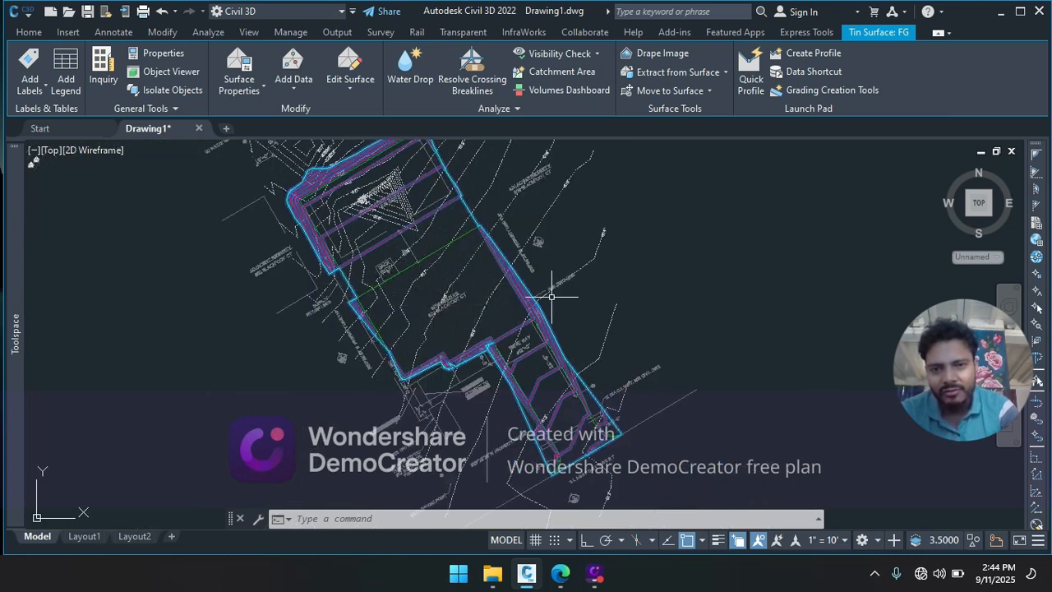
{"action": "scroll", "coordinate": [335, 268], "scroll_direction": "up", "scroll_amount": 4}
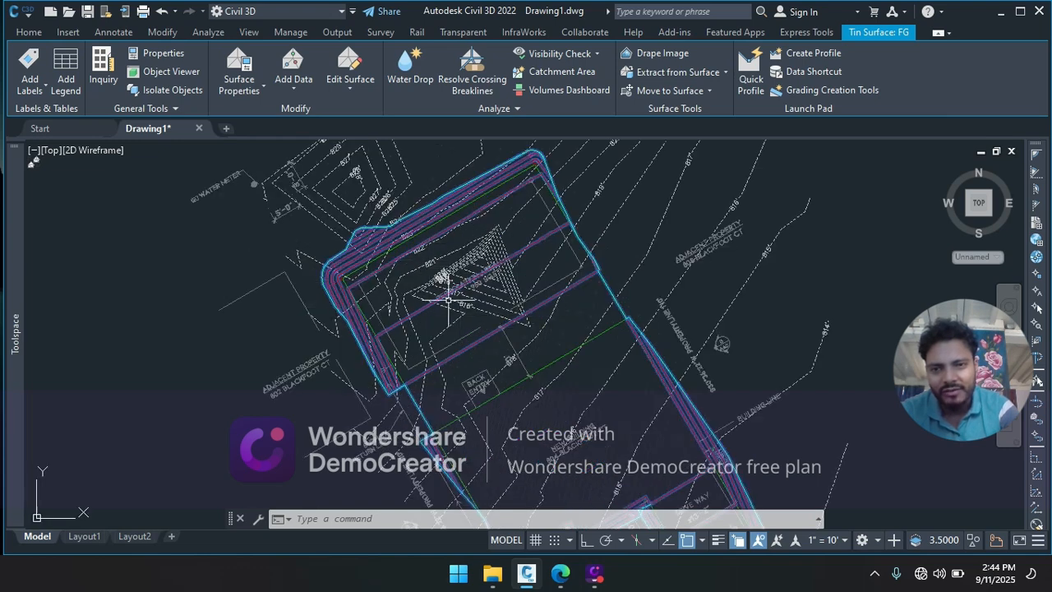
{"action": "scroll", "coordinate": [509, 229], "scroll_direction": "down", "scroll_amount": 2}
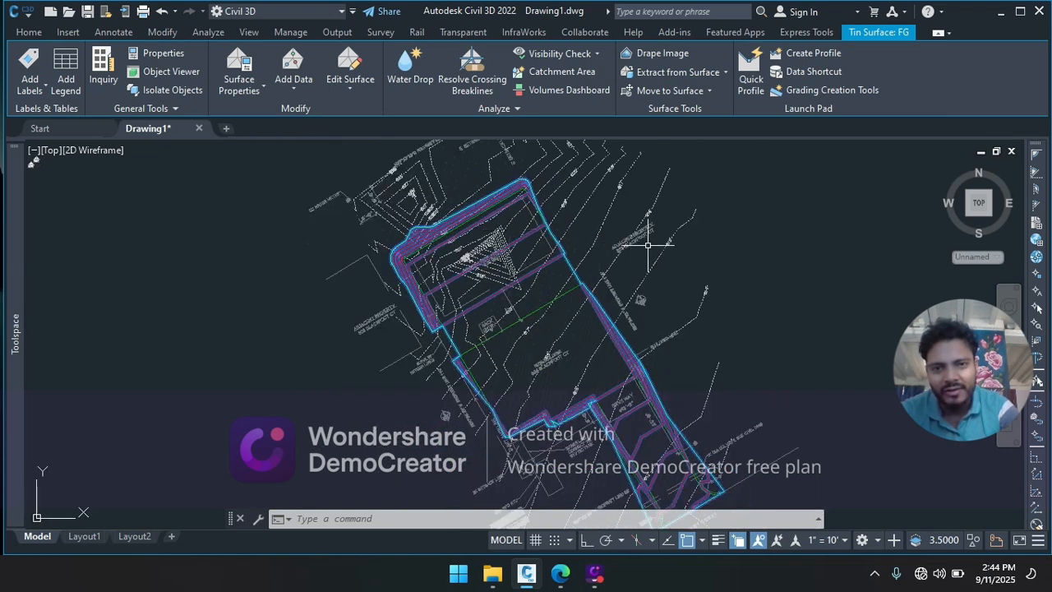
Step: View the FG surface together with the surrounding terrain surface in 3D in the Object Viewer, examining the driveway and building pad
{"action": "left_click", "coordinate": [682, 246]}
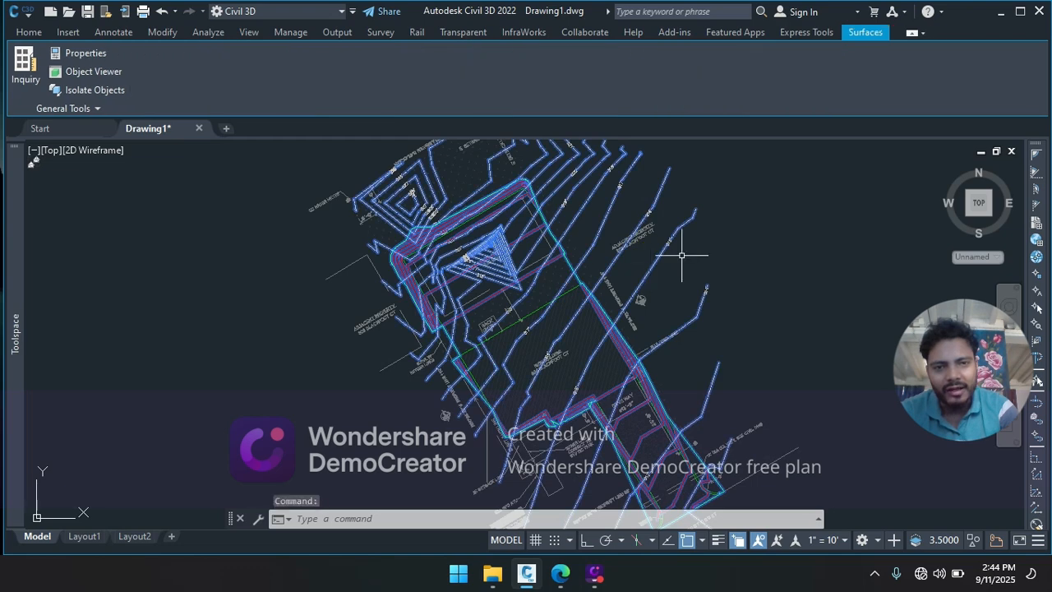
{"action": "right_click", "coordinate": [698, 247]}
{"action": "left_click", "coordinate": [808, 405]}
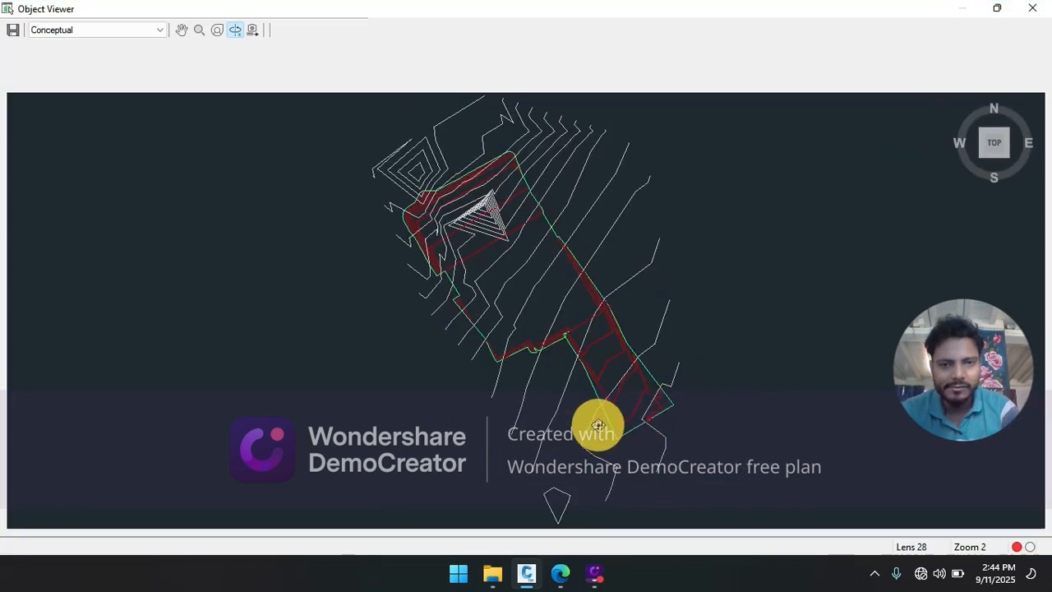
{"action": "mouse_move", "coordinate": [598, 424]}
{"action": "left_mouse_down"}
{"action": "mouse_move", "coordinate": [600, 347]}
{"action": "mouse_move", "coordinate": [537, 373]}
{"action": "mouse_move", "coordinate": [580, 317]}
{"action": "mouse_move", "coordinate": [633, 336]}
{"action": "left_mouse_up"}
{"action": "scroll", "coordinate": [648, 347], "scroll_direction": "up", "scroll_amount": 3}
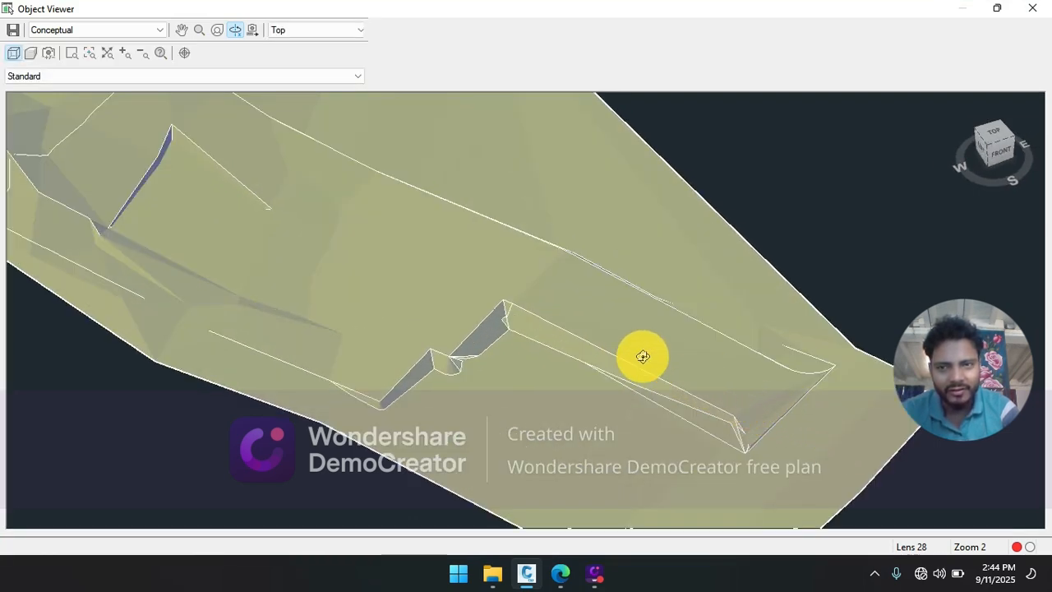
{"action": "middle_click_drag", "start_coordinate": [613, 352], "coordinate": [707, 400]}
{"action": "left_click_drag", "start_coordinate": [589, 368], "coordinate": [300, 298]}
{"action": "key", "text": "Escape"}
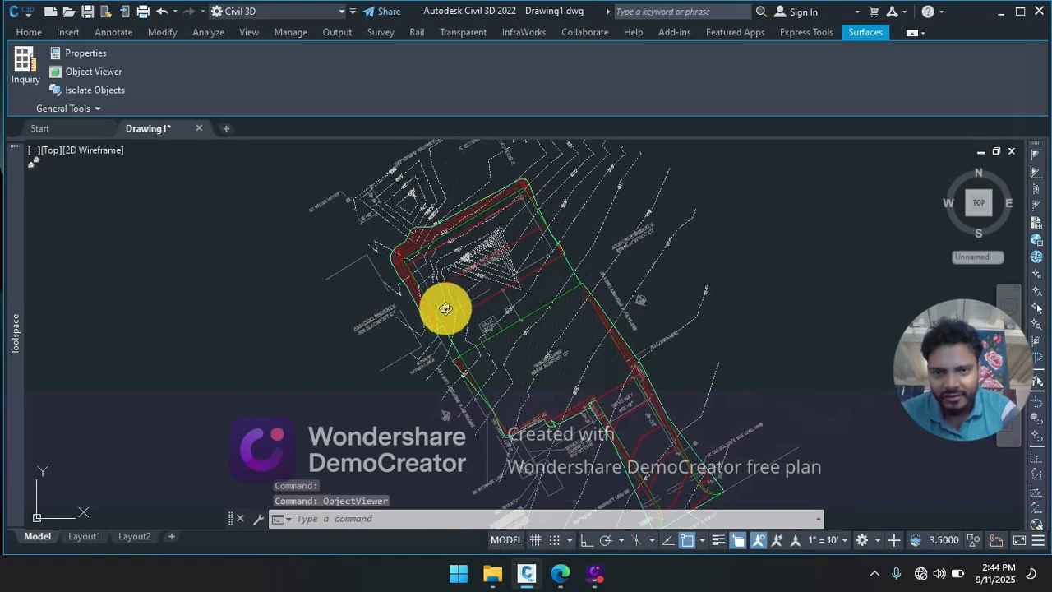
{"action": "key", "text": "Escape"}
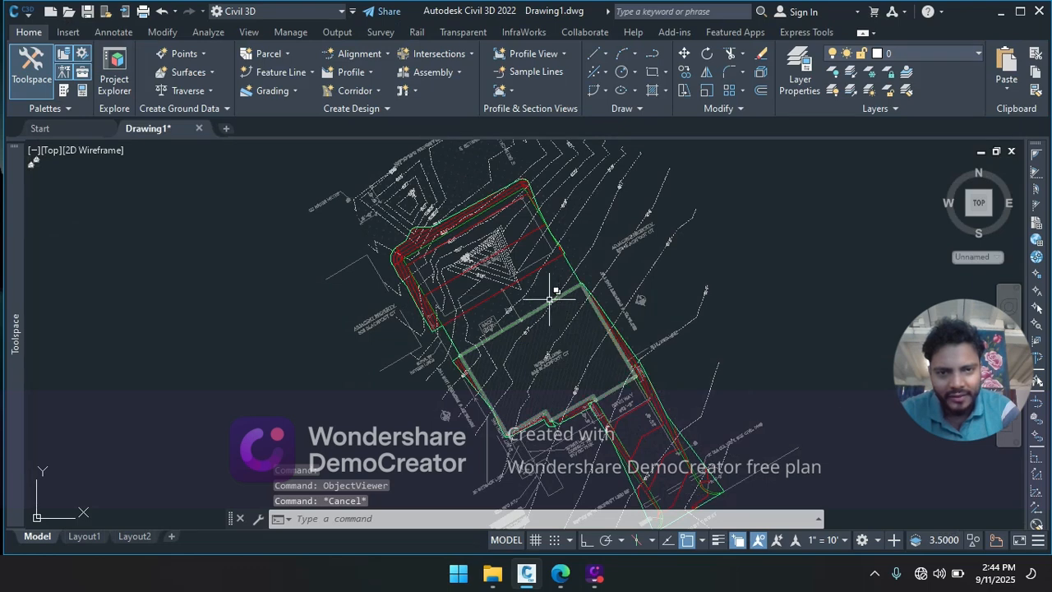
Step: View the FG surface alone in the Object Viewer and inspect its pads, driveway and side slopes in 3D
{"action": "left_click", "coordinate": [617, 353]}
{"action": "left_click", "coordinate": [704, 403]}
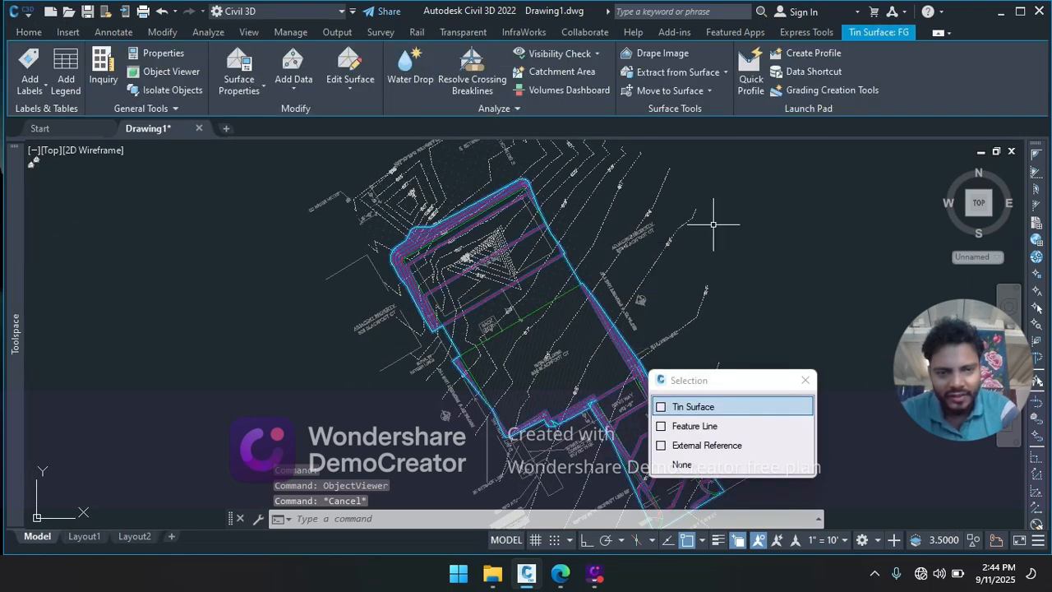
{"action": "right_click", "coordinate": [753, 251]}
{"action": "left_click", "coordinate": [806, 462]}
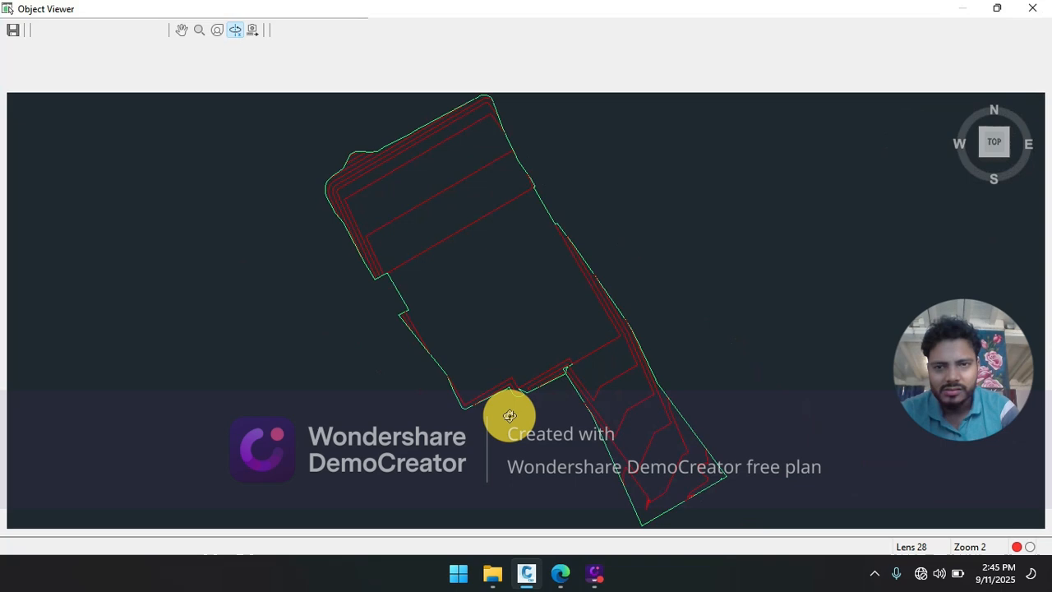
{"action": "mouse_move", "coordinate": [509, 416]}
{"action": "left_mouse_down"}
{"action": "mouse_move", "coordinate": [528, 359]}
{"action": "mouse_move", "coordinate": [514, 406]}
{"action": "mouse_move", "coordinate": [559, 369]}
{"action": "left_mouse_up"}
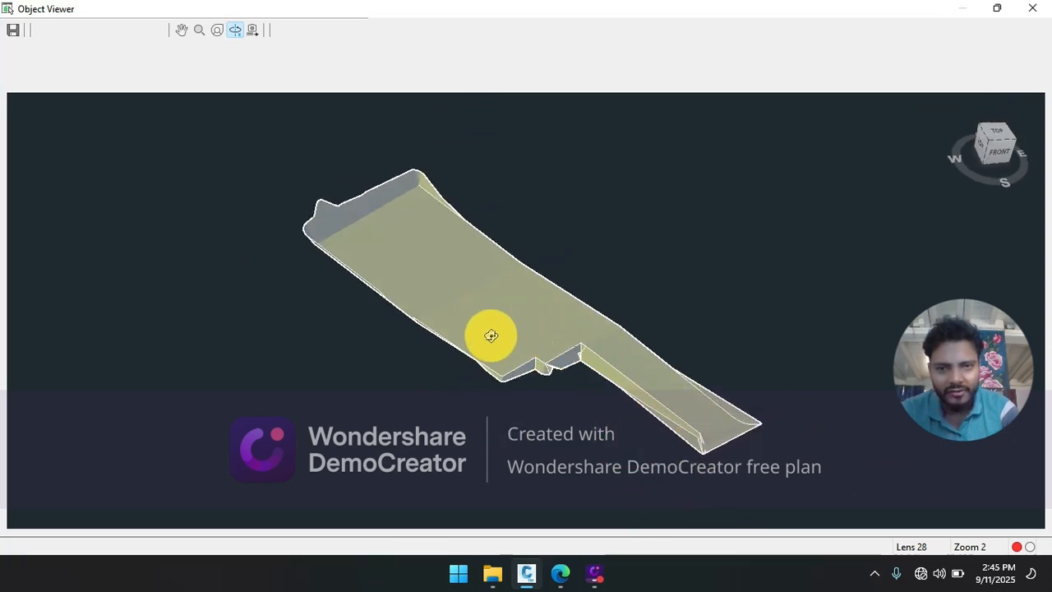
{"action": "left_click_drag", "start_coordinate": [499, 356], "coordinate": [418, 356]}
{"action": "scroll", "coordinate": [416, 312], "scroll_direction": "up", "scroll_amount": 5}
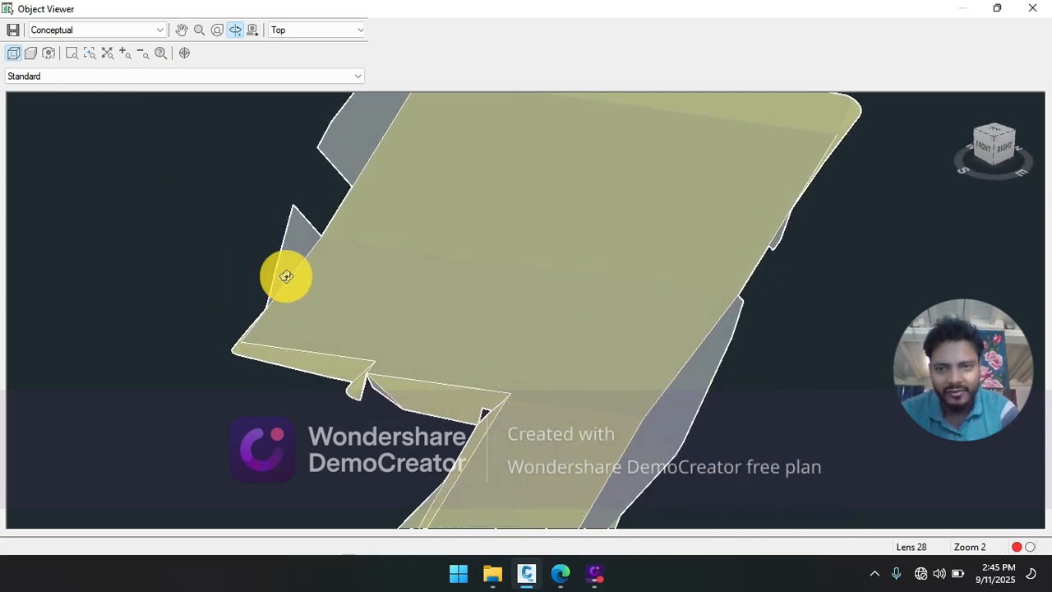
{"action": "left_click_drag", "start_coordinate": [314, 356], "coordinate": [609, 423]}
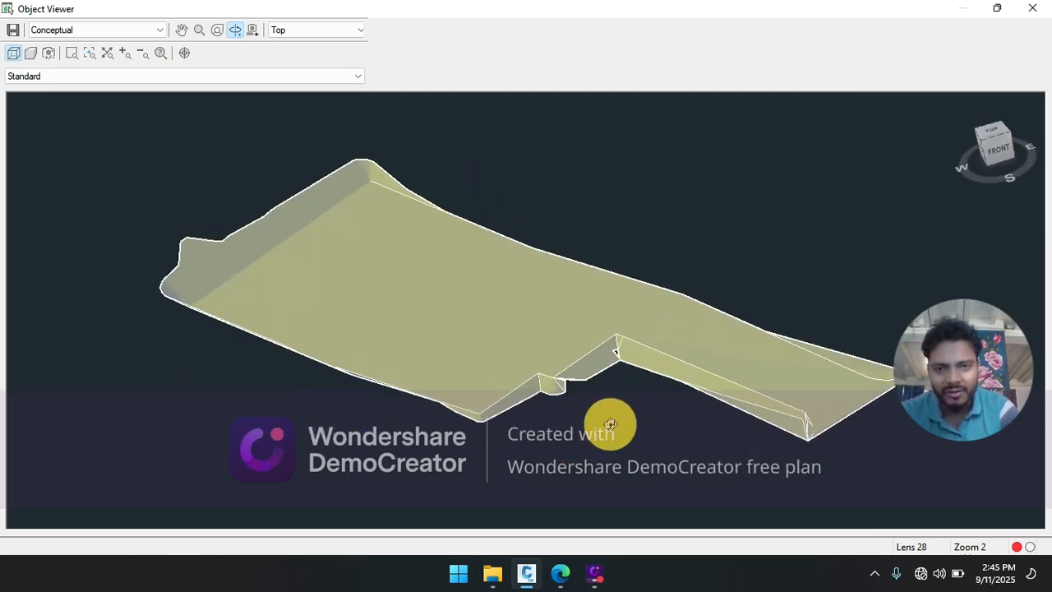
{"action": "key", "text": "Escape"}
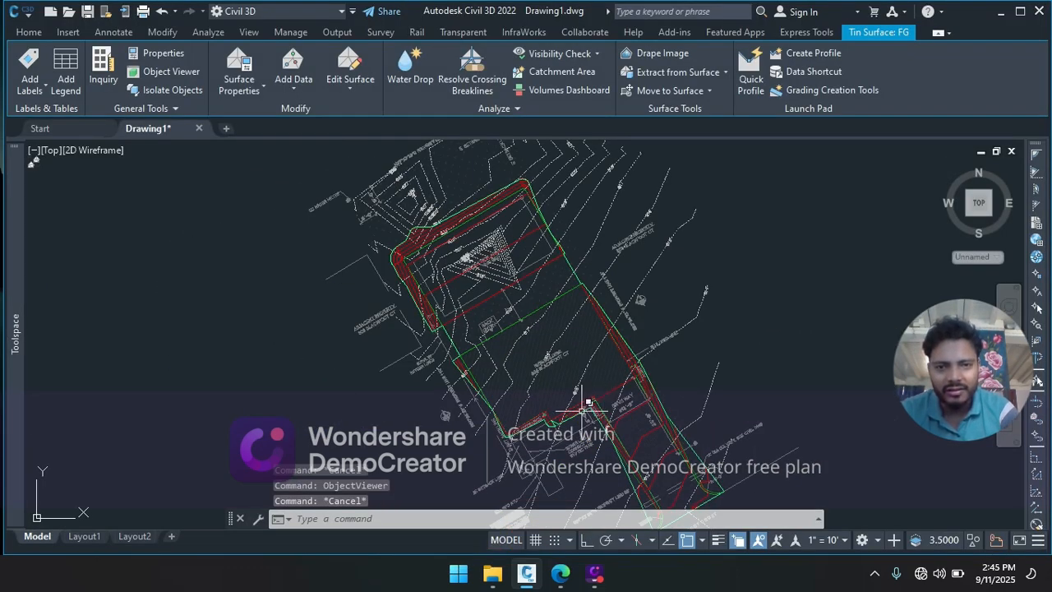
{"action": "scroll", "coordinate": [509, 257], "scroll_direction": "down", "scroll_amount": 5}
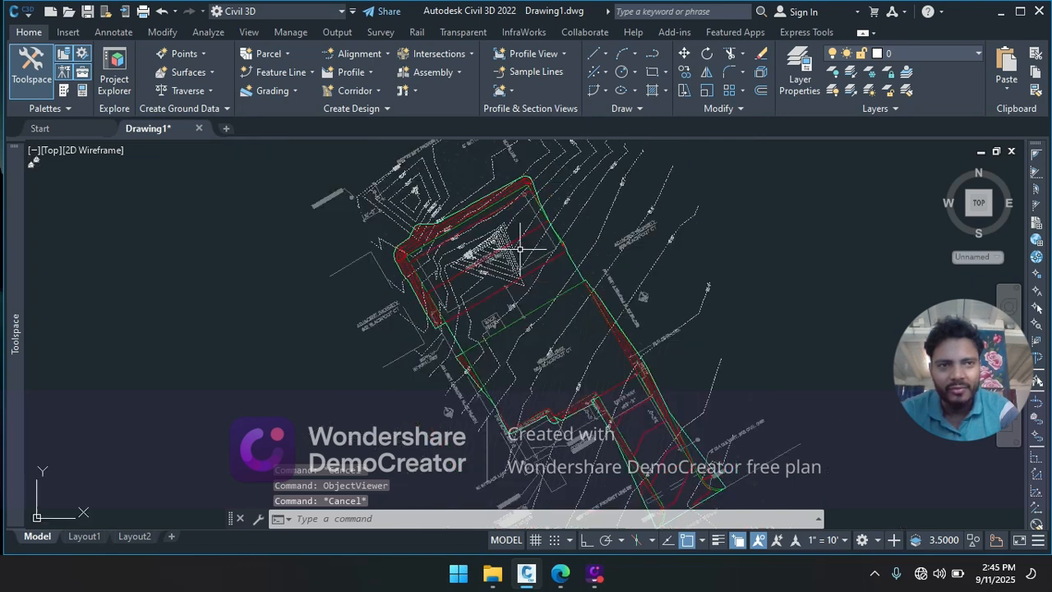
{"action": "scroll", "coordinate": [510, 257], "scroll_direction": "up", "scroll_amount": 2}
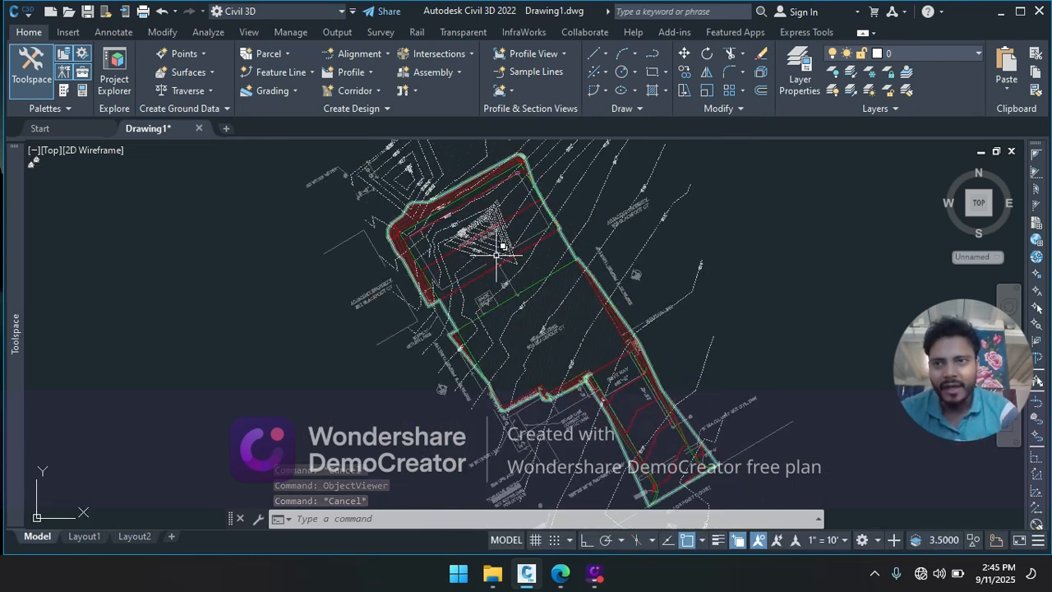
{"action": "scroll", "coordinate": [497, 256], "scroll_direction": "down", "scroll_amount": 2}
{"action": "scroll", "coordinate": [513, 288], "scroll_direction": "up", "scroll_amount": 1}
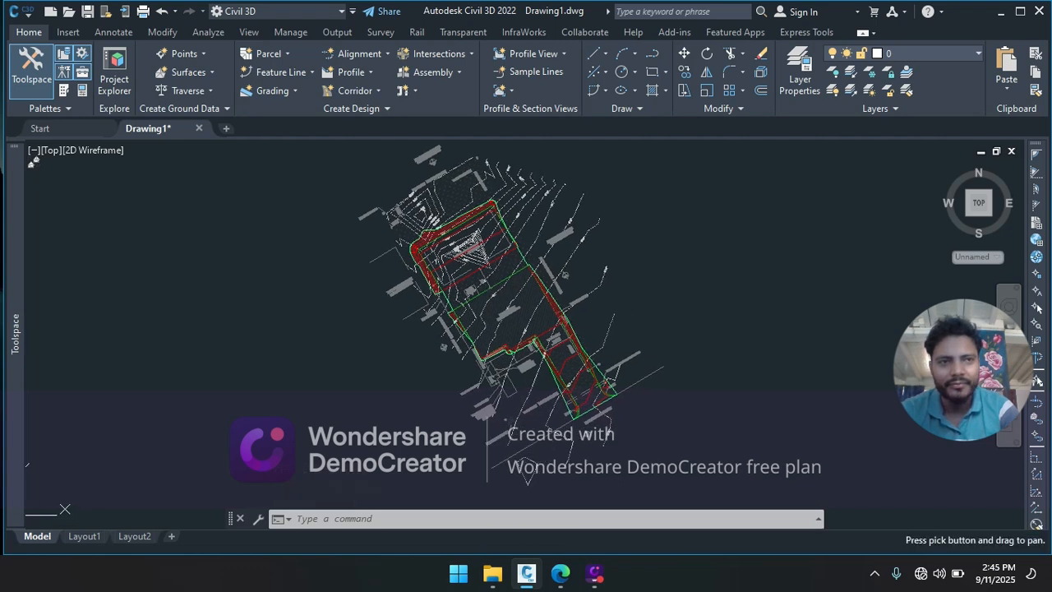
{"action": "scroll", "coordinate": [508, 281], "scroll_direction": "up", "scroll_amount": 1}
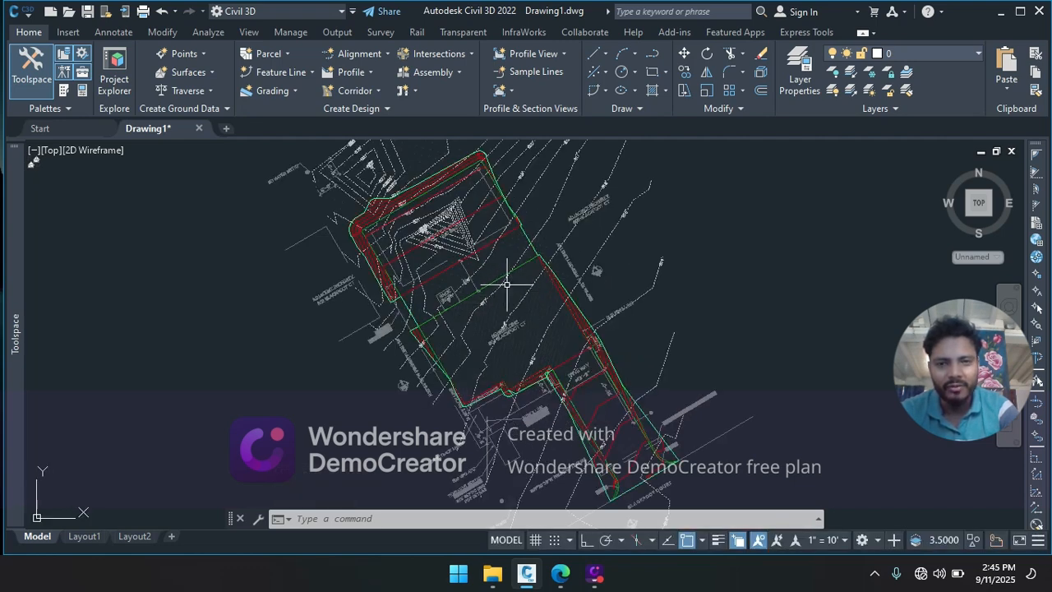
{"action": "scroll", "coordinate": [507, 284], "scroll_direction": "down", "scroll_amount": 1}
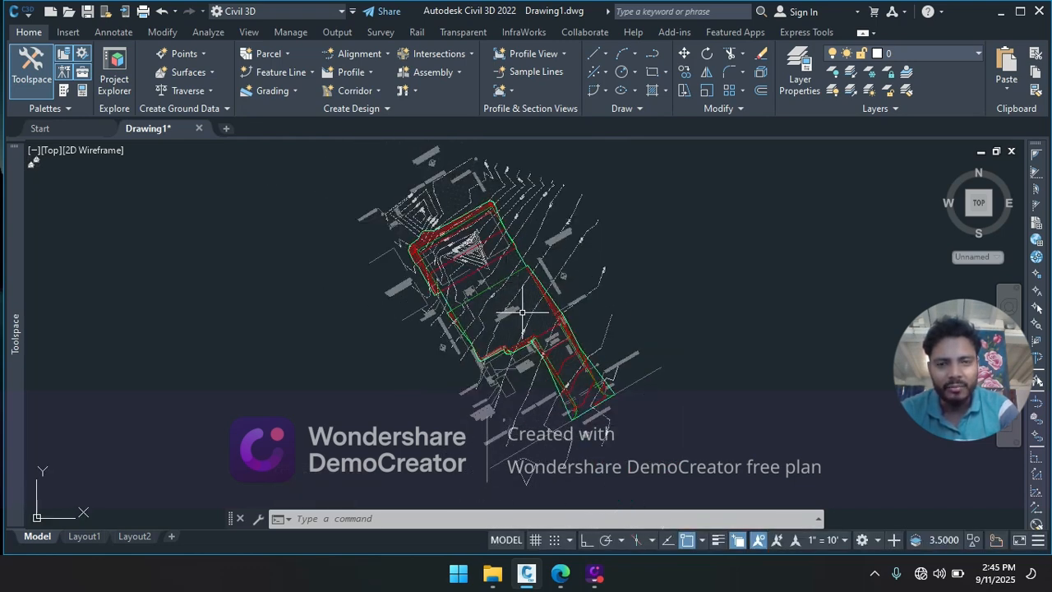